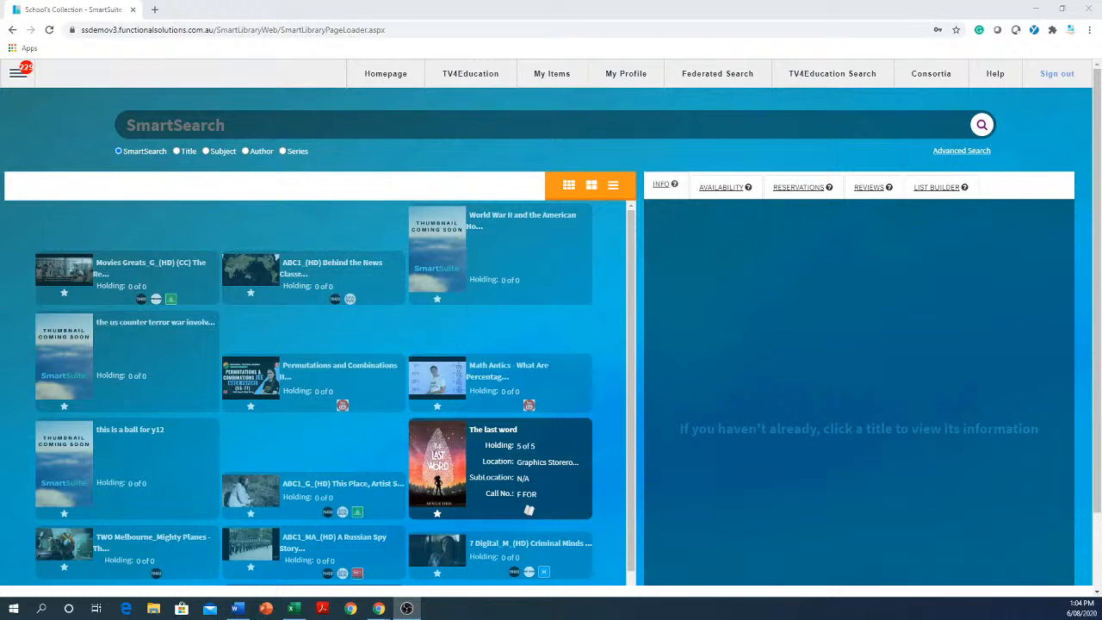
Search the school's collection for "cat" and open the title Cat haiku in the catalogue editor.
{"action": "left_click", "coordinate": [243, 122]}
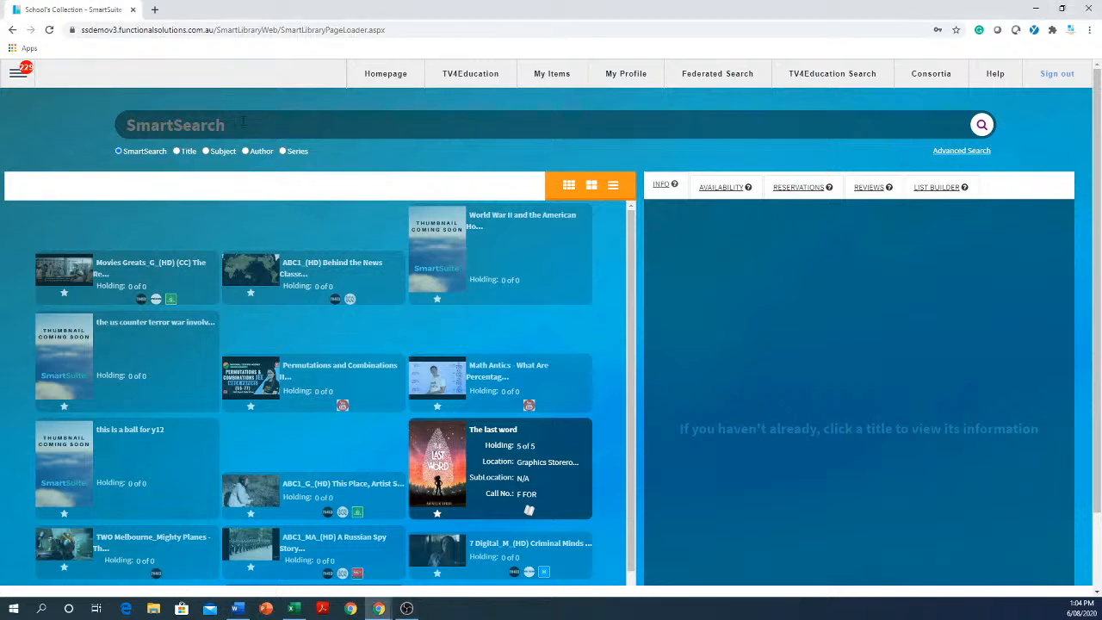
{"action": "type", "text": "cat"}
{"action": "key", "text": "Return"}
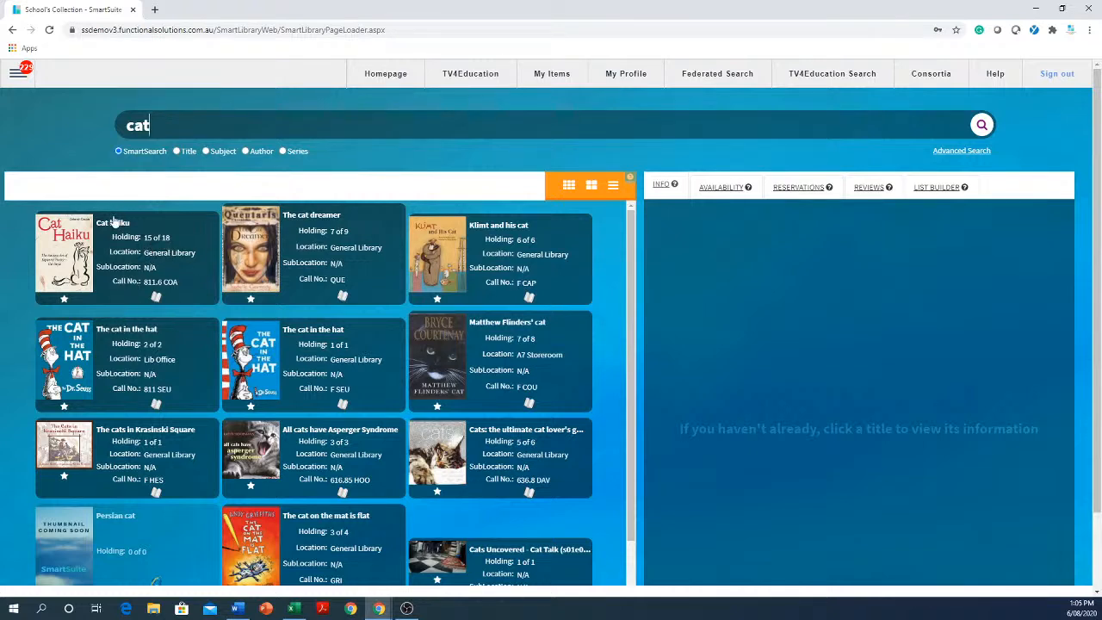
{"action": "left_click_drag", "start_coordinate": [153, 226], "coordinate": [100, 224]}
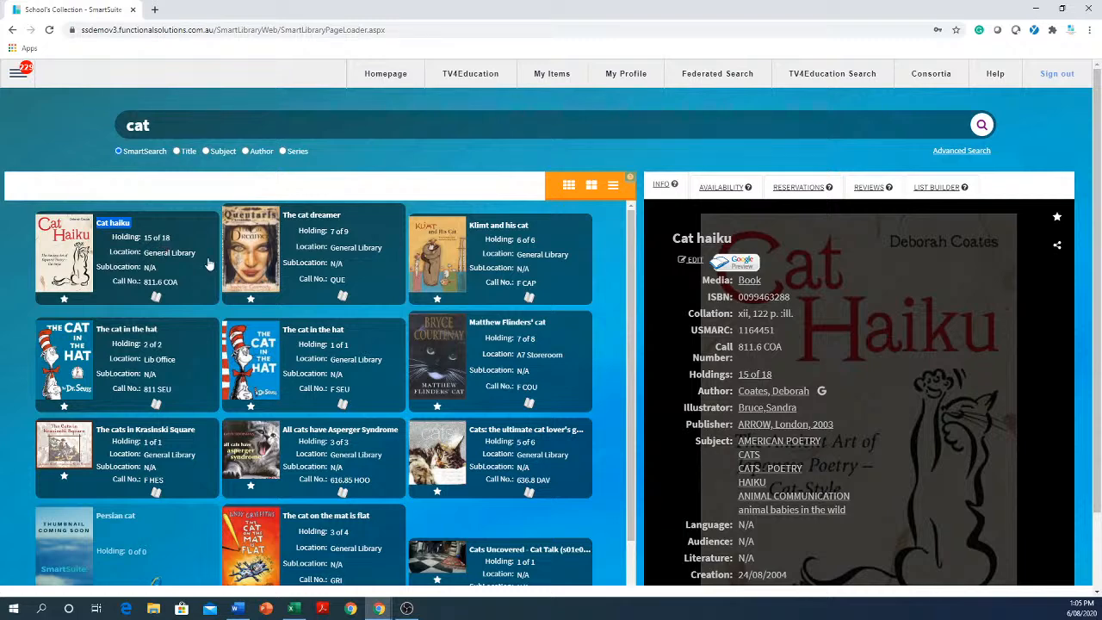
{"action": "left_click", "coordinate": [694, 261]}
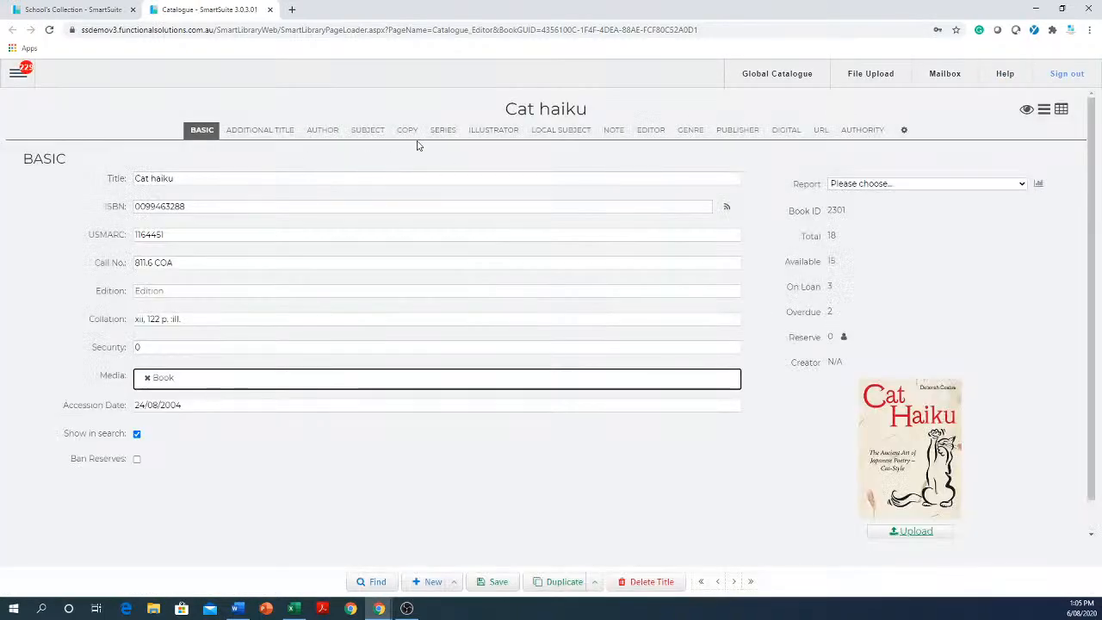
Examine the loan type and renewal type of each of Cat haiku's copies.
{"action": "left_click", "coordinate": [408, 131]}
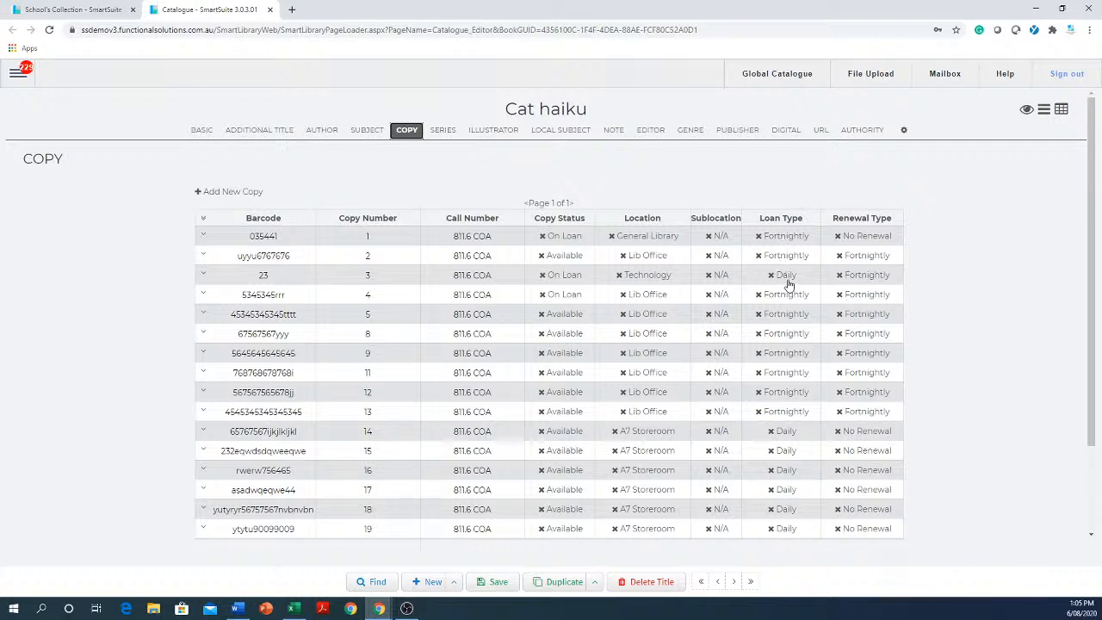
{"action": "scroll", "coordinate": [790, 362], "scroll_direction": "down", "scroll_amount": 2}
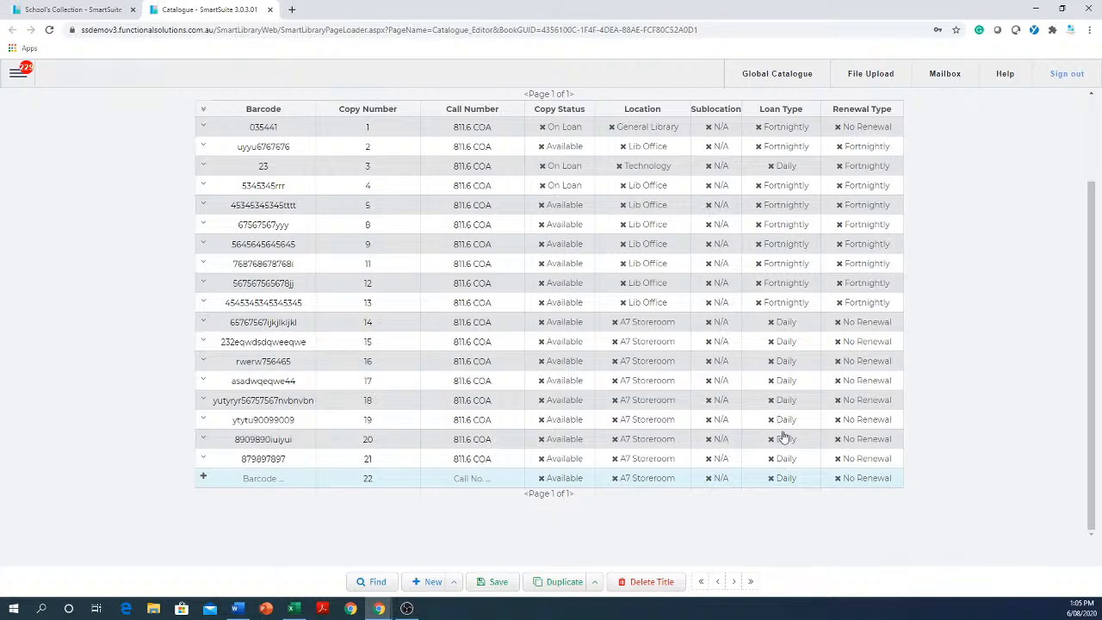
{"action": "scroll", "coordinate": [783, 438], "scroll_direction": "up", "scroll_amount": 2}
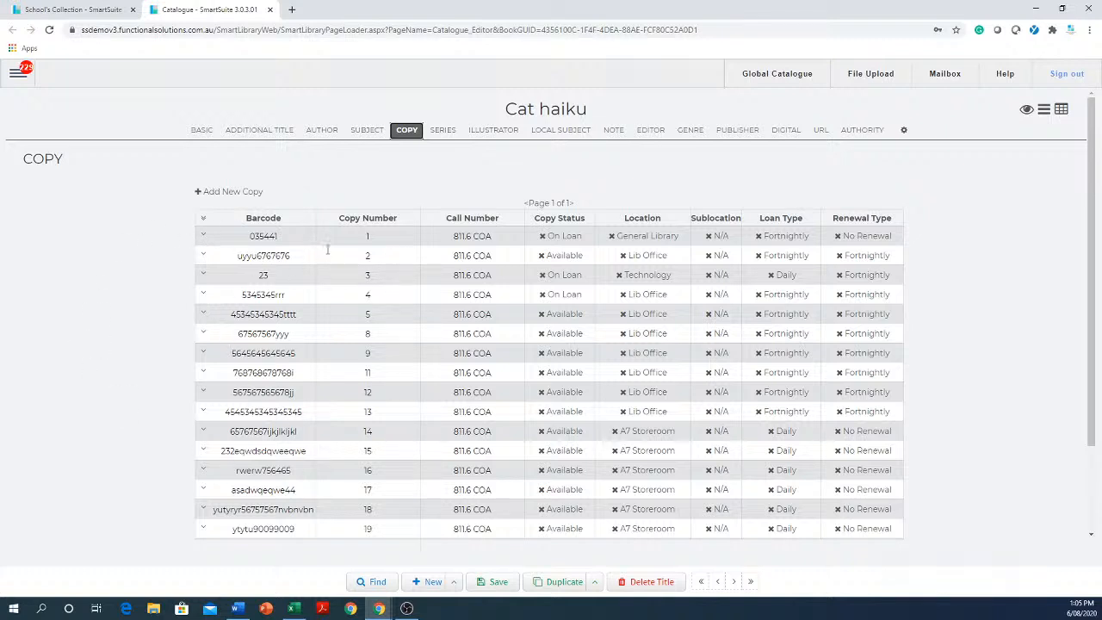
{"action": "left_click", "coordinate": [285, 233]}
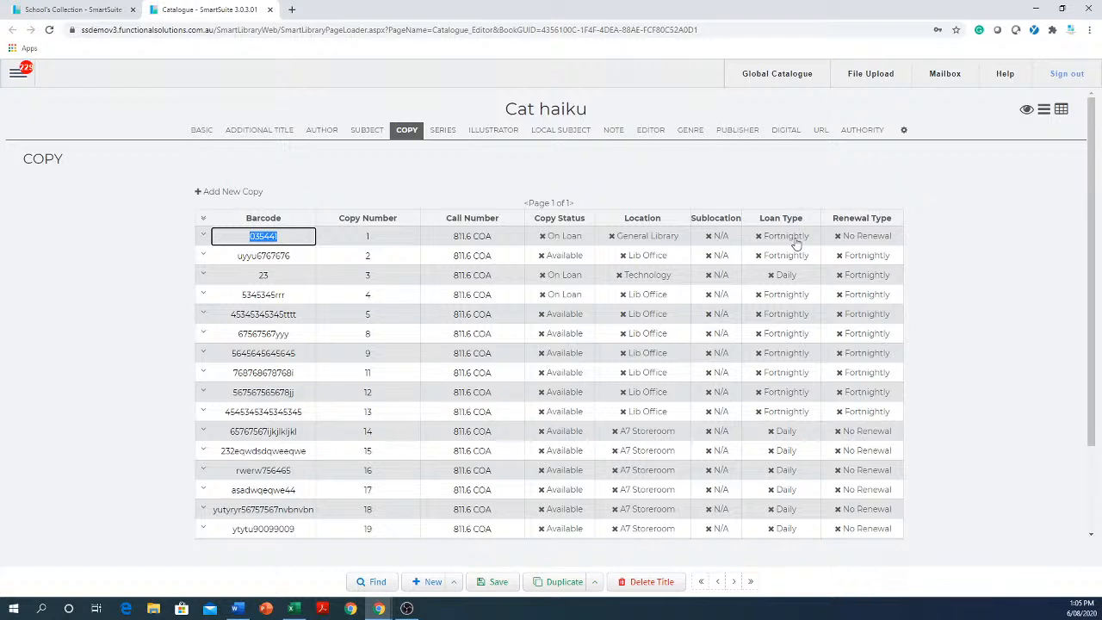
Open Patron Management, browse forward to a student's record and check the student's classgrade.
{"action": "left_click", "coordinate": [16, 77]}
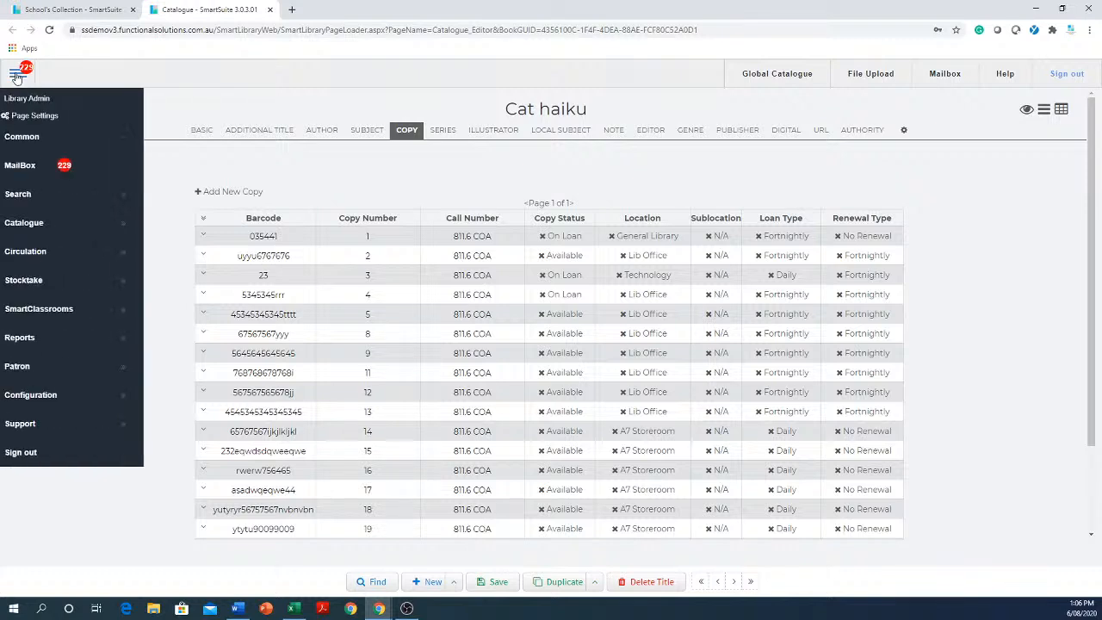
{"action": "left_click", "coordinate": [40, 372]}
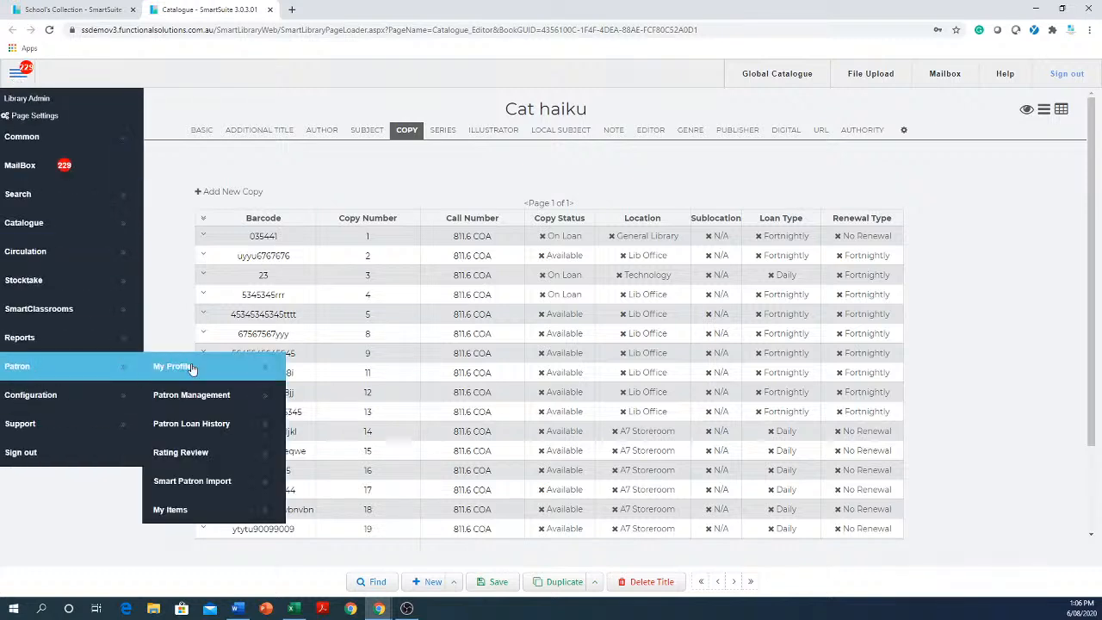
{"action": "left_click", "coordinate": [231, 406]}
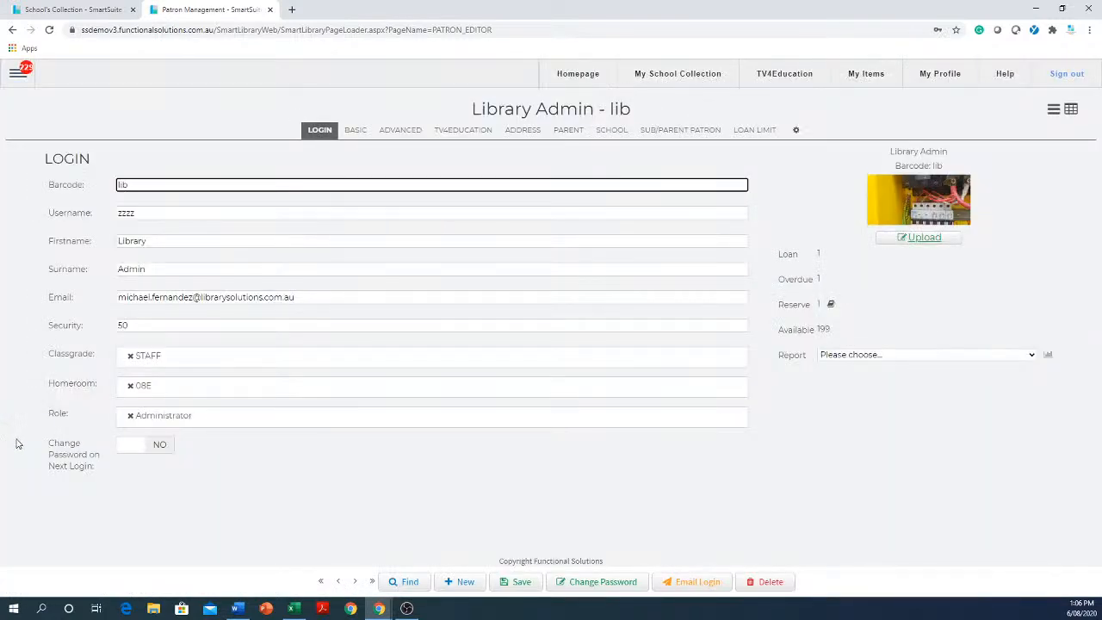
{"action": "left_click", "coordinate": [354, 583]}
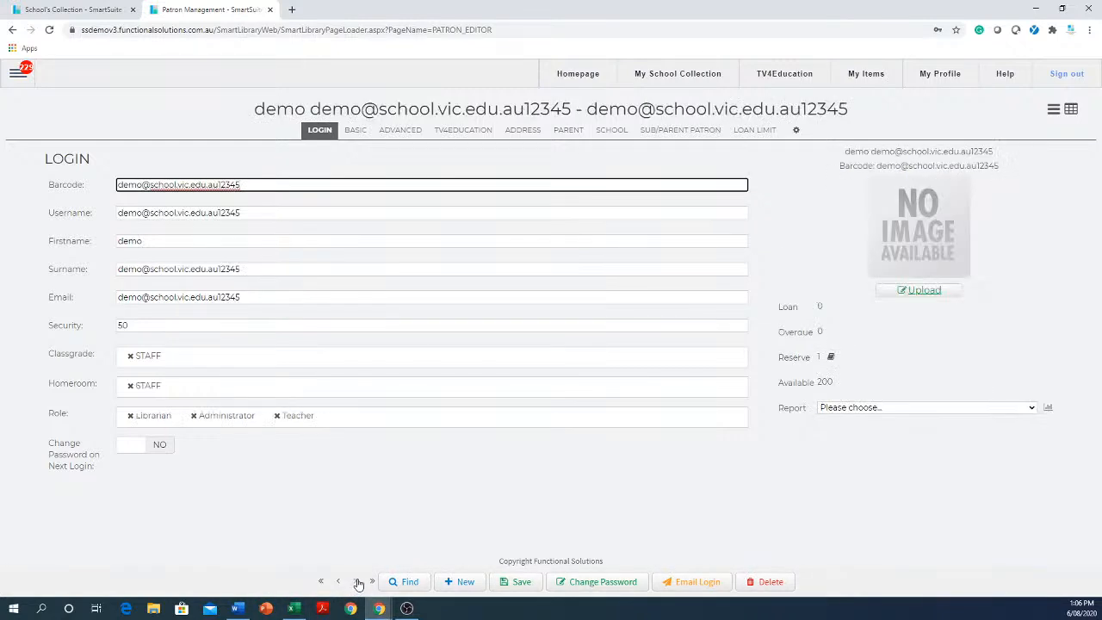
{"action": "left_click", "coordinate": [358, 583]}
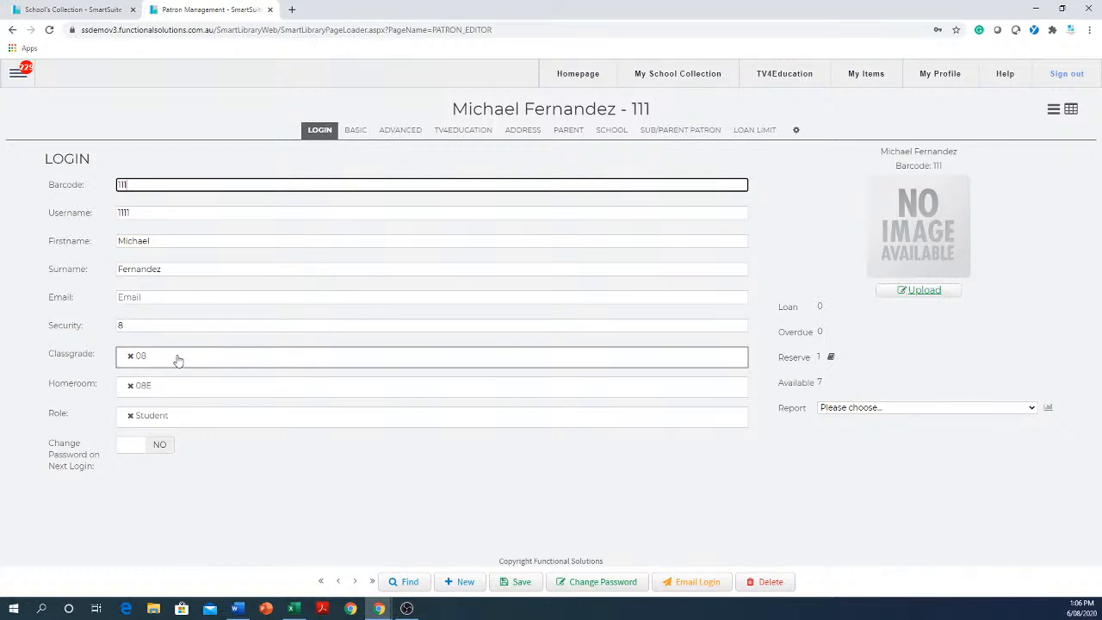
{"action": "left_click_drag", "start_coordinate": [178, 360], "coordinate": [118, 370]}
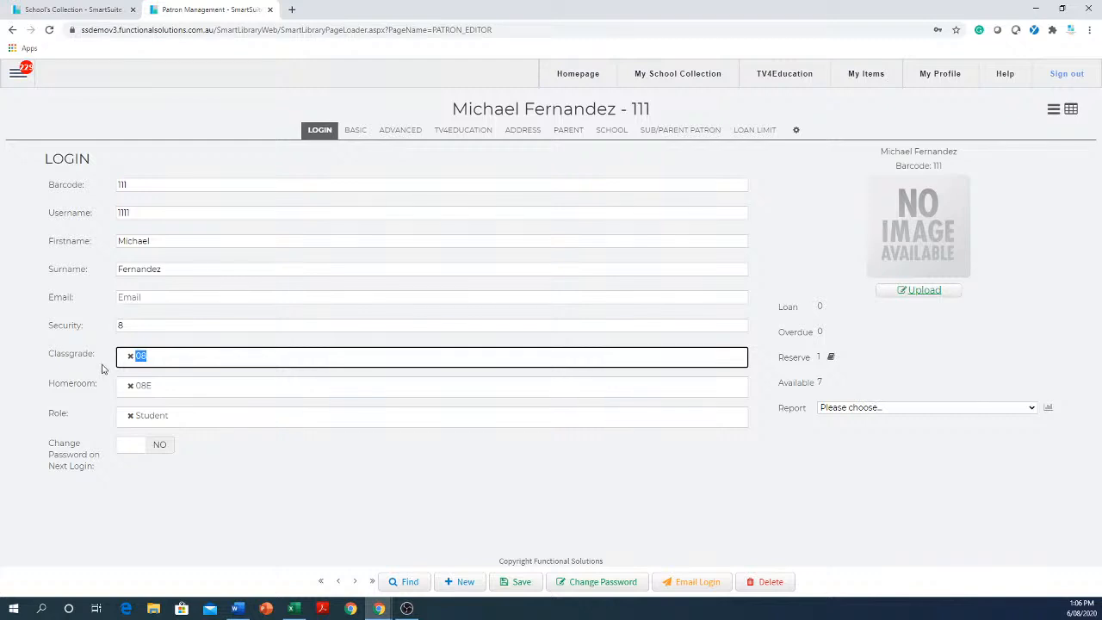
Open classgrade 08 for editing in the Authority Editor.
{"action": "left_click", "coordinate": [18, 76]}
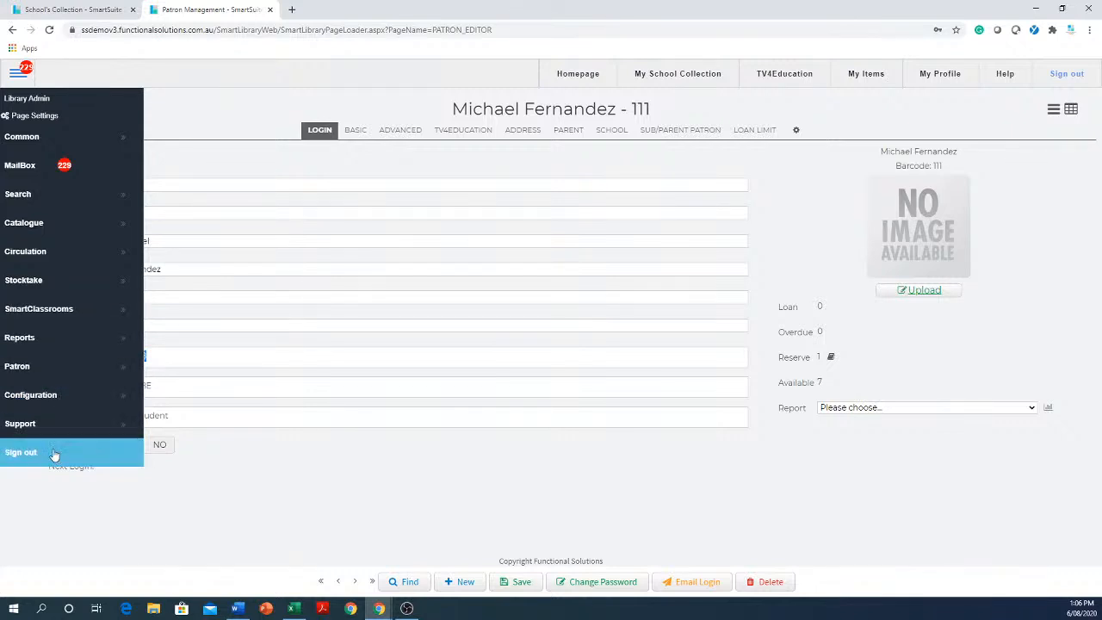
{"action": "left_click", "coordinate": [56, 398]}
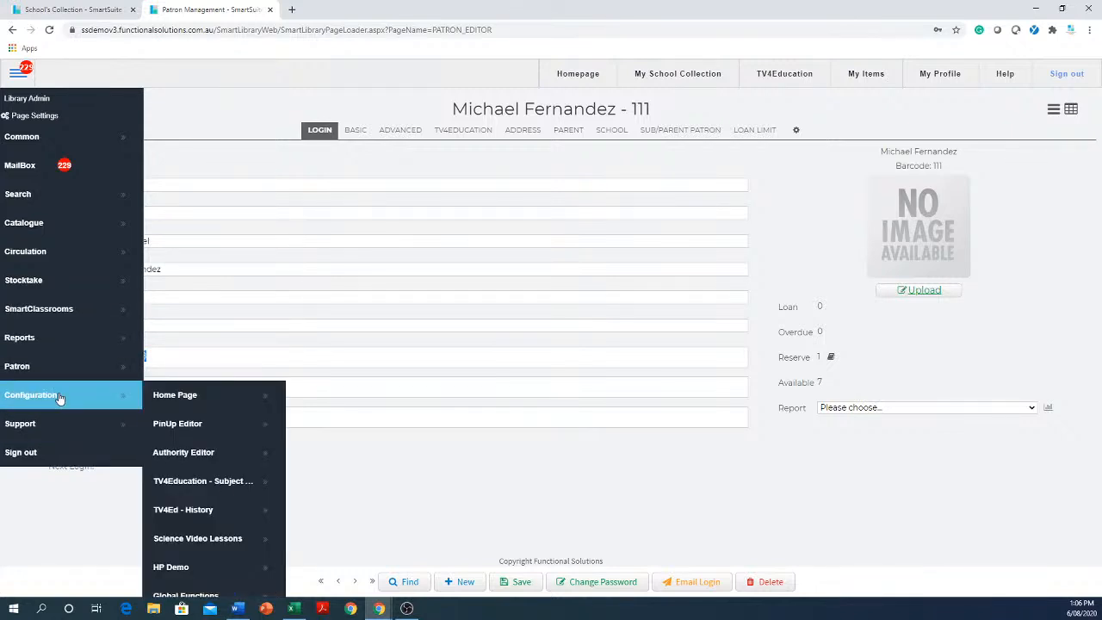
{"action": "left_click", "coordinate": [206, 458]}
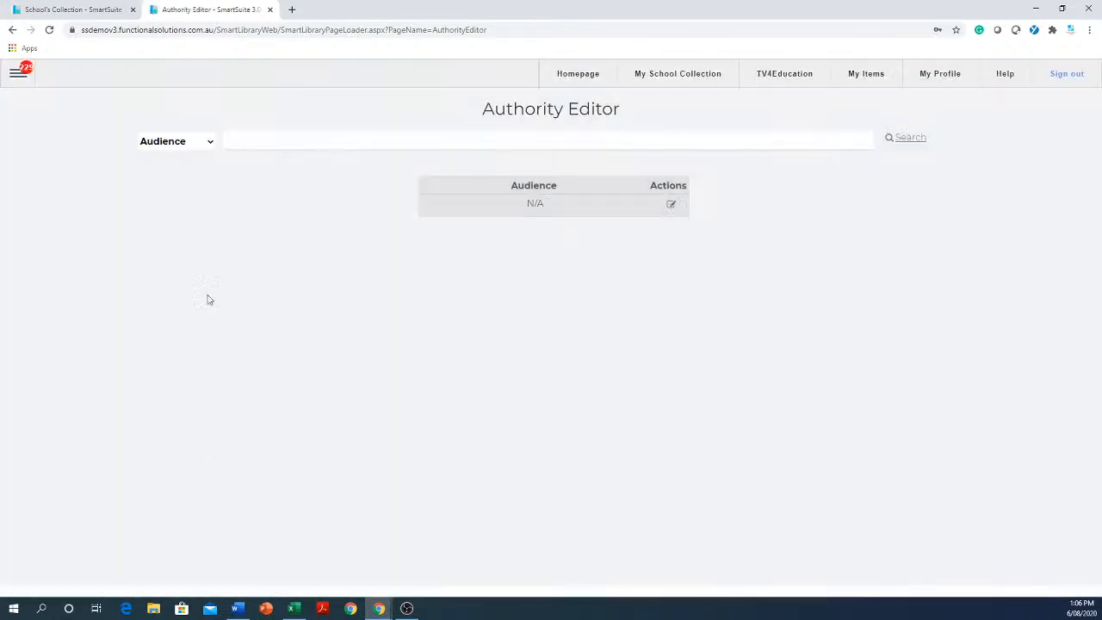
{"action": "left_click", "coordinate": [209, 144]}
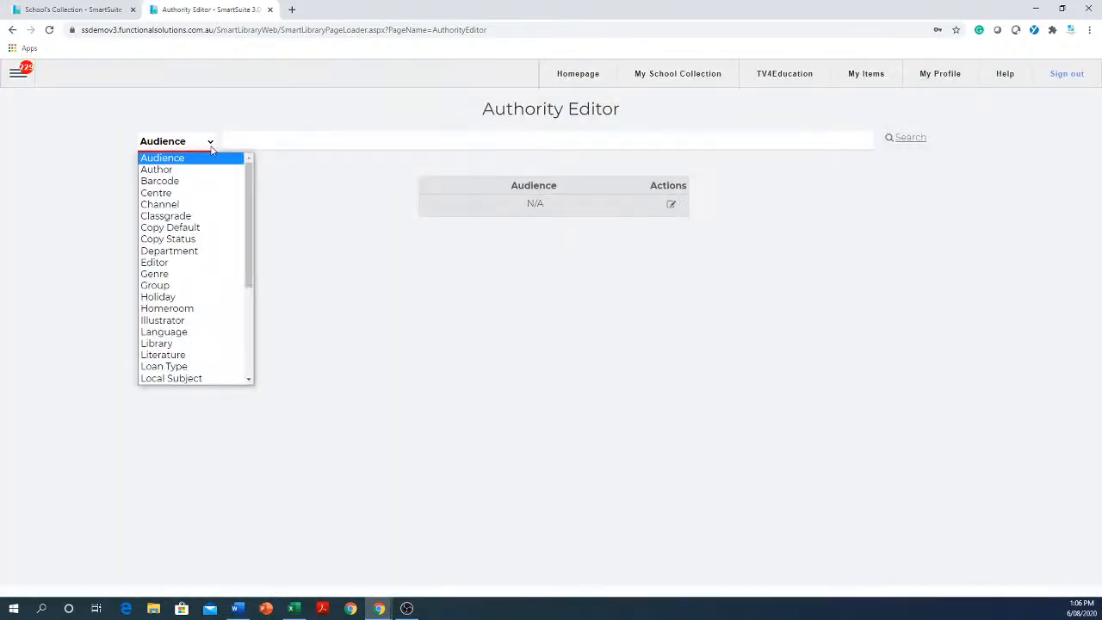
{"action": "left_click", "coordinate": [175, 217]}
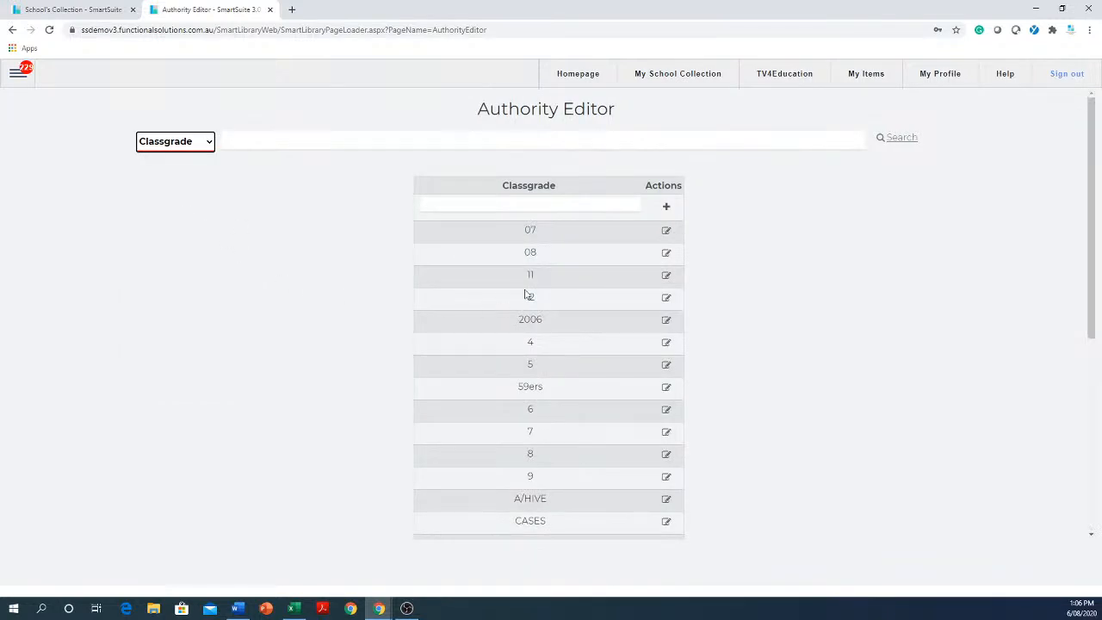
{"action": "left_click", "coordinate": [666, 253]}
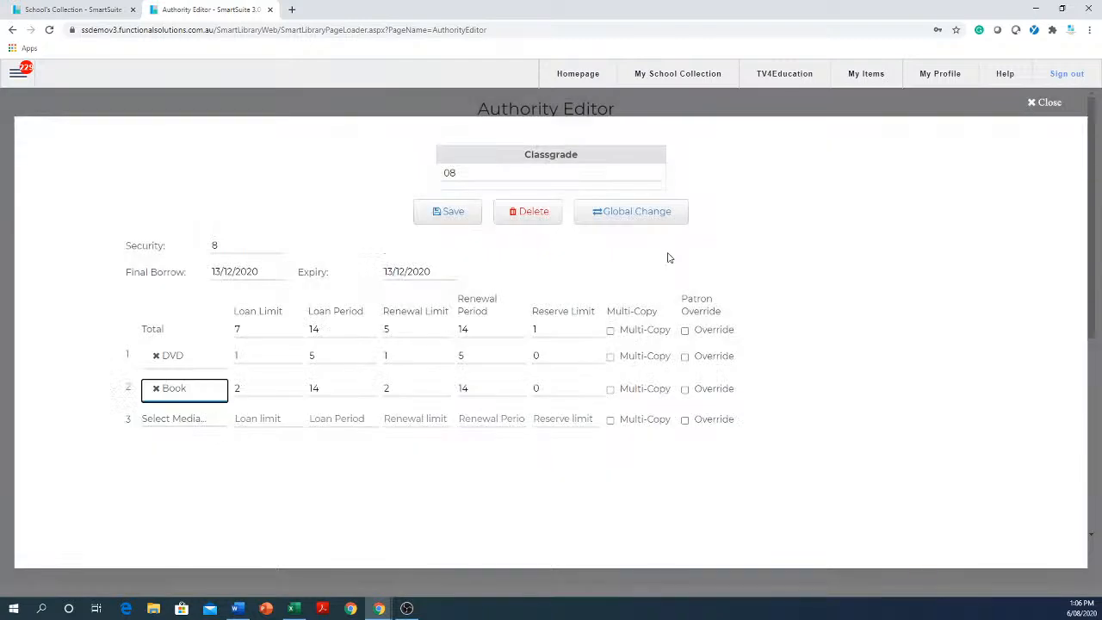
Remove the Book and DVD media limits from classgrade 08.
{"action": "left_click", "coordinate": [238, 332]}
{"action": "left_click", "coordinate": [156, 389]}
{"action": "left_click", "coordinate": [155, 355]}
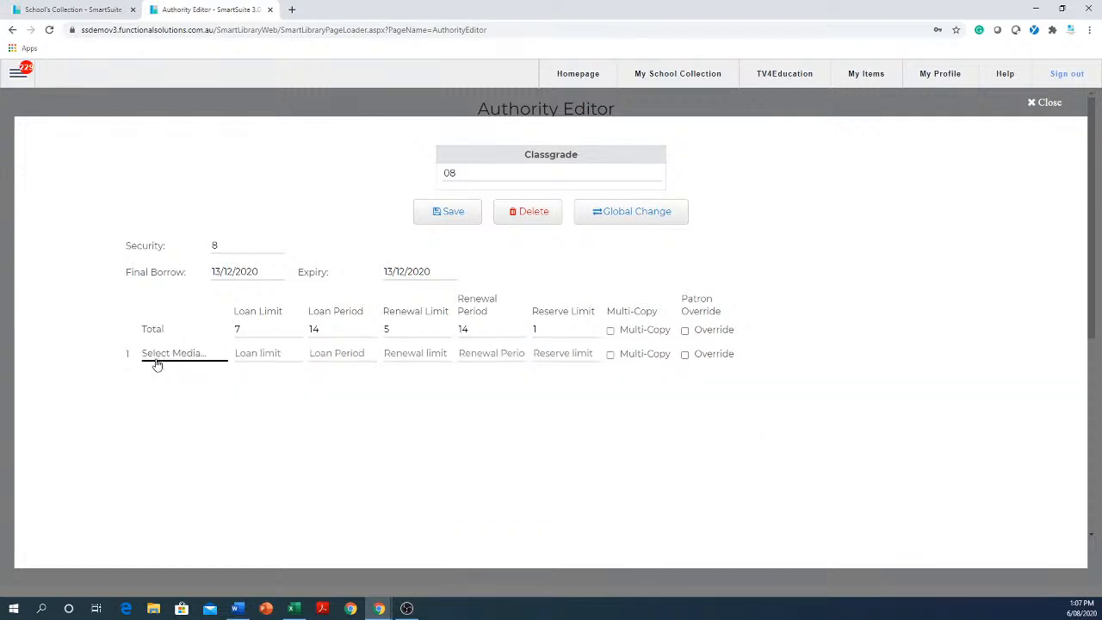
Set classgrade 08's total loan period and total renewal period to 10, and save the classgrade.
{"action": "left_click", "coordinate": [269, 329]}
{"action": "key", "text": "Tab"}
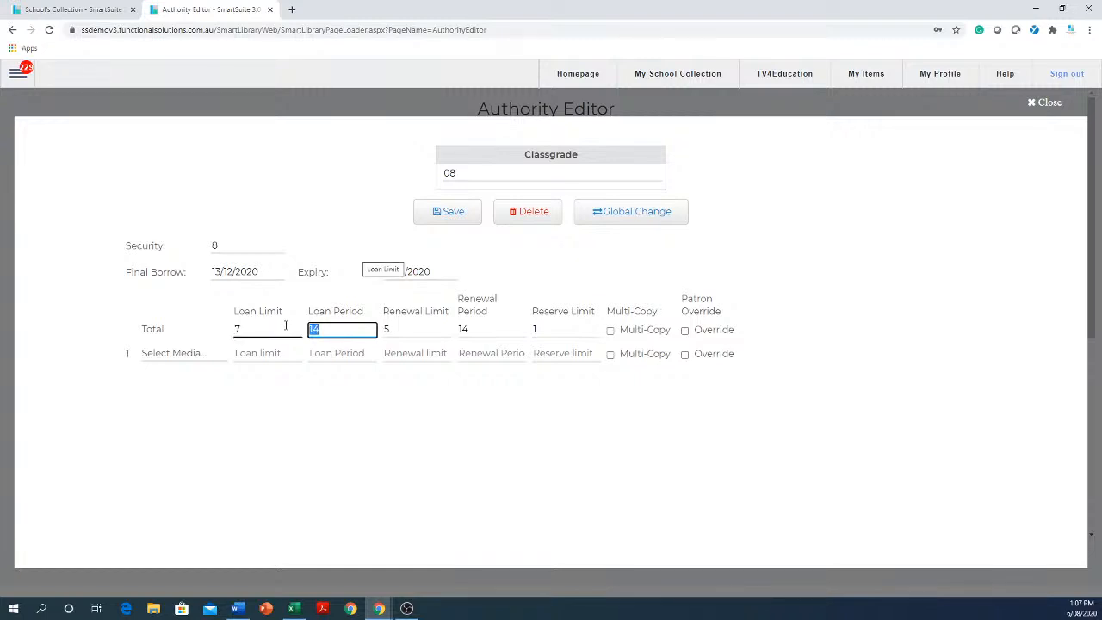
{"action": "type", "text": "10"}
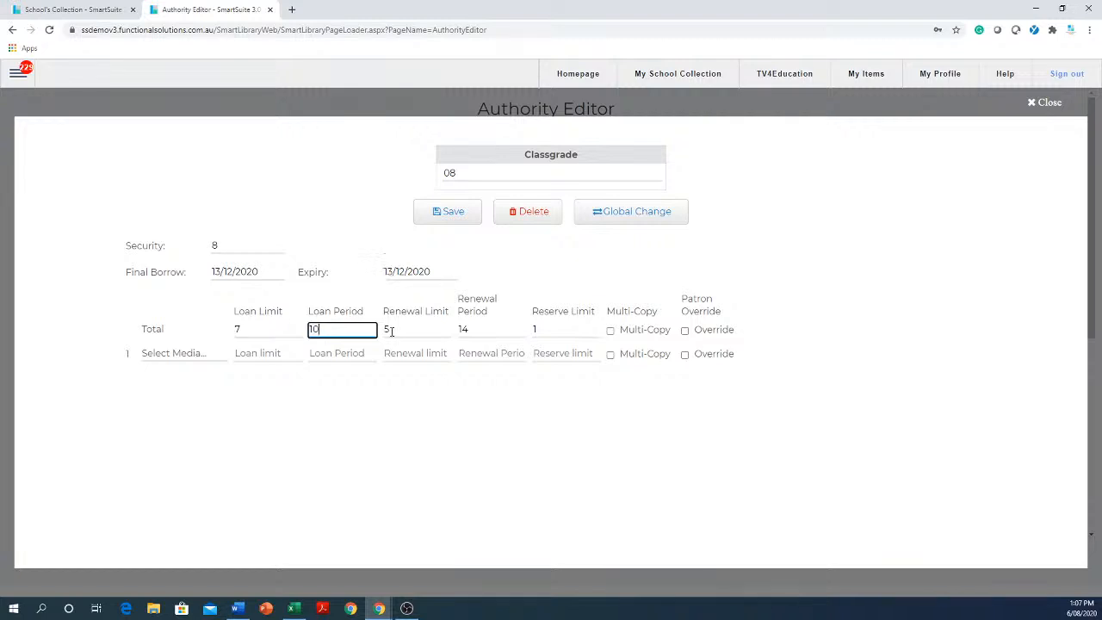
{"action": "left_click_drag", "start_coordinate": [498, 330], "coordinate": [426, 328]}
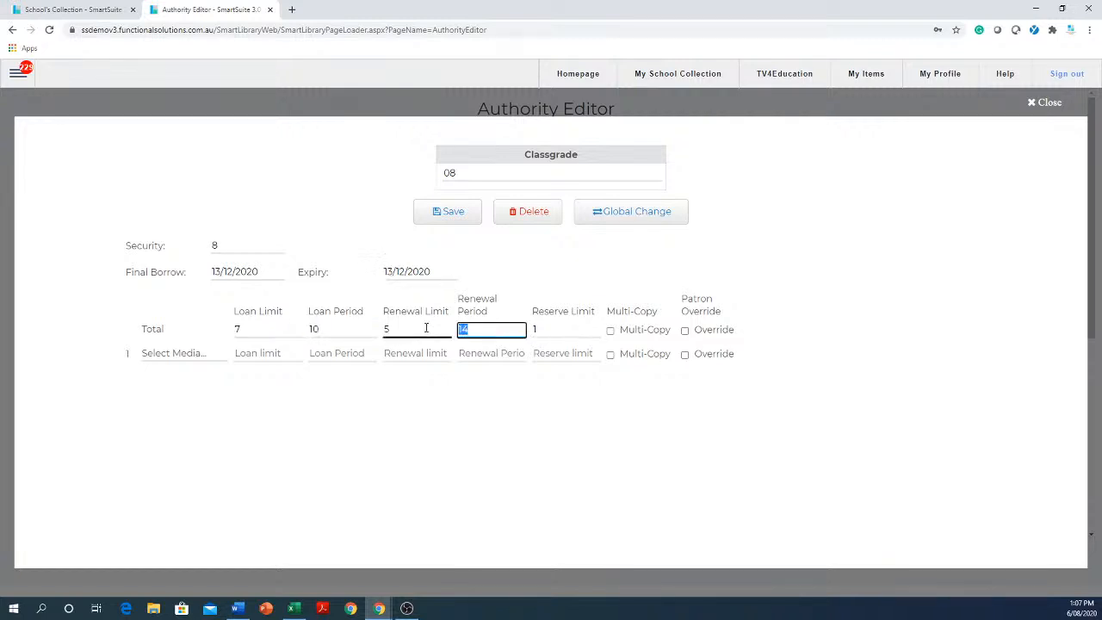
{"action": "type", "text": "10"}
{"action": "left_click", "coordinate": [451, 223]}
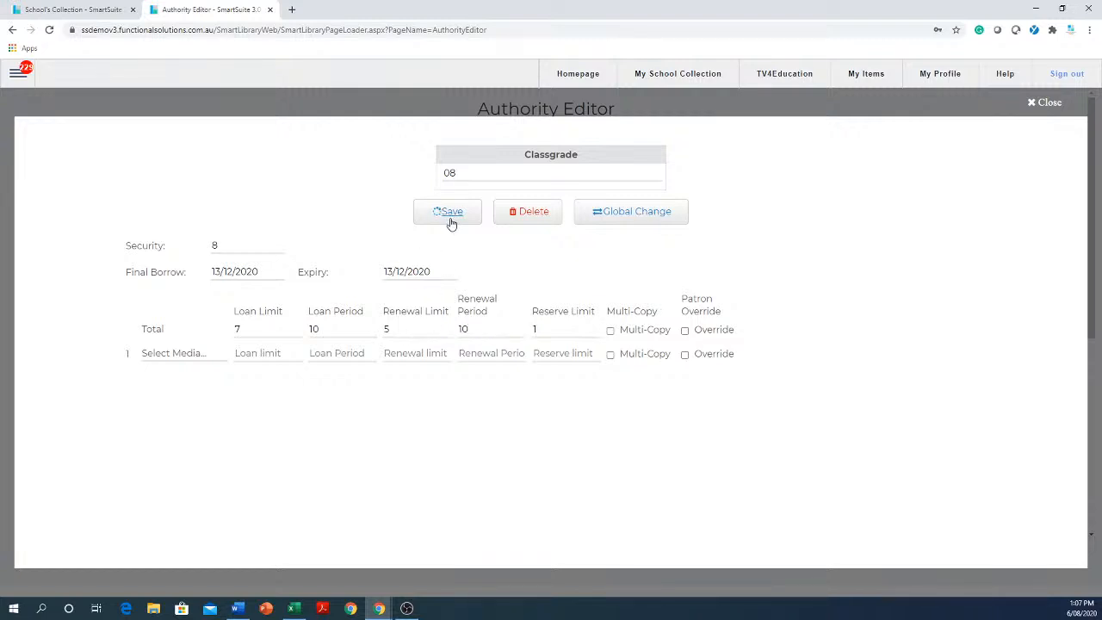
{"action": "left_click", "coordinate": [448, 173]}
{"action": "left_click", "coordinate": [237, 331]}
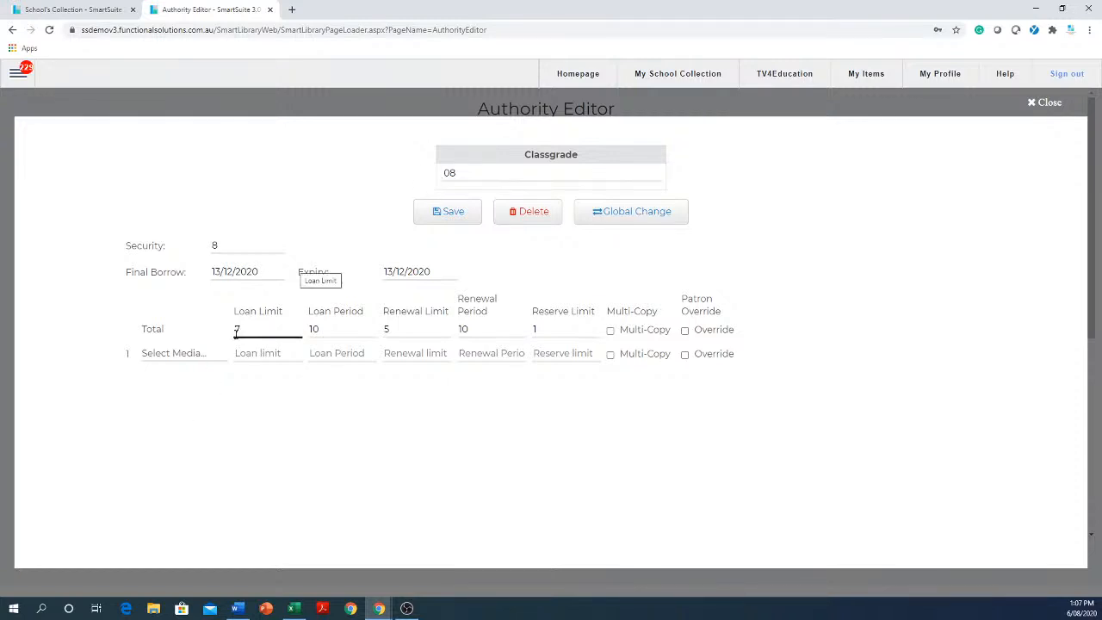
{"action": "left_click", "coordinate": [330, 330]}
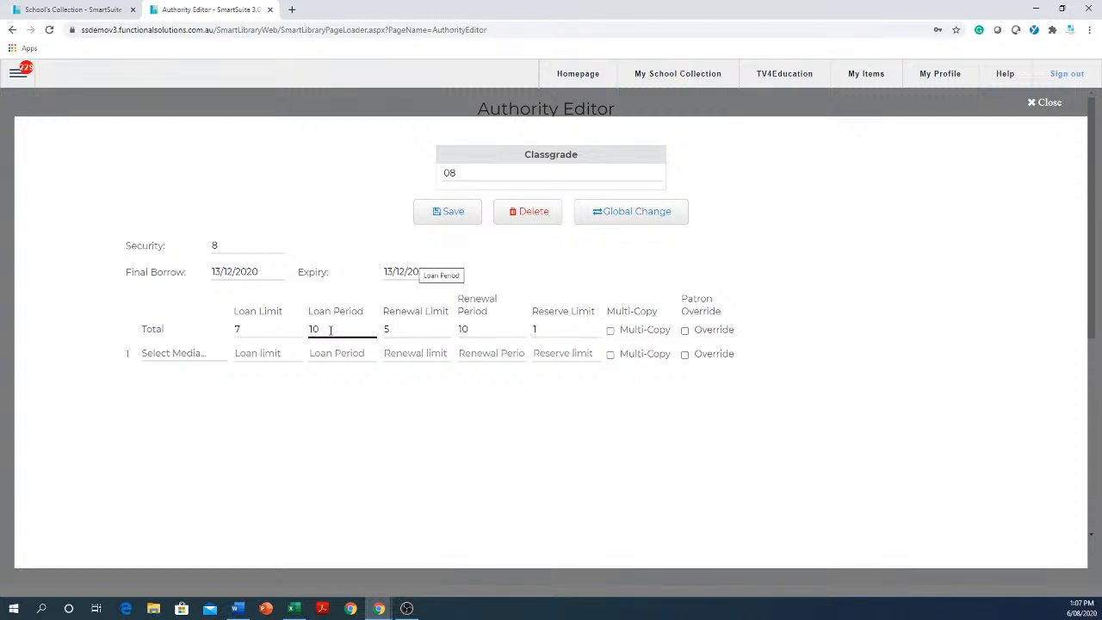
Return to the collection search results, reopen Cat haiku for editing and view its list of copies.
{"action": "left_click", "coordinate": [78, 10]}
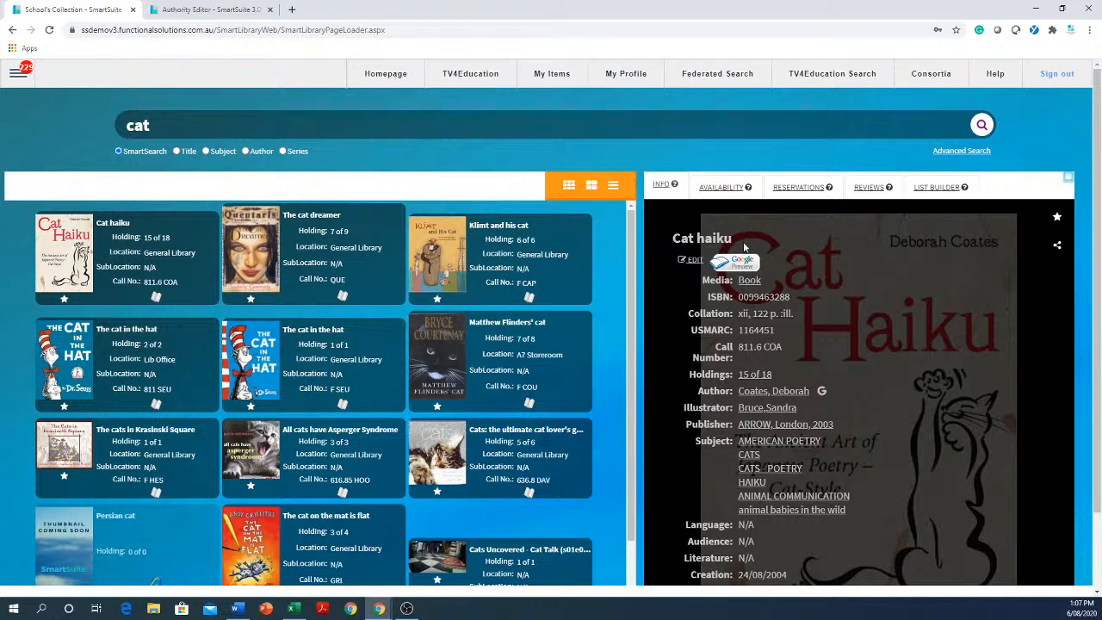
{"action": "left_click", "coordinate": [693, 261]}
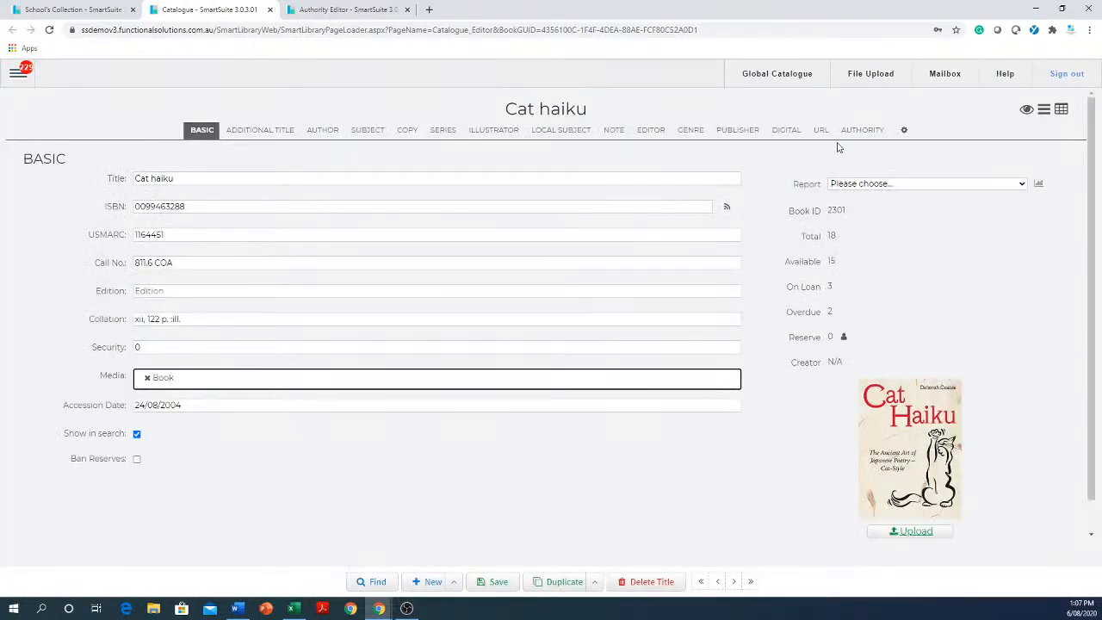
{"action": "left_click", "coordinate": [407, 130]}
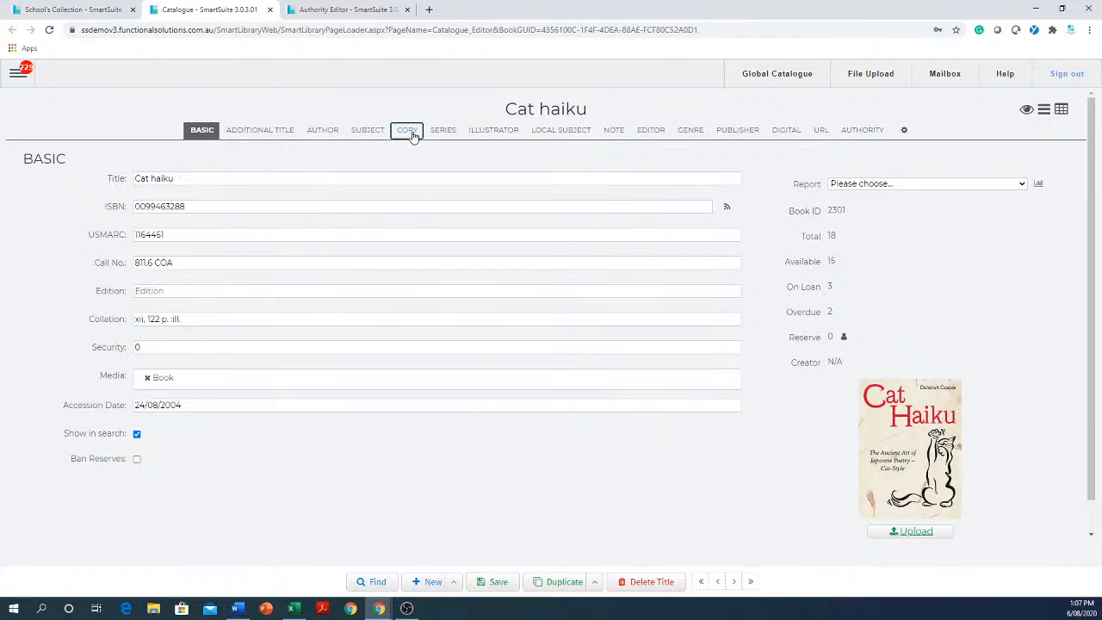
{"action": "left_click", "coordinate": [306, 240]}
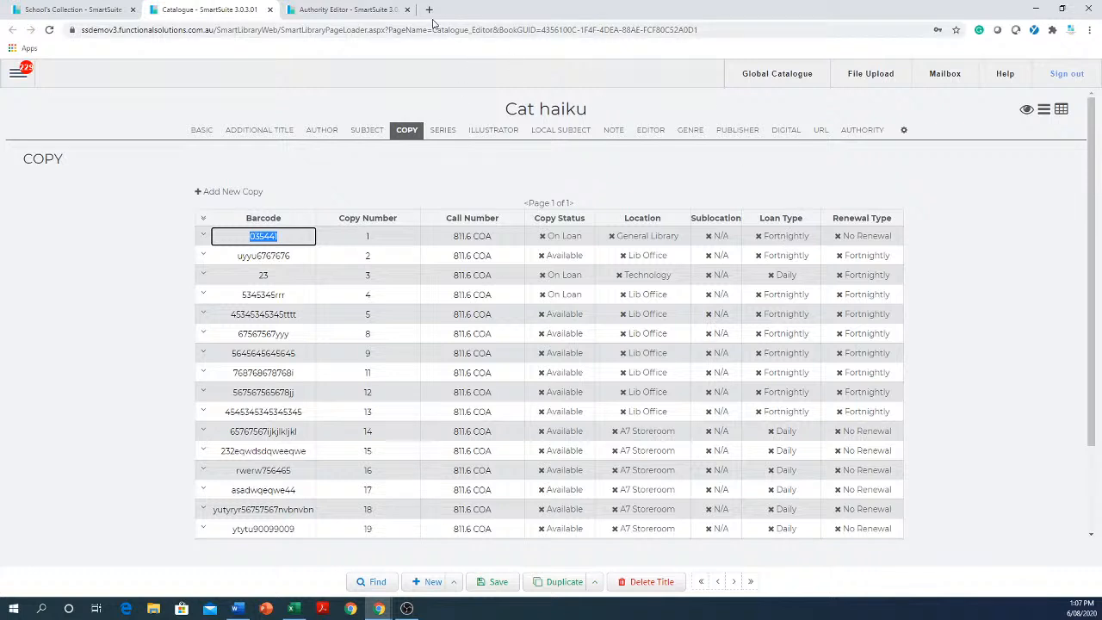
Compare classgrade 08's total loan period with the loan types assigned to Cat haiku's copies.
{"action": "left_click", "coordinate": [367, 12]}
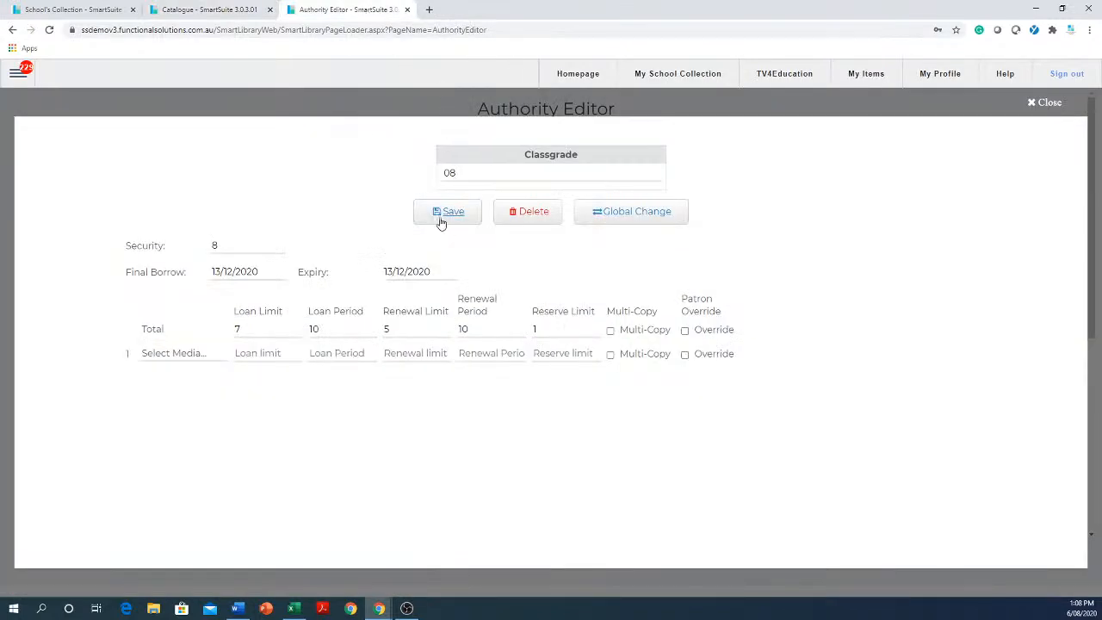
{"action": "left_click", "coordinate": [355, 332]}
{"action": "left_click", "coordinate": [192, 12]}
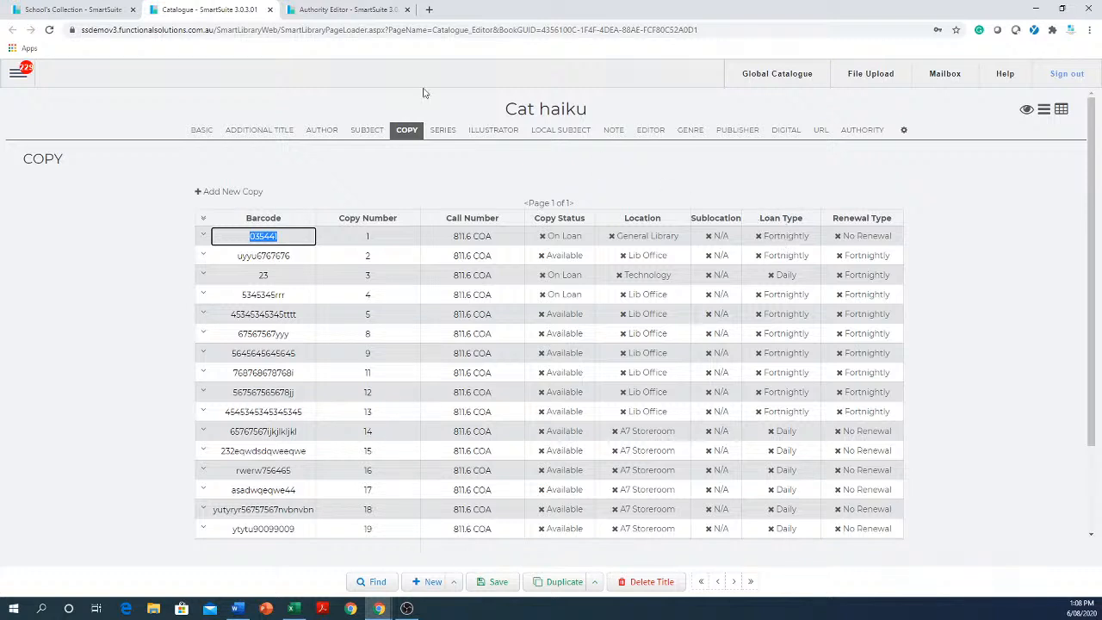
{"action": "left_click", "coordinate": [355, 12]}
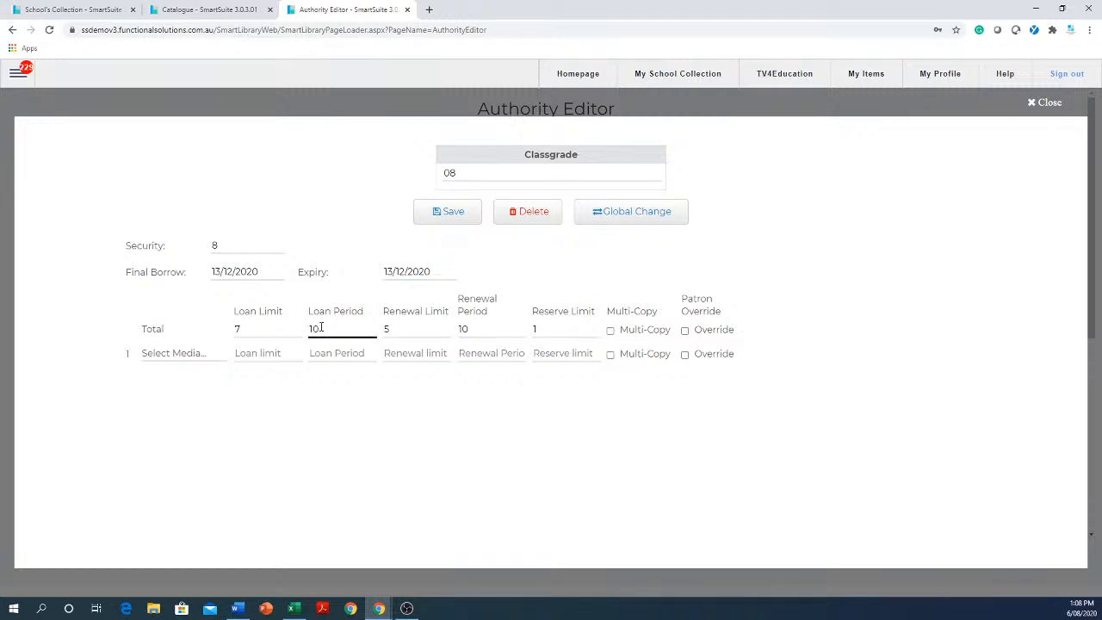
{"action": "left_click", "coordinate": [209, 10]}
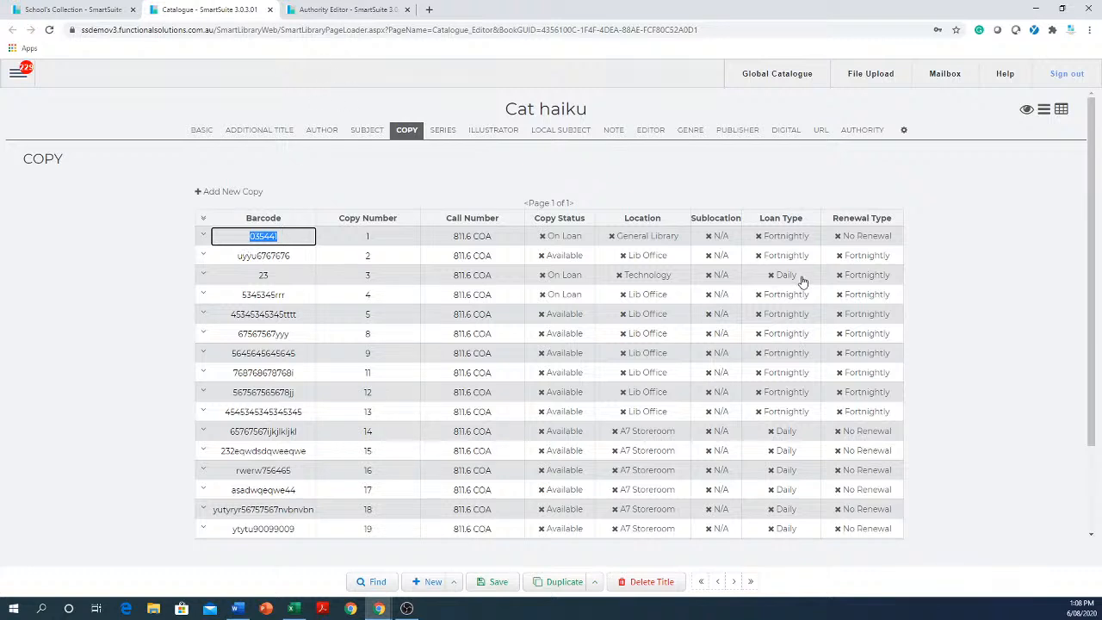
Compare classgrade 08's total loan period with the loan type of Cat haiku's copy 14, and view the available loan type options.
{"action": "left_click", "coordinate": [344, 11]}
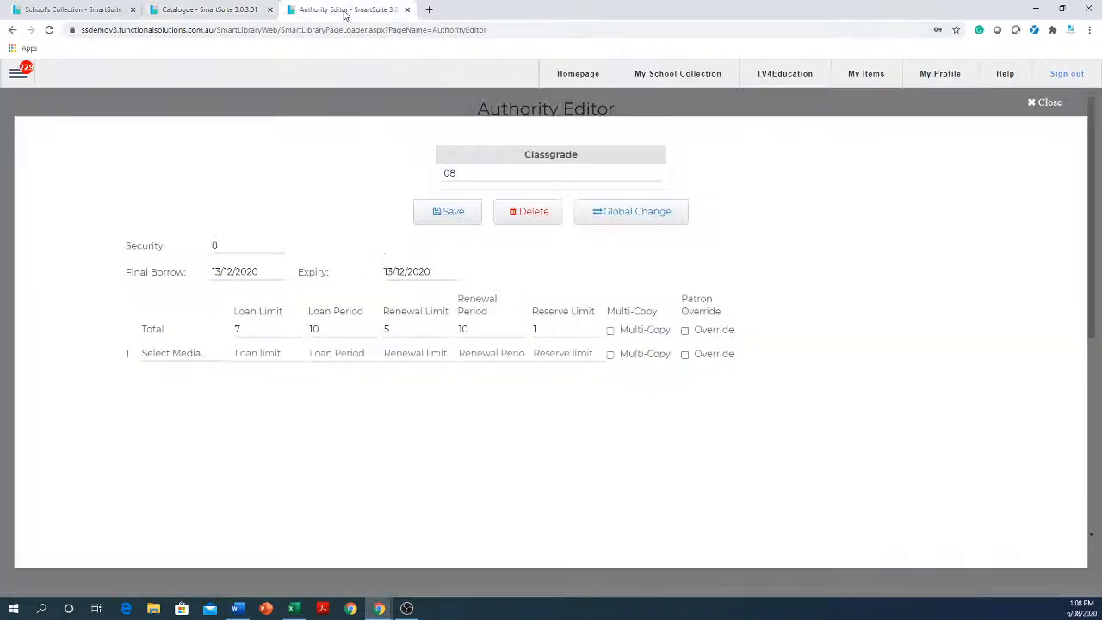
{"action": "left_click", "coordinate": [336, 329]}
{"action": "left_click", "coordinate": [178, 11]}
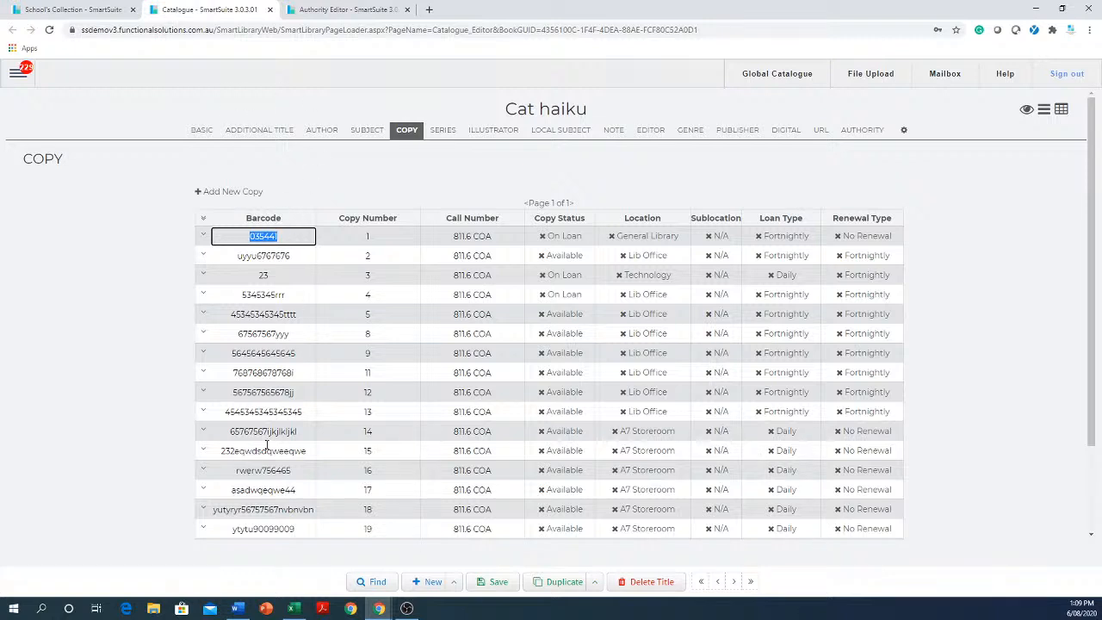
{"action": "double_click", "coordinate": [774, 433]}
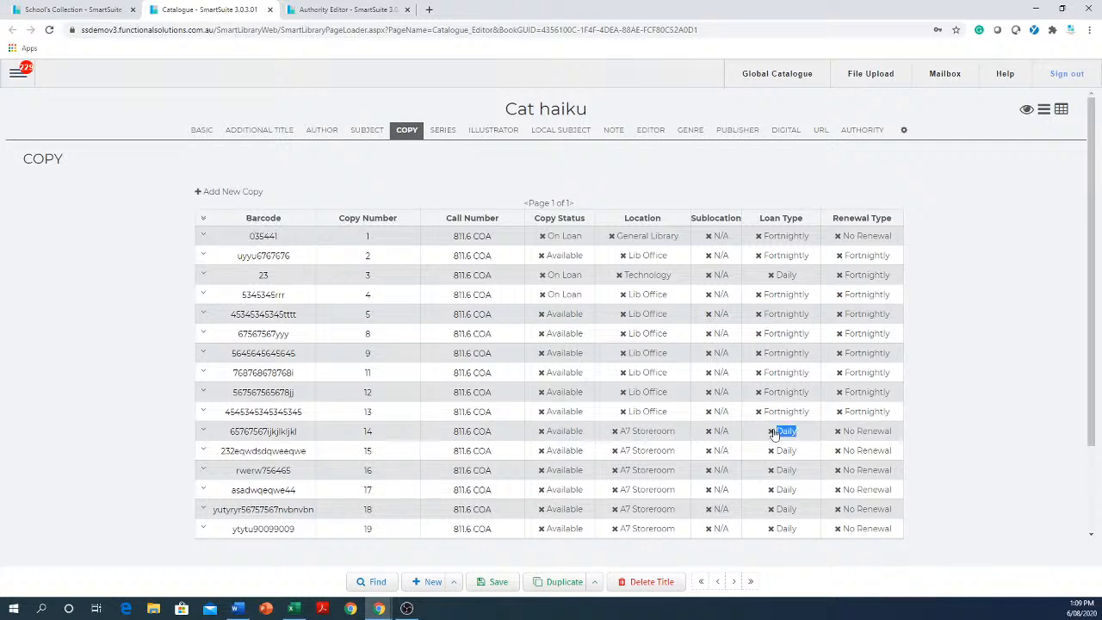
{"action": "left_click", "coordinate": [766, 439]}
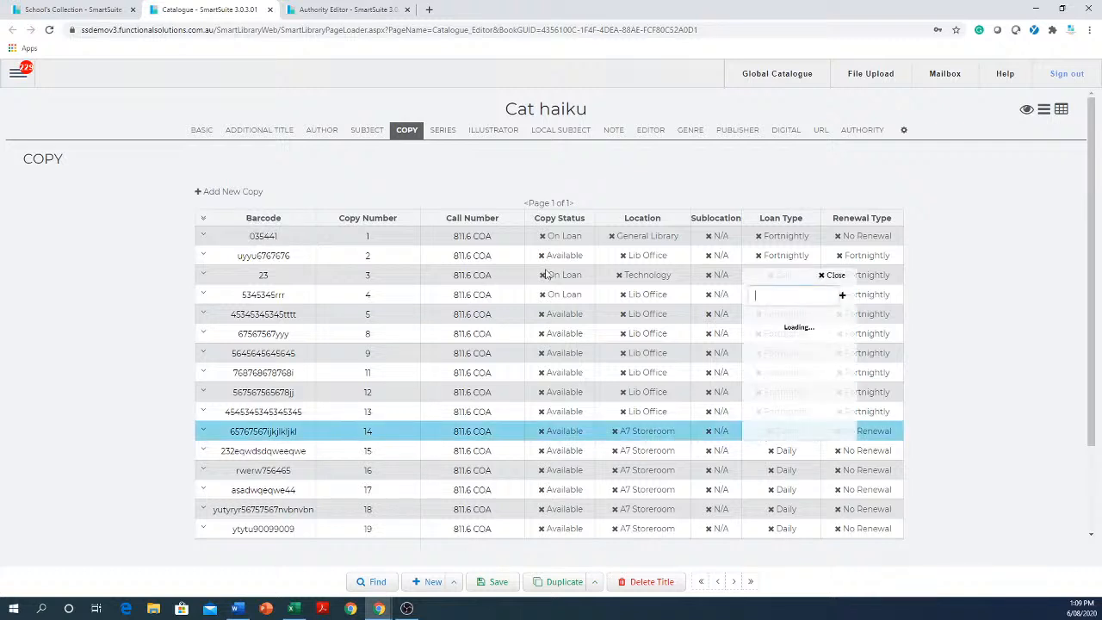
{"action": "left_click", "coordinate": [364, 10]}
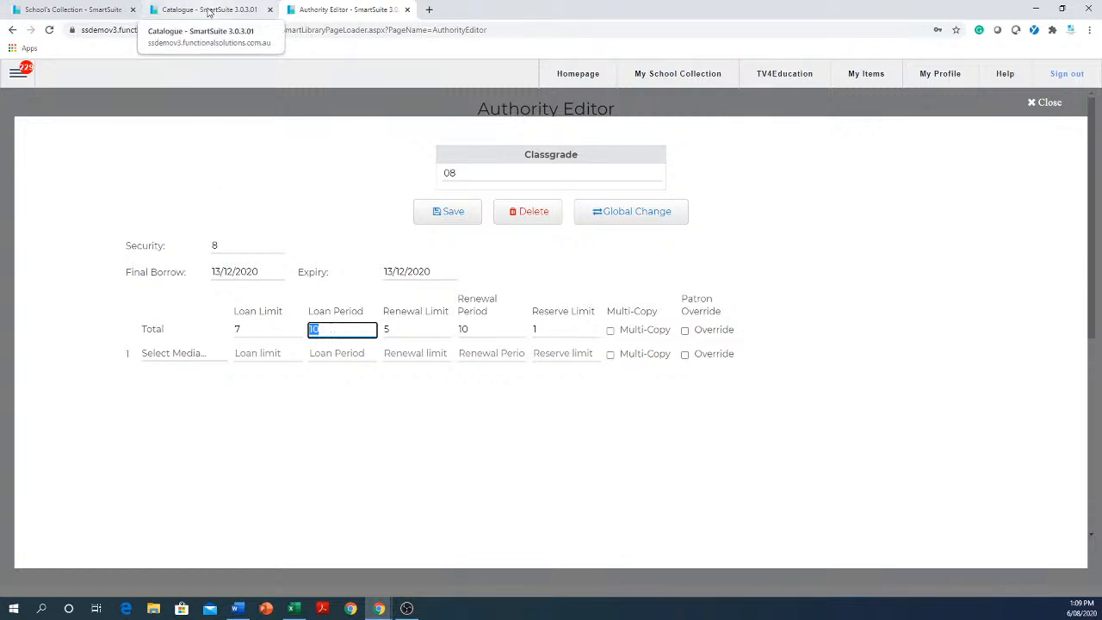
{"action": "left_click", "coordinate": [208, 11]}
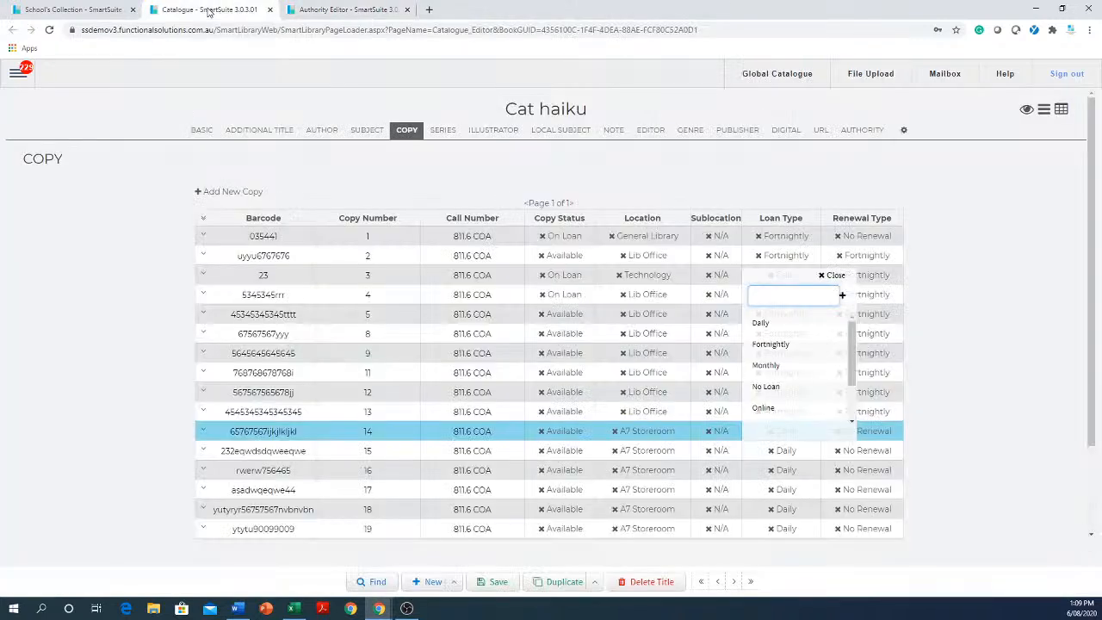
{"action": "left_click", "coordinate": [327, 12]}
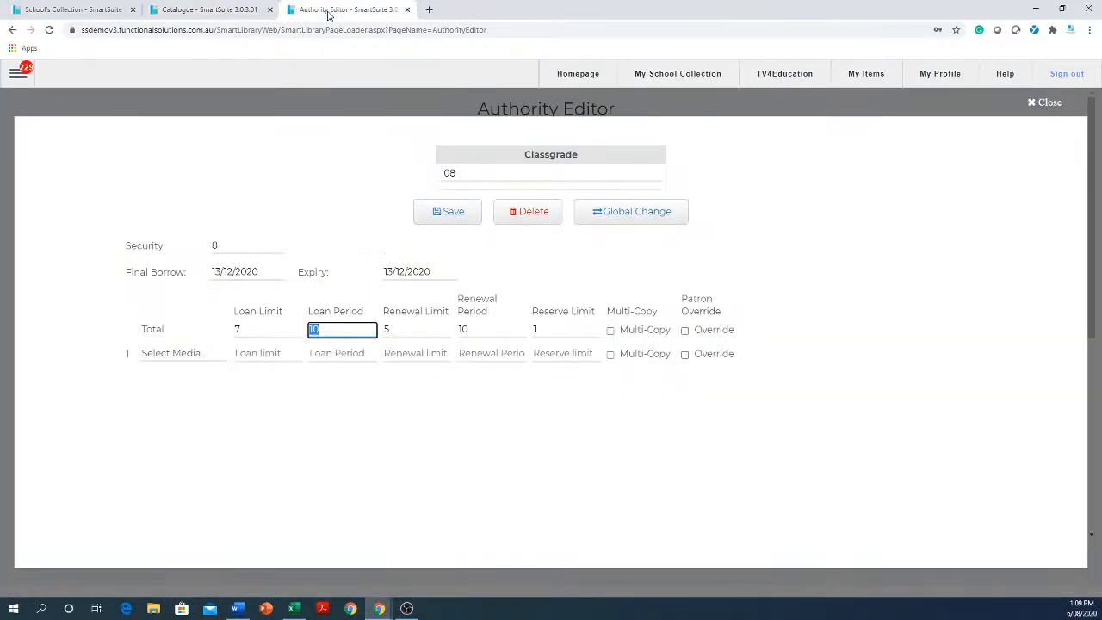
{"action": "left_click", "coordinate": [218, 11]}
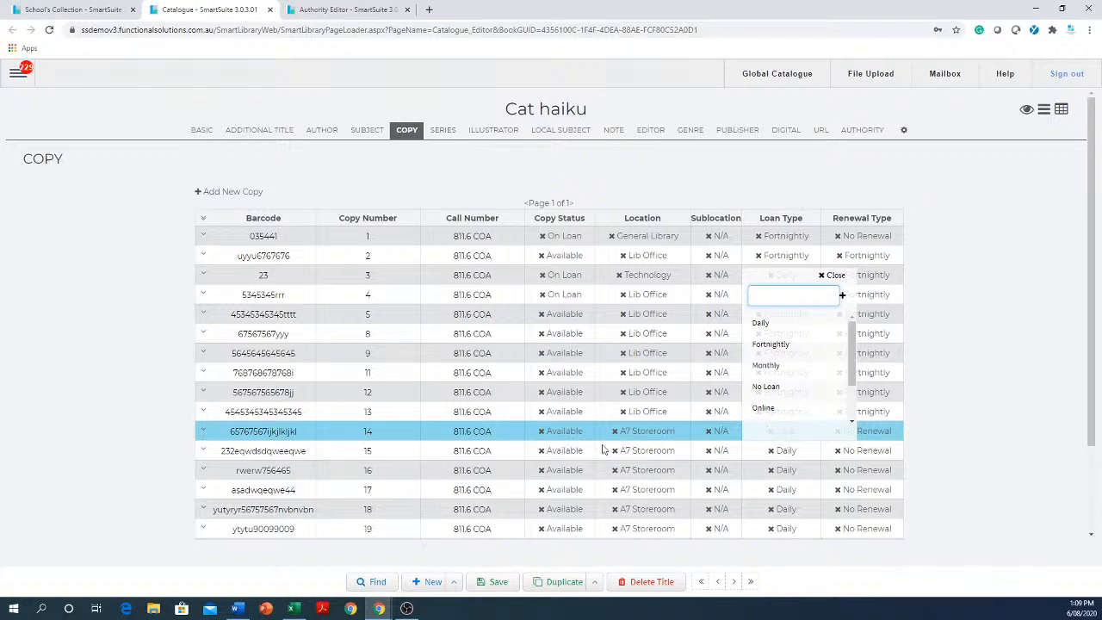
{"action": "left_click", "coordinate": [1063, 407]}
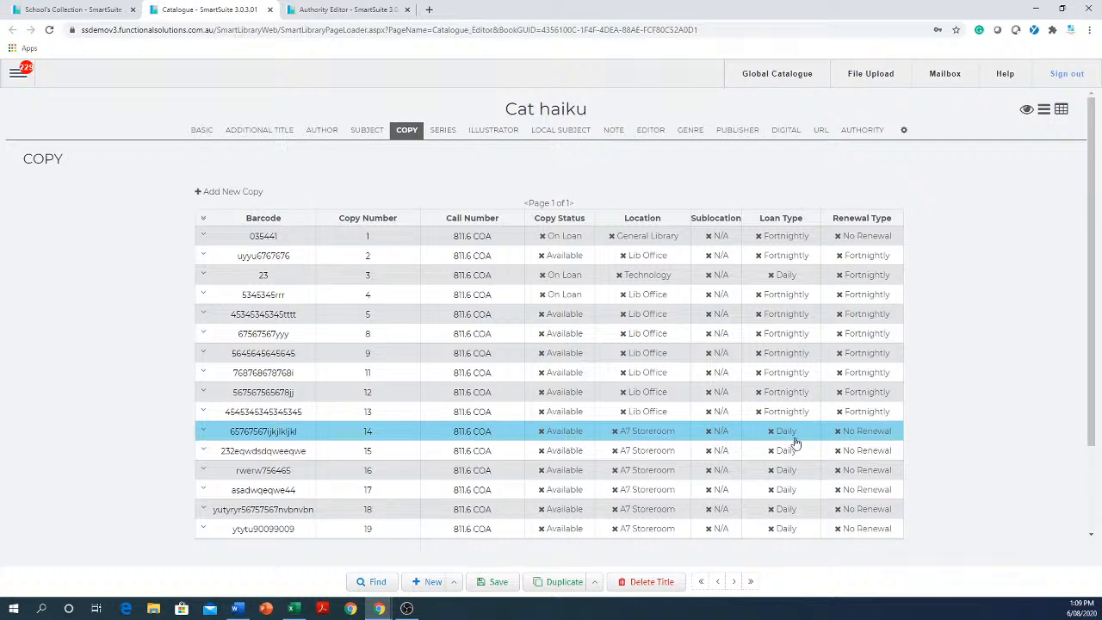
{"action": "left_click", "coordinate": [330, 9]}
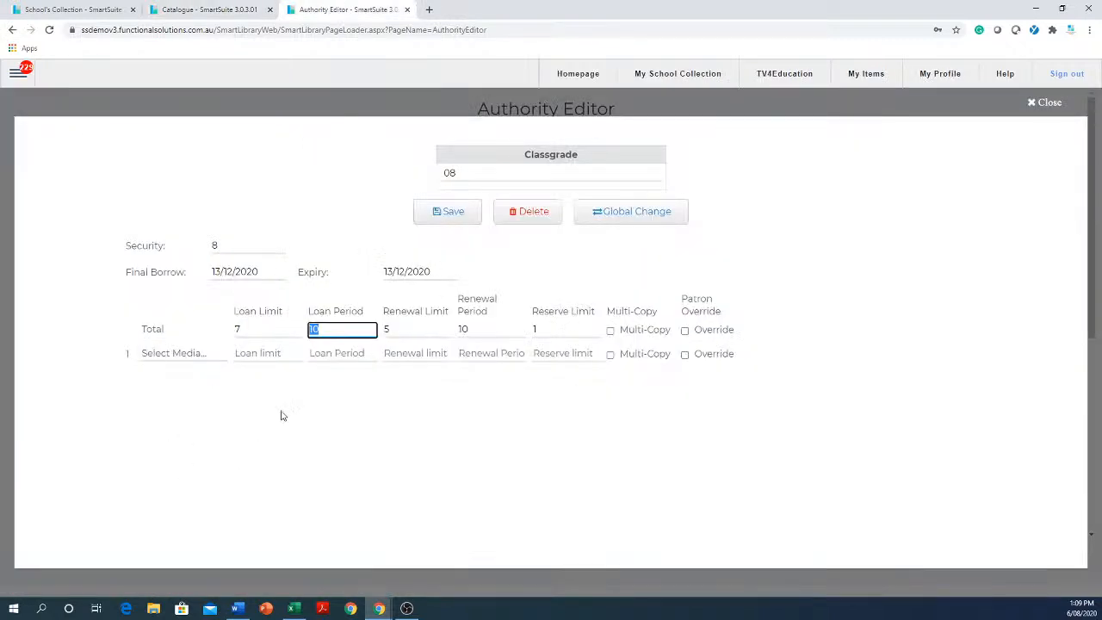
{"action": "left_click", "coordinate": [199, 11]}
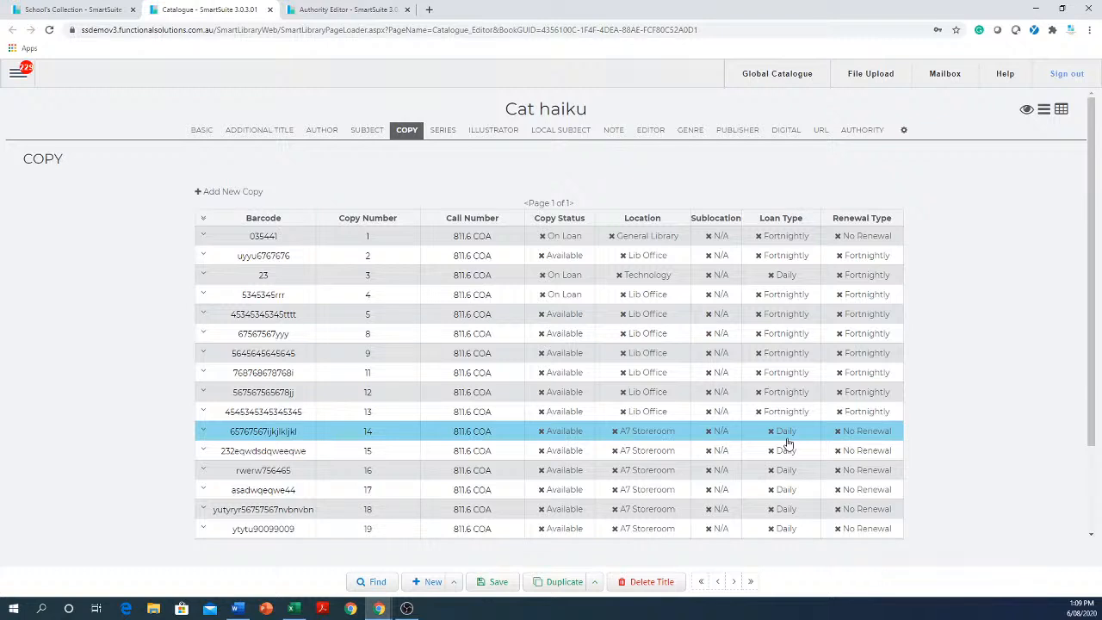
Compare the loan and renewal types of Cat haiku's copies 1 and 14, and check them against classgrade 08's total periods.
{"action": "left_click", "coordinate": [290, 240]}
{"action": "left_click_drag", "start_coordinate": [291, 240], "coordinate": [233, 238]}
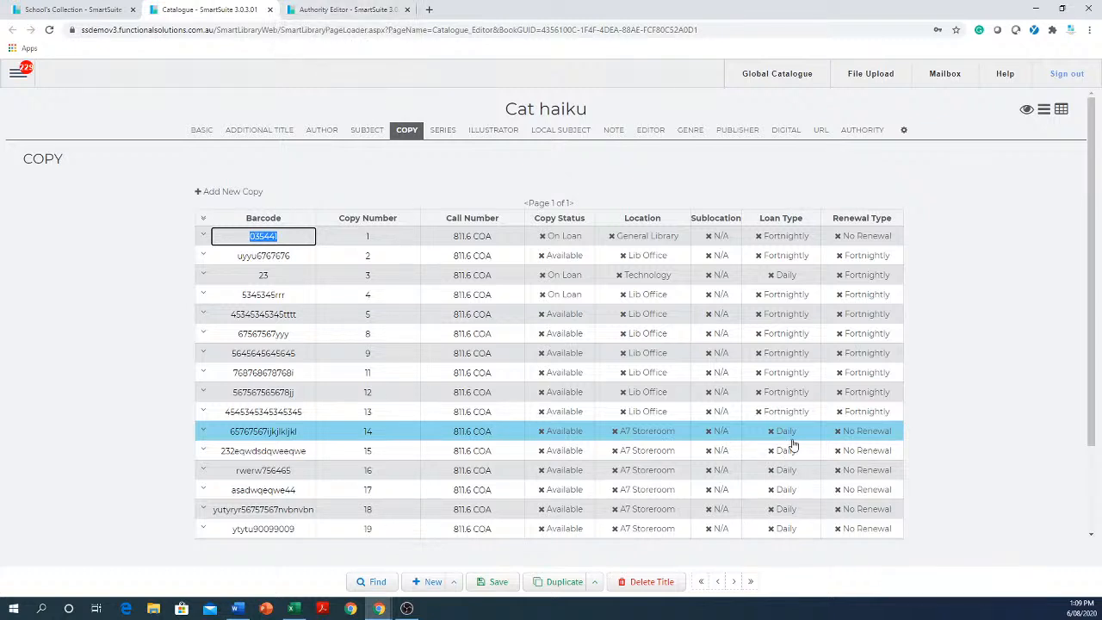
{"action": "left_click", "coordinate": [300, 435]}
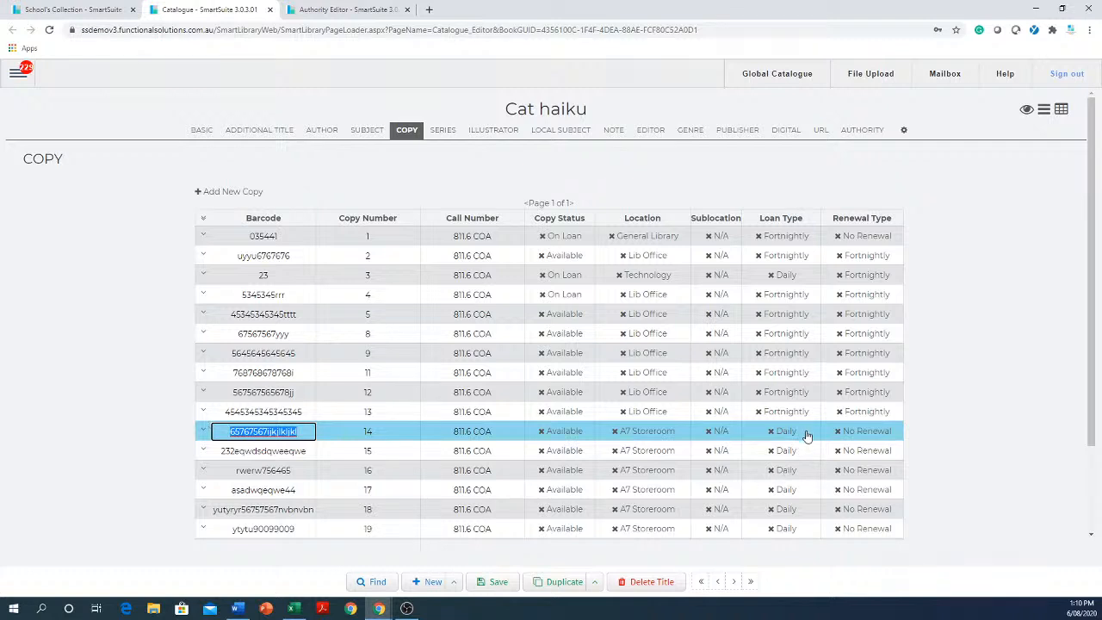
{"action": "left_click", "coordinate": [295, 237]}
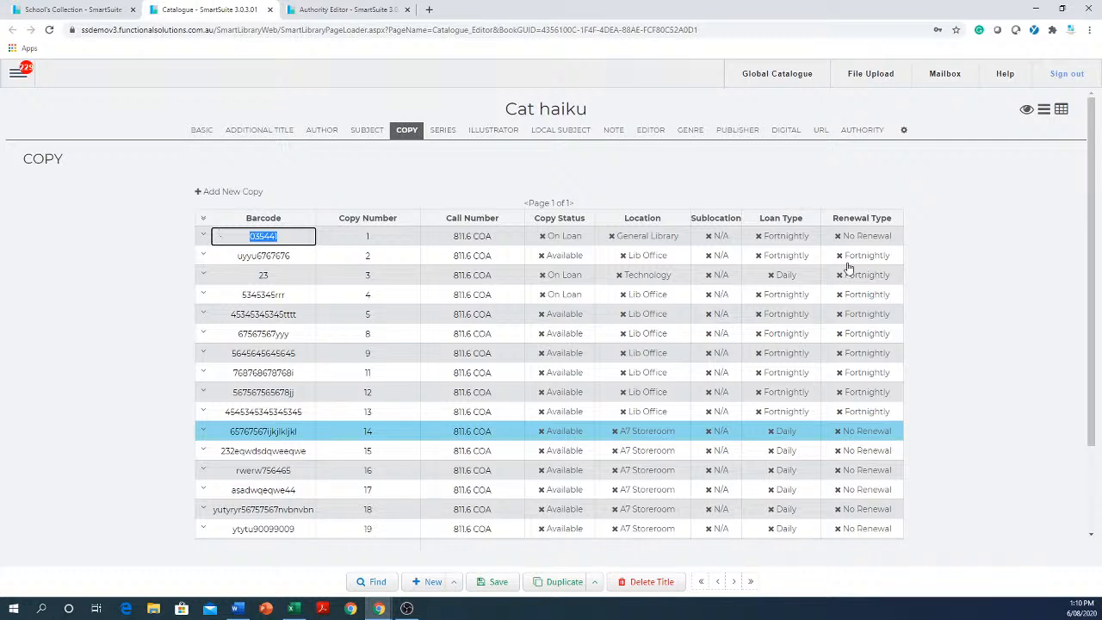
{"action": "left_click", "coordinate": [363, 12]}
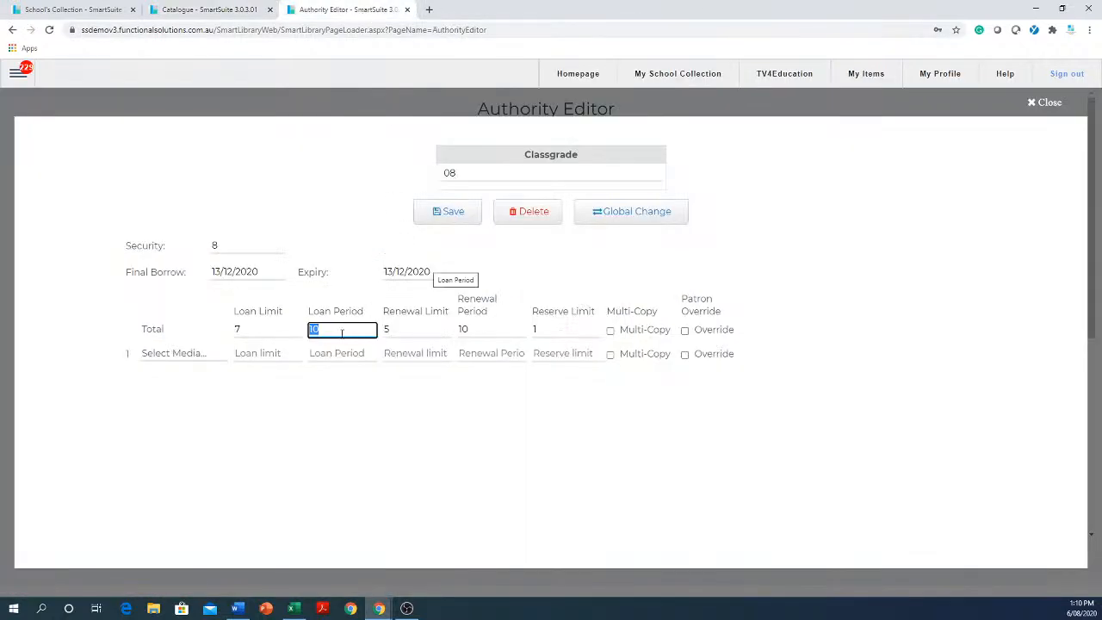
{"action": "left_click", "coordinate": [208, 16]}
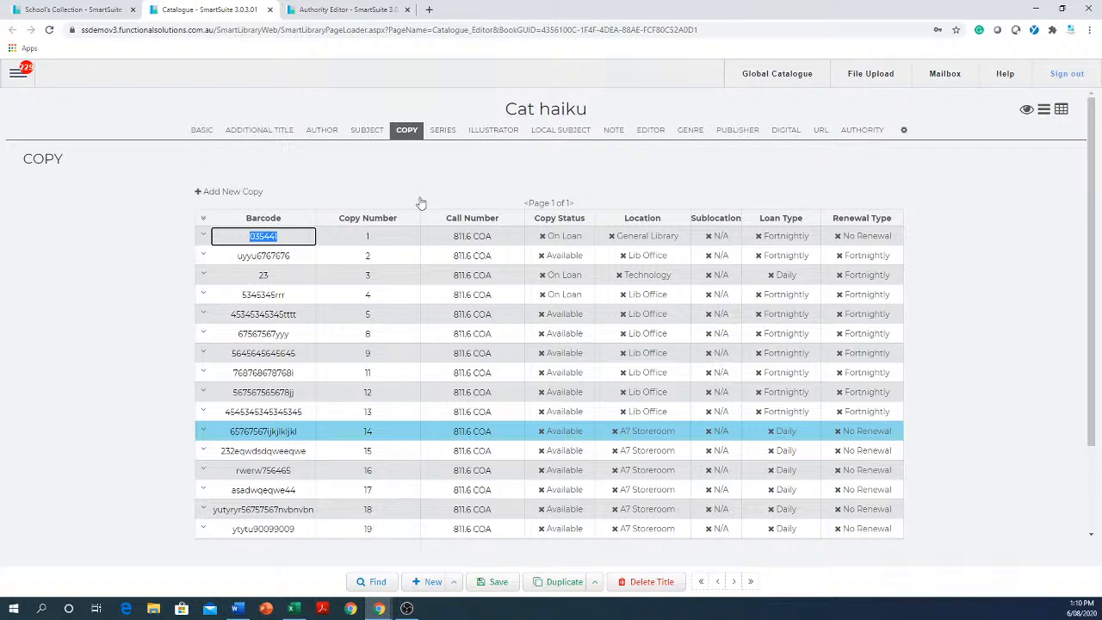
Restore classgrade 08's total loan limit to 7 and total loan period to 10.
{"action": "left_click", "coordinate": [326, 12]}
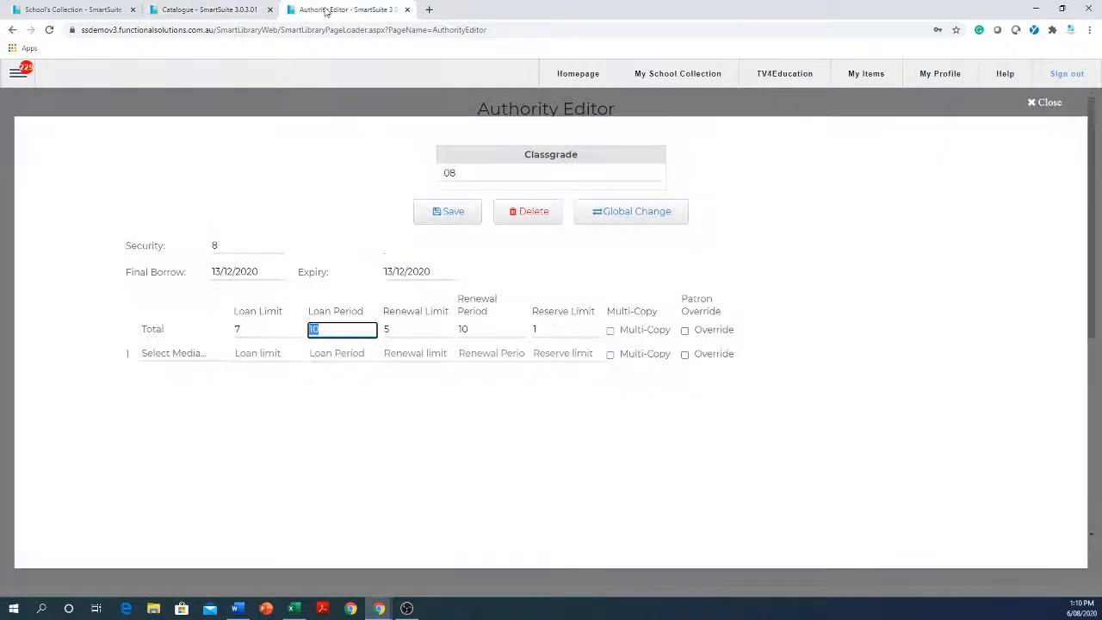
{"action": "left_click_drag", "start_coordinate": [332, 329], "coordinate": [250, 330]}
{"action": "left_click", "coordinate": [351, 331]}
{"action": "left_click_drag", "start_coordinate": [264, 329], "coordinate": [230, 325]}
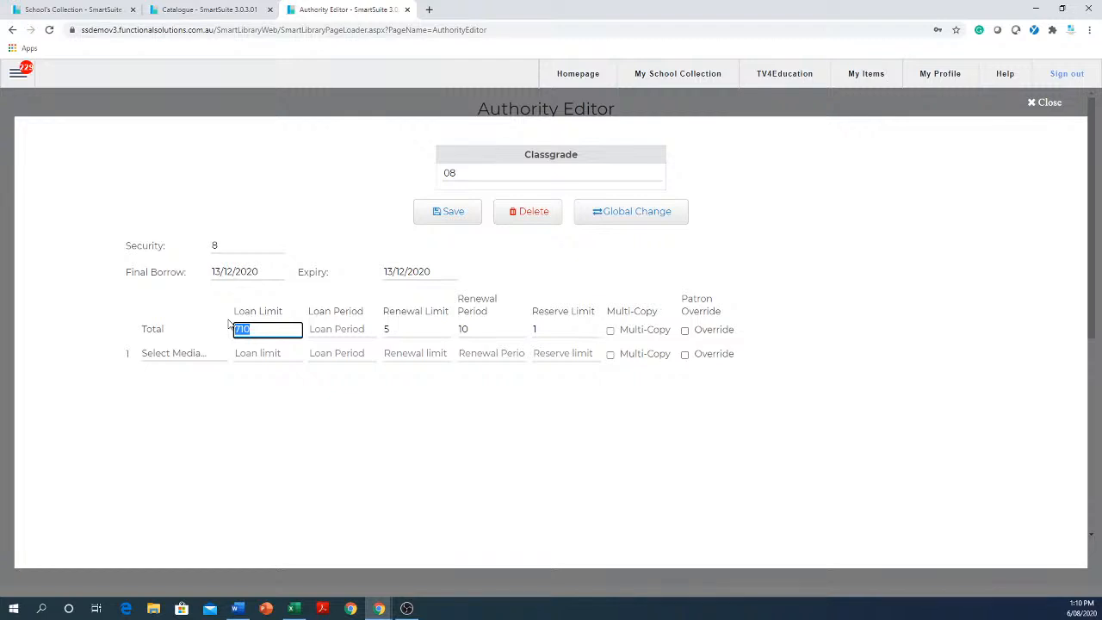
{"action": "type", "text": "7"}
{"action": "left_click", "coordinate": [345, 330]}
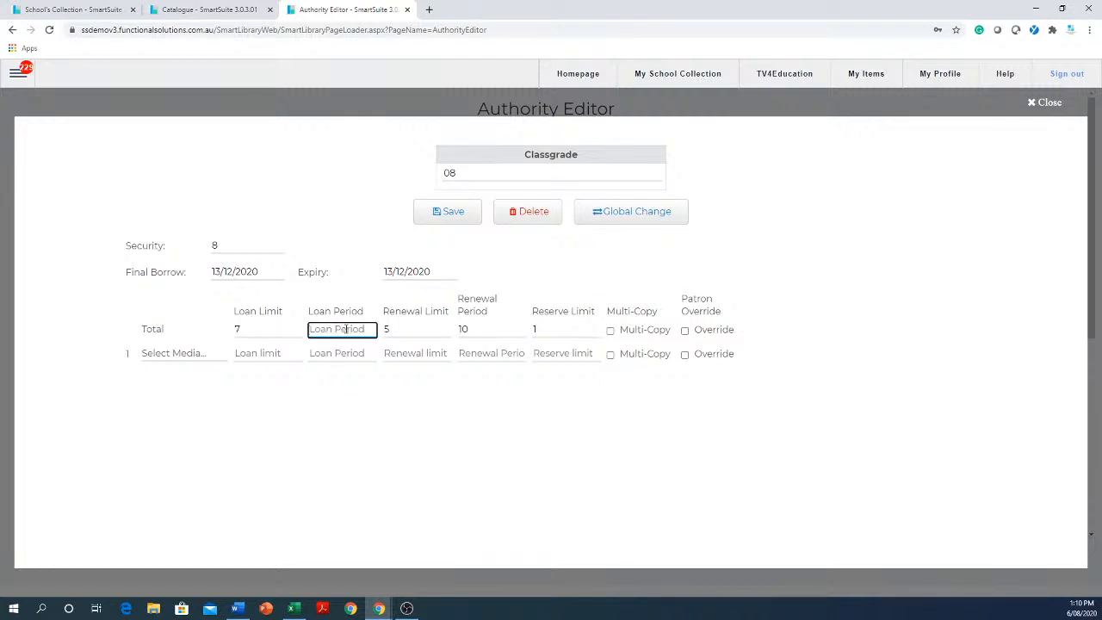
{"action": "type", "text": "10"}
{"action": "left_click", "coordinate": [341, 413]}
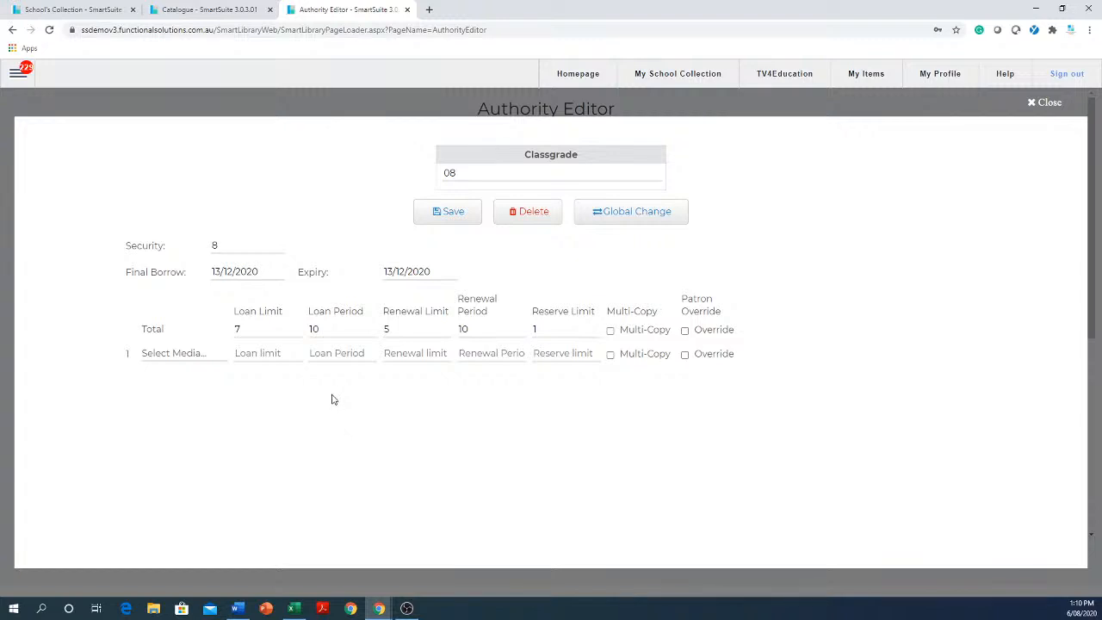
Check the renewal types of Cat haiku's copies against classgrade 08's total loan and renewal settings.
{"action": "left_click", "coordinate": [201, 16]}
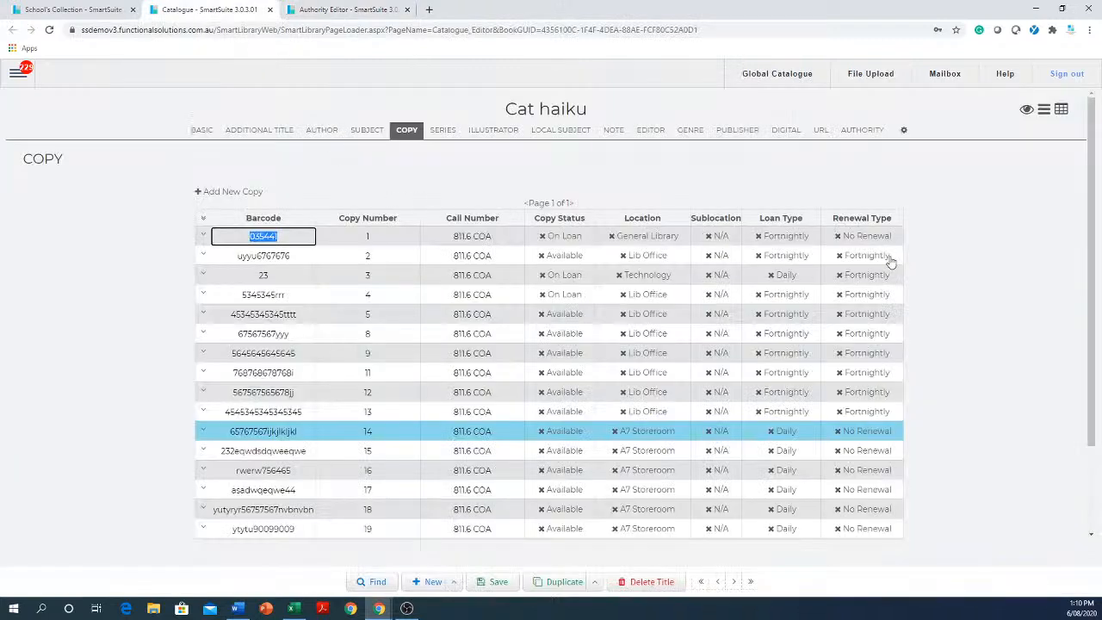
{"action": "left_click", "coordinate": [360, 13]}
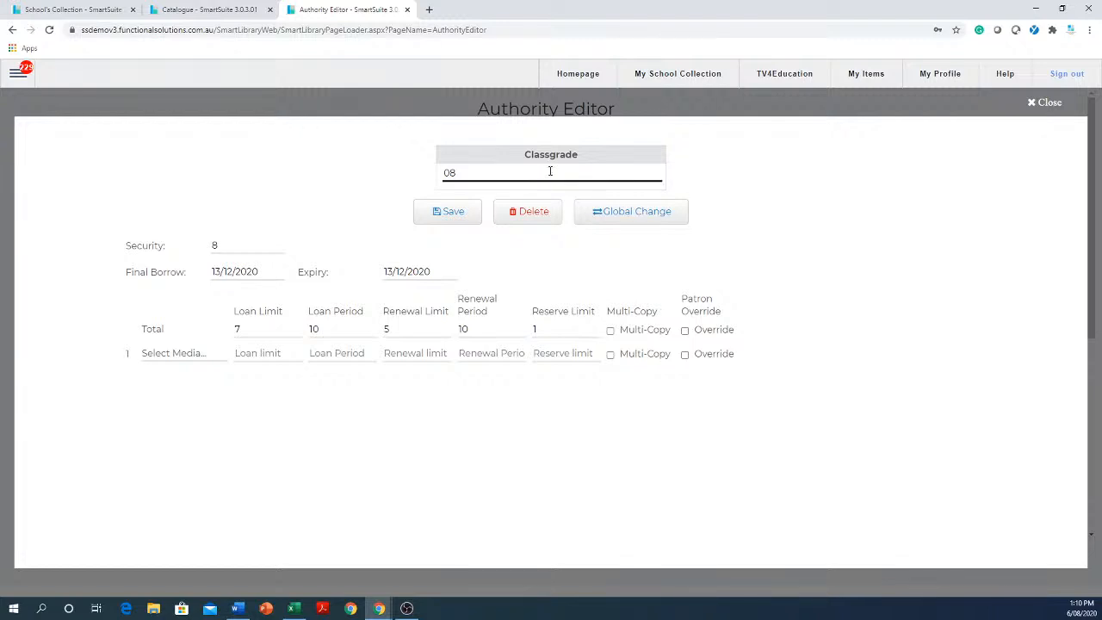
{"action": "left_click", "coordinate": [349, 332]}
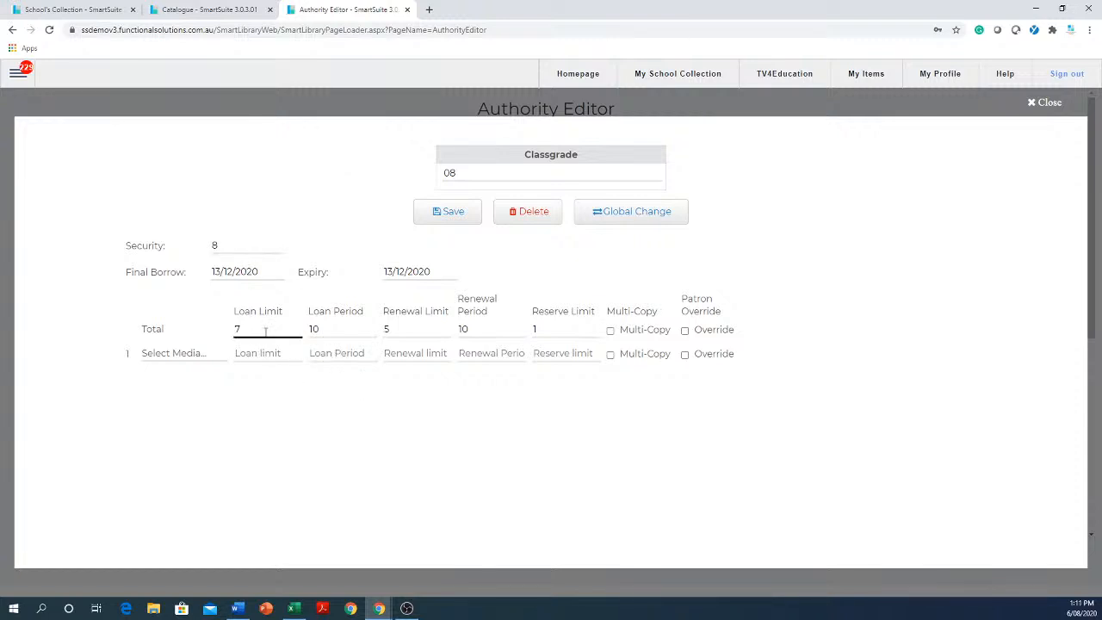
Set classgrade 08's total loan limit to 1000 and total loan period to 90.
{"action": "left_click_drag", "start_coordinate": [265, 331], "coordinate": [228, 331]}
{"action": "type", "text": "1000"}
{"action": "left_click_drag", "start_coordinate": [346, 331], "coordinate": [291, 323]}
{"action": "type", "text": "90"}
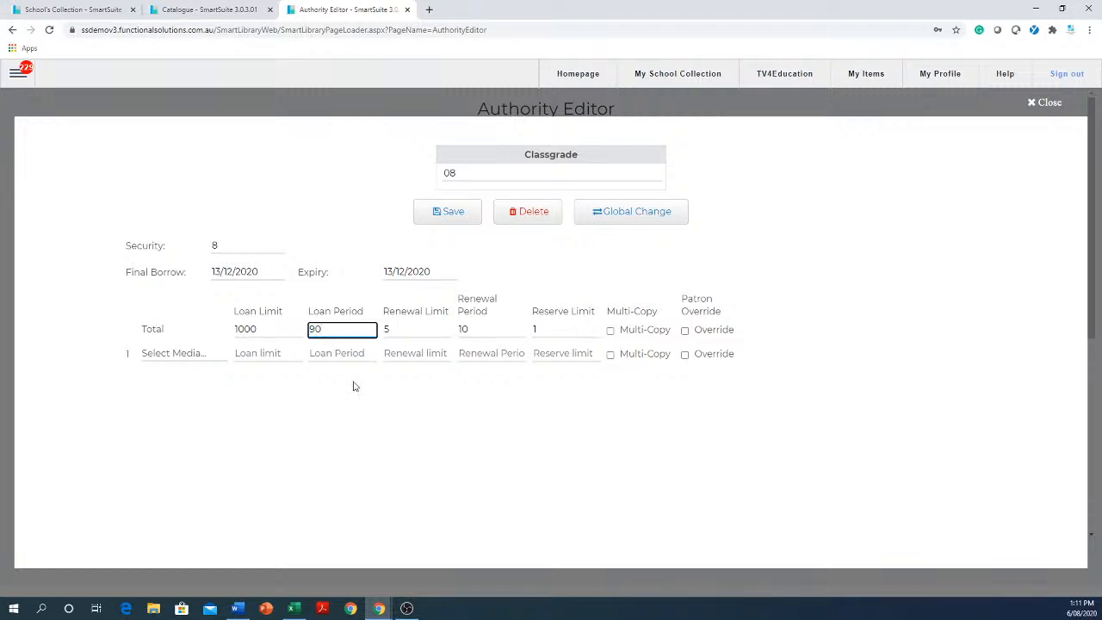
Compare the new 90-day total loan period of classgrade 08 with the loan types of Cat haiku's copies.
{"action": "left_click", "coordinate": [206, 12]}
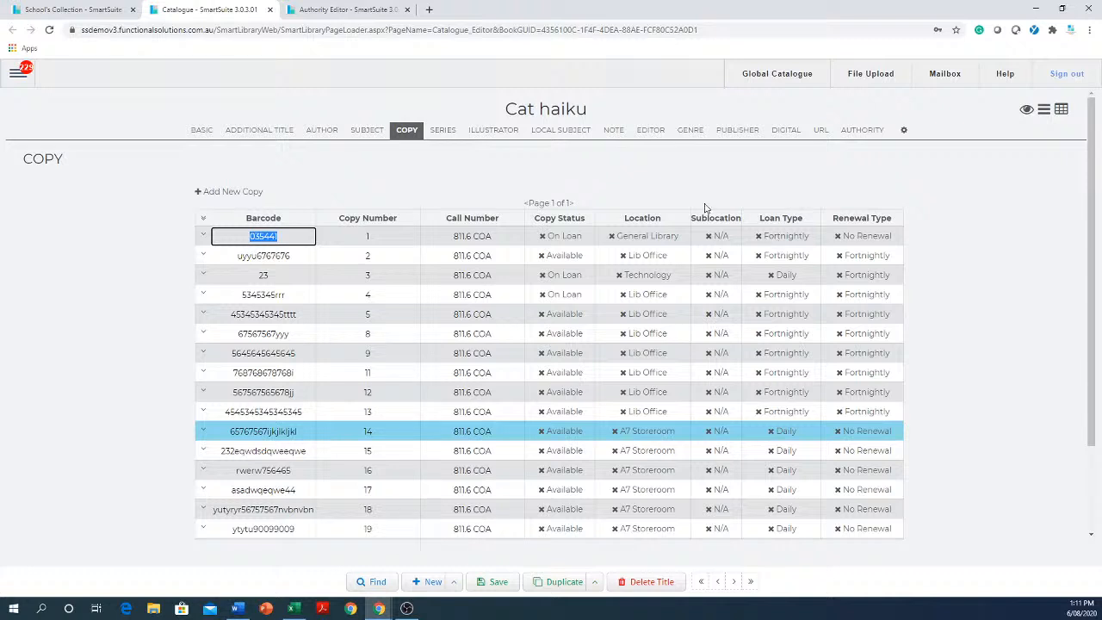
{"action": "left_click", "coordinate": [365, 12]}
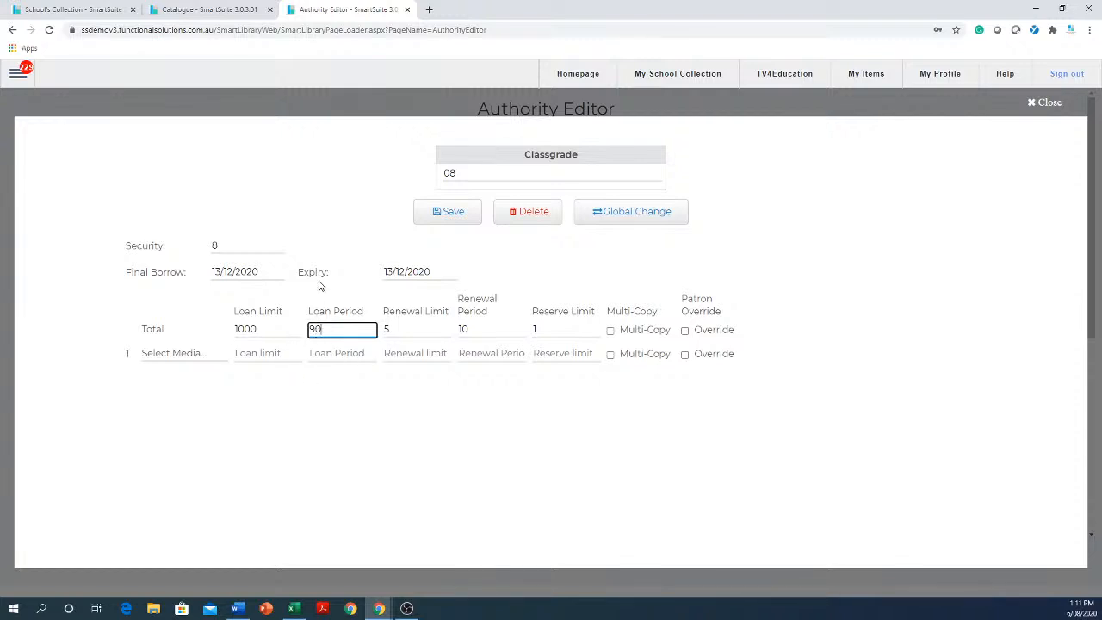
{"action": "left_click", "coordinate": [207, 12]}
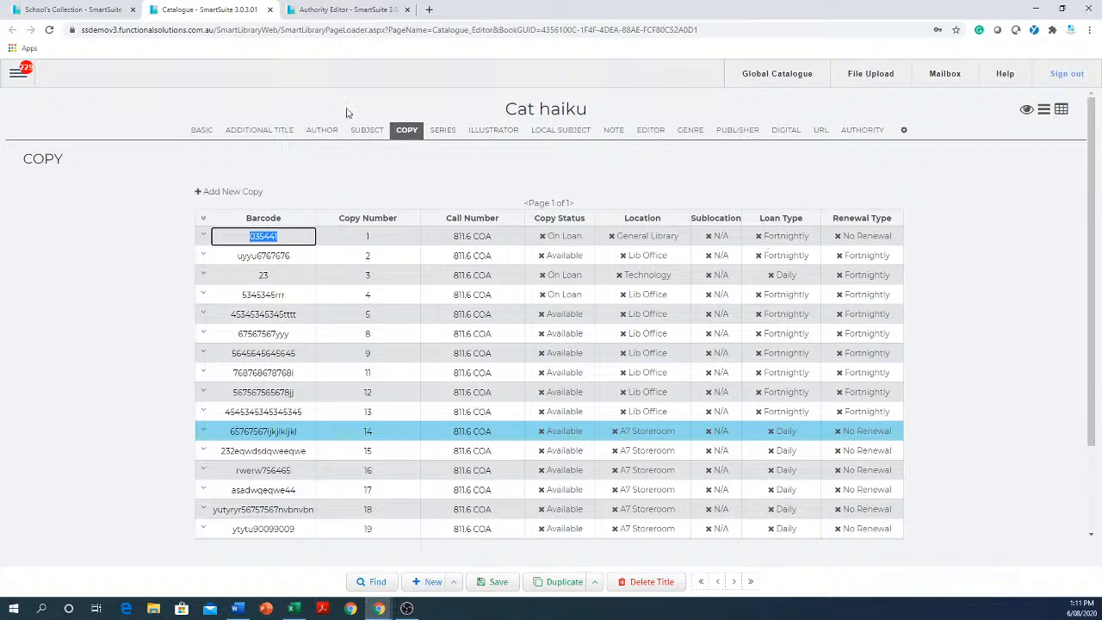
Enable Patron Override for classgrade 08's total limits, and review the loan types it overrides on Cat haiku's copies.
{"action": "left_click", "coordinate": [350, 10]}
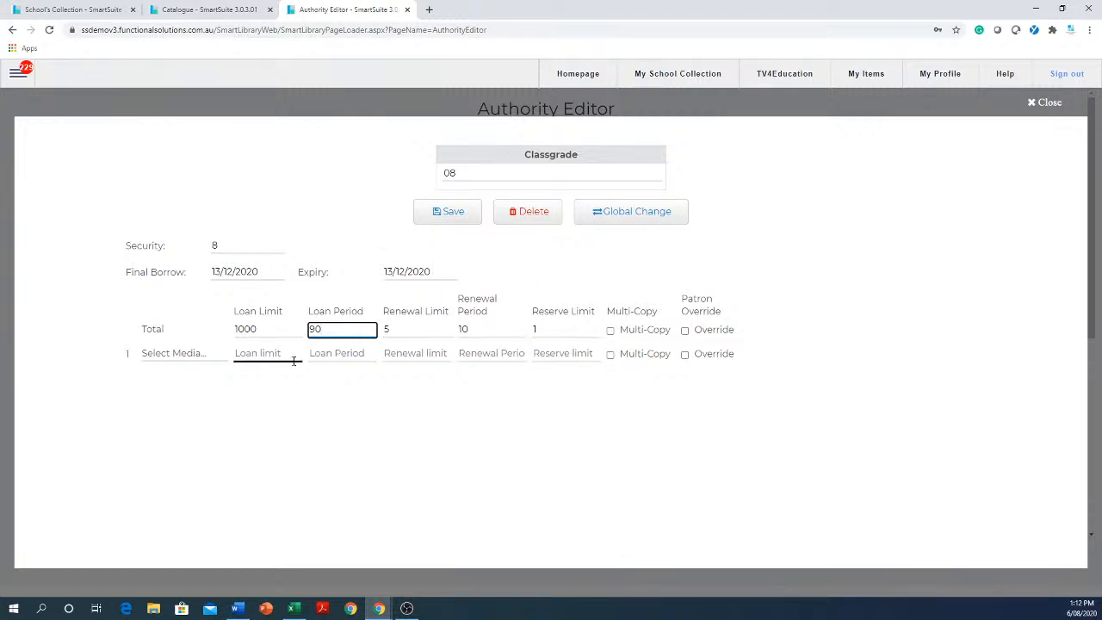
{"action": "left_click", "coordinate": [686, 331]}
{"action": "left_click", "coordinate": [343, 324]}
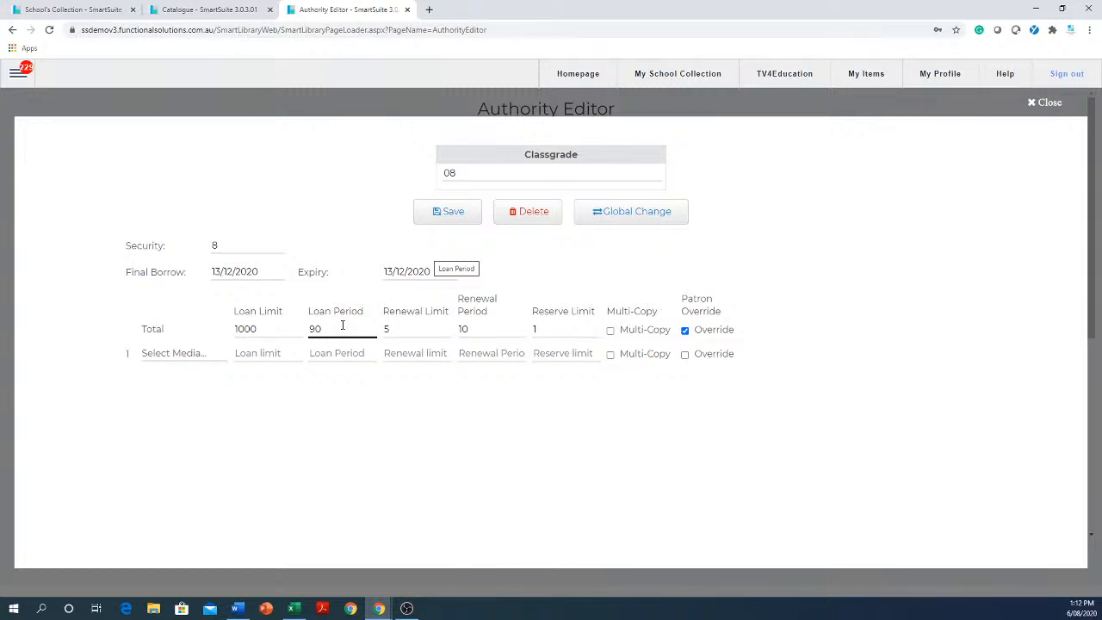
{"action": "left_click", "coordinate": [240, 12]}
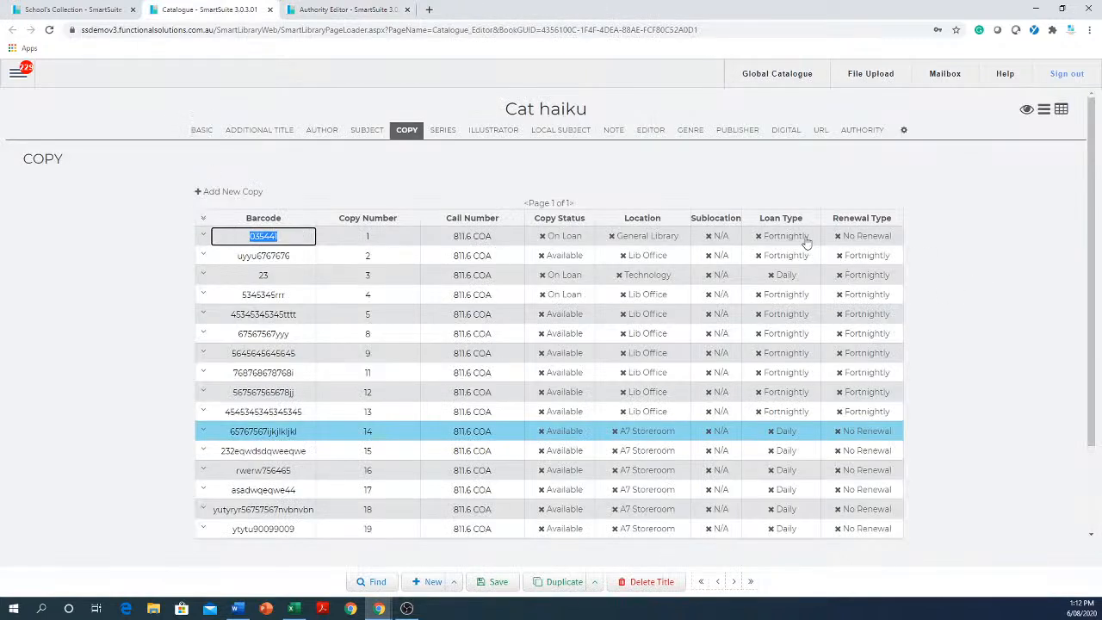
Set classgrade 08's total loan period to 365.
{"action": "left_click", "coordinate": [327, 15]}
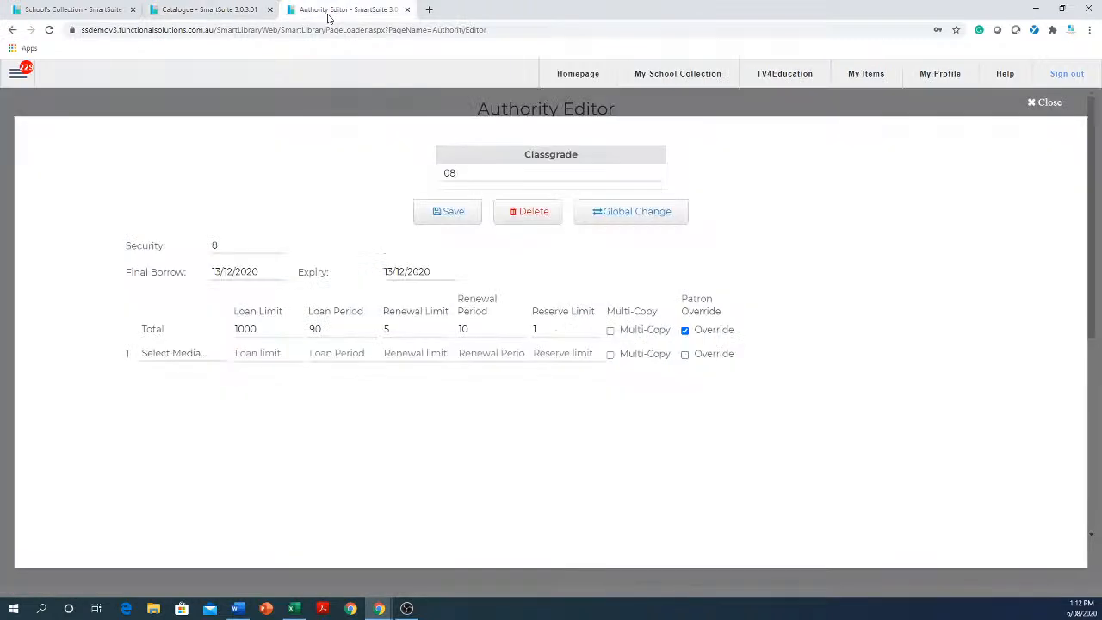
{"action": "left_click", "coordinate": [341, 331]}
{"action": "left_click", "coordinate": [340, 329]}
{"action": "left_click_drag", "start_coordinate": [339, 329], "coordinate": [302, 329]}
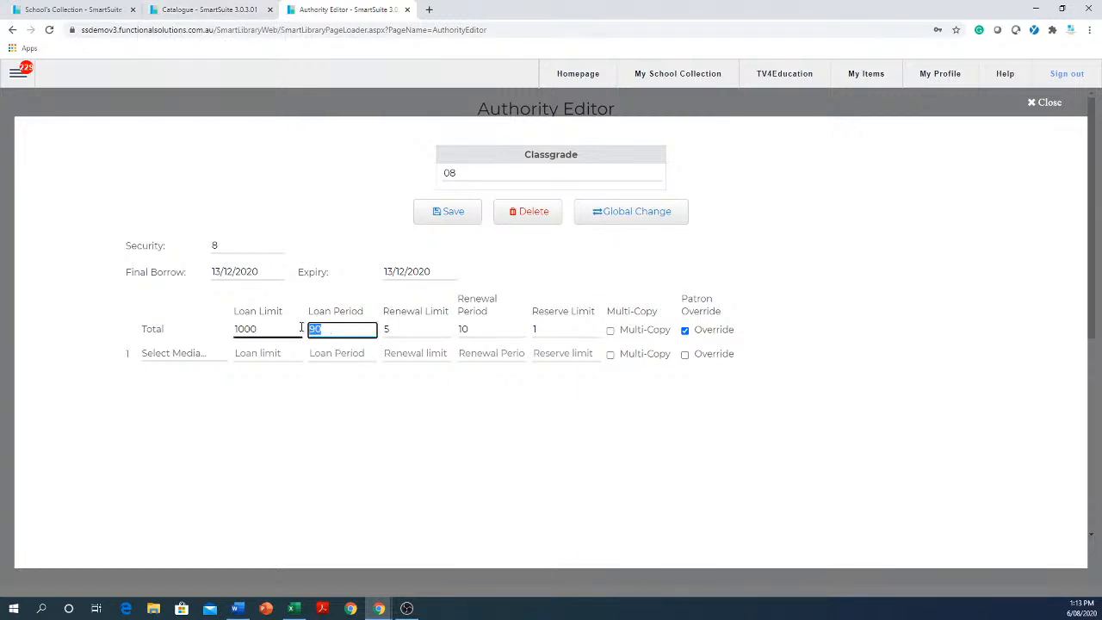
{"action": "type", "text": "365"}
Compare classgrade 08's 365-day total loan period with the loan types of Cat haiku's copies.
{"action": "left_click", "coordinate": [200, 11]}
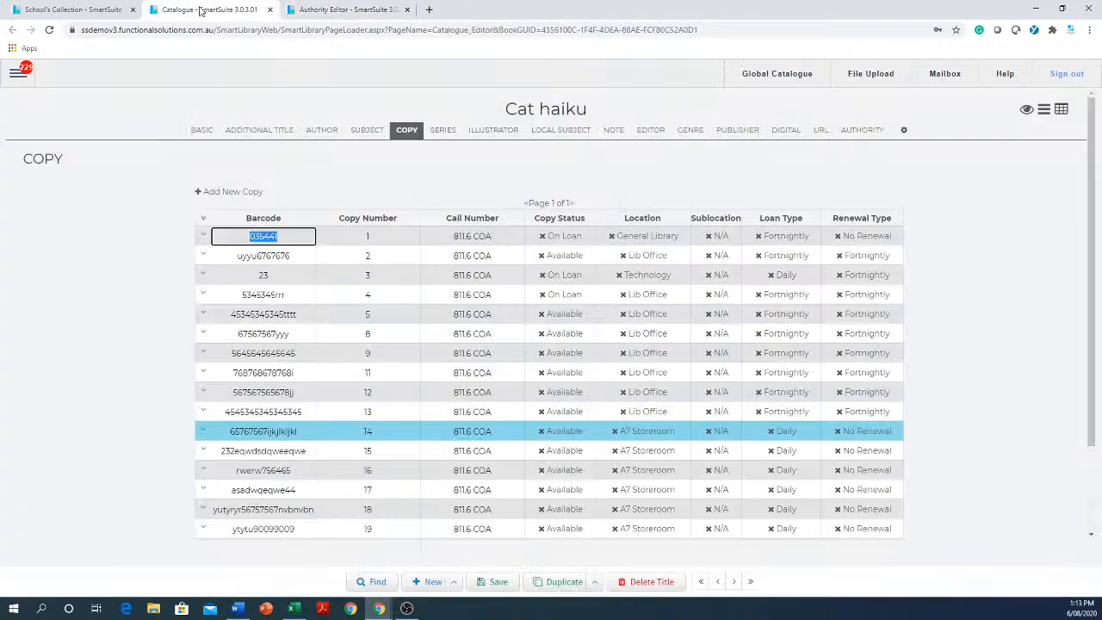
{"action": "left_click", "coordinate": [315, 14]}
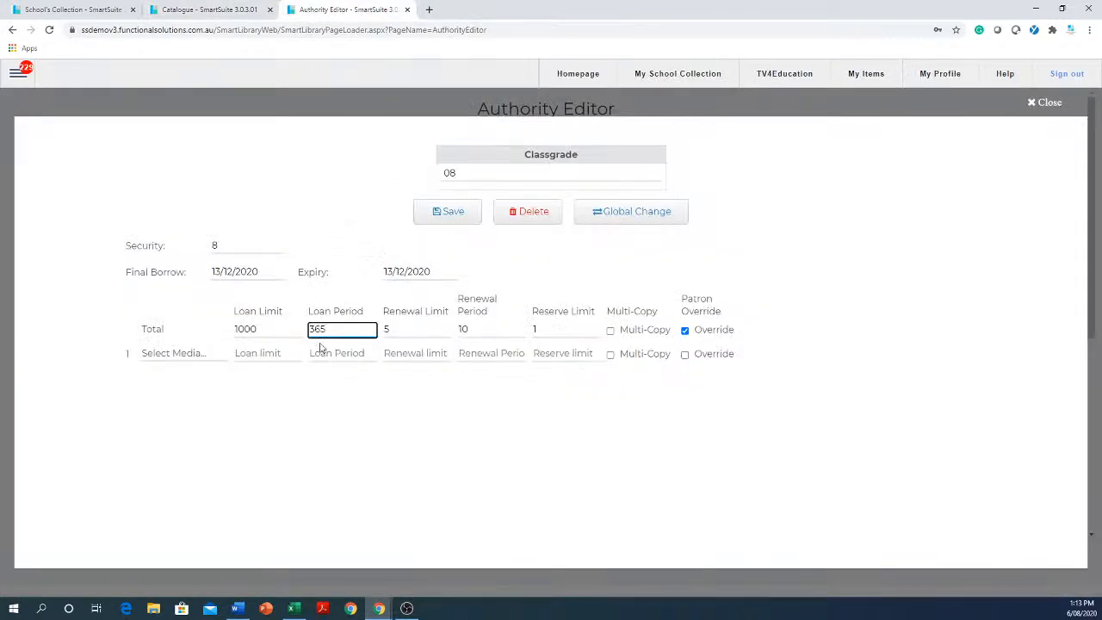
{"action": "left_click_drag", "start_coordinate": [337, 329], "coordinate": [305, 329]}
{"action": "left_click", "coordinate": [222, 10]}
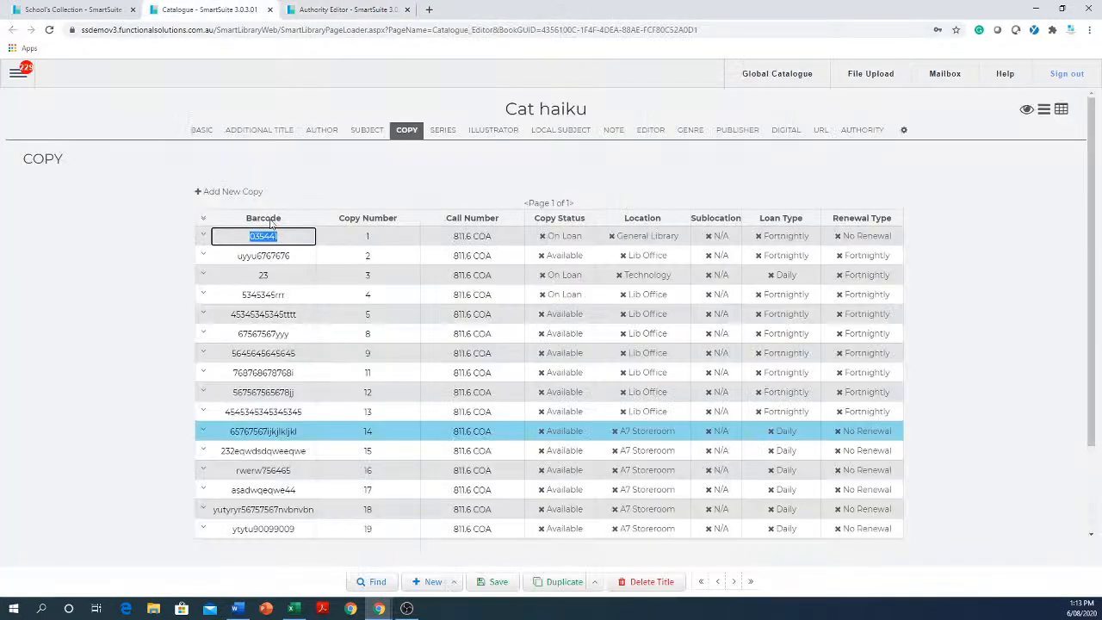
Go to the next title, Catch me when I fall, and set the loan type of its existing copy to Daily.
{"action": "scroll", "coordinate": [837, 358], "scroll_direction": "down", "scroll_amount": 3}
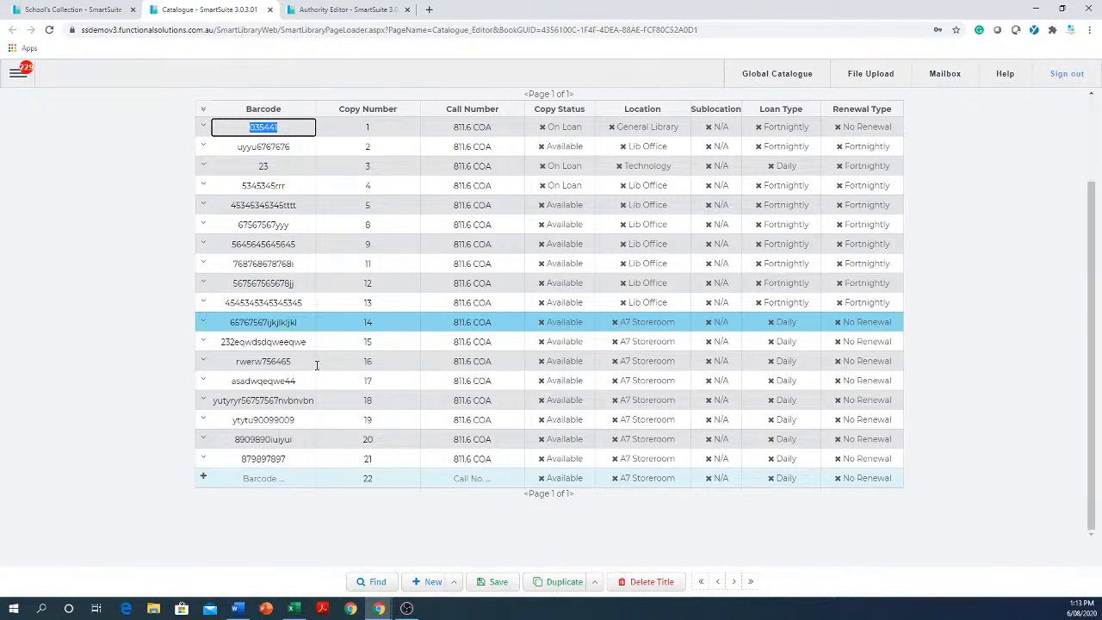
{"action": "left_click", "coordinate": [732, 583]}
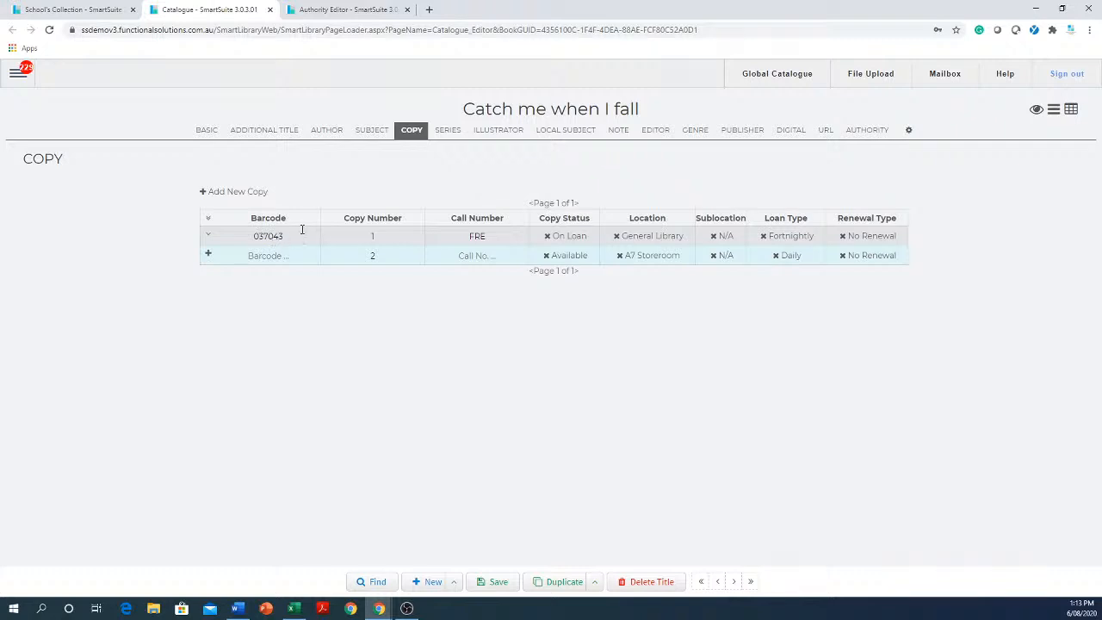
{"action": "left_click", "coordinate": [784, 238]}
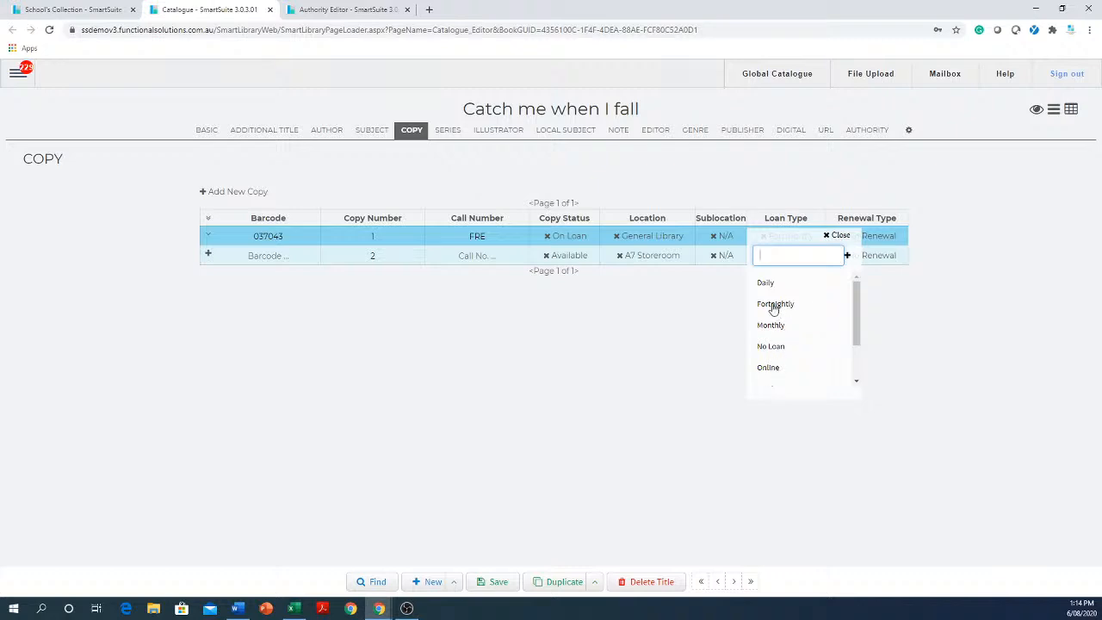
{"action": "left_click", "coordinate": [766, 285]}
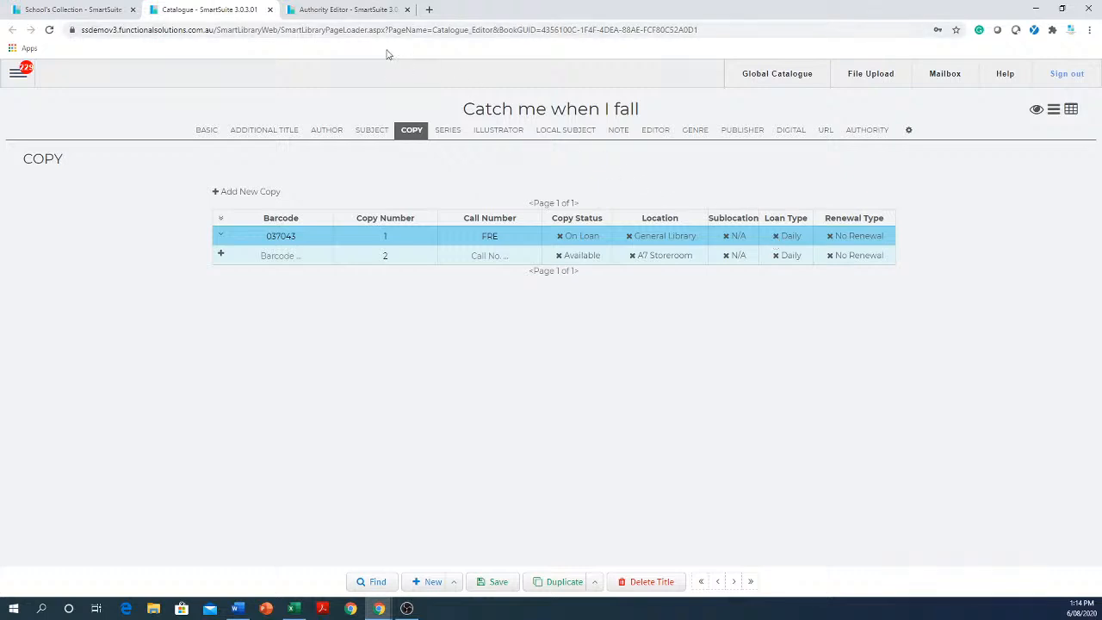
Compare classgrade 08's 365-day total loan period and Patron Override with the Daily loan type of Catch me when I fall.
{"action": "left_click", "coordinate": [376, 7]}
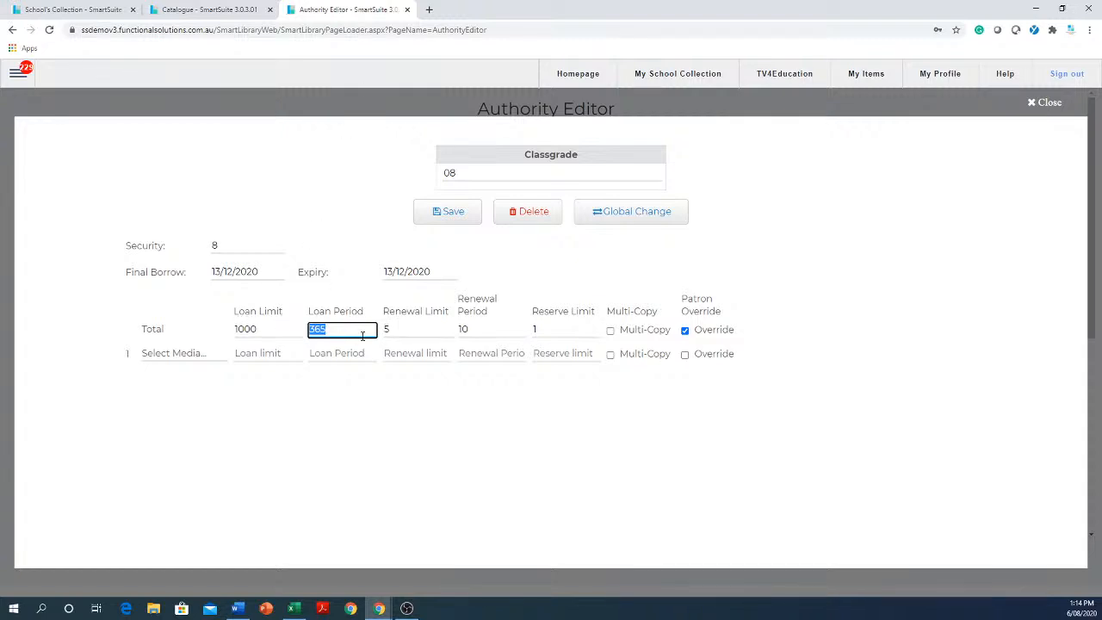
{"action": "left_click", "coordinate": [362, 336]}
{"action": "left_click", "coordinate": [219, 10]}
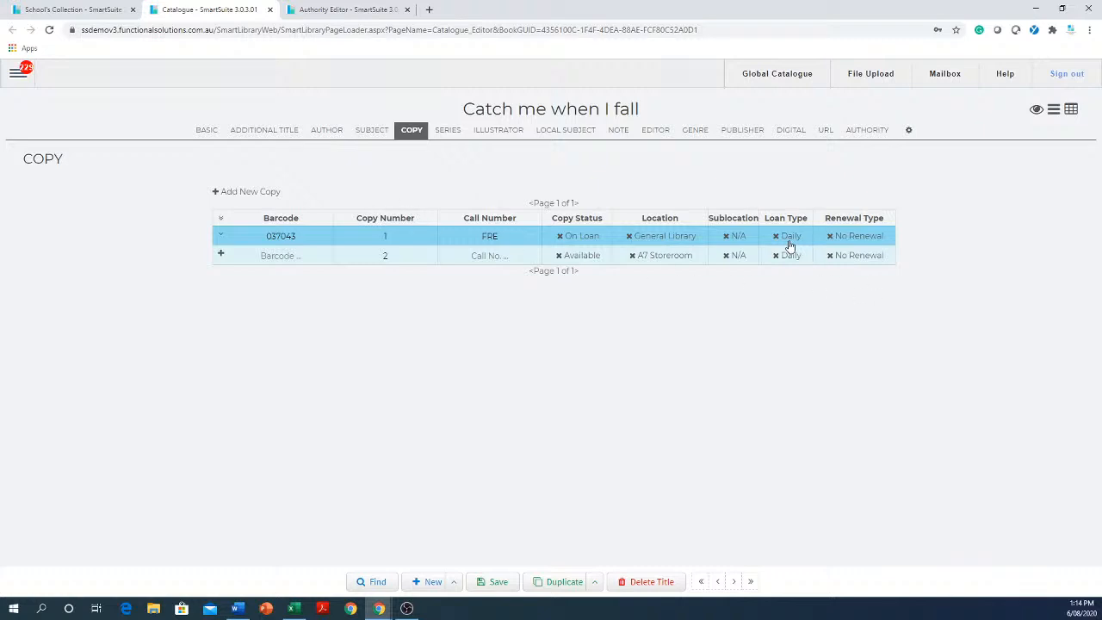
{"action": "left_click", "coordinate": [352, 15]}
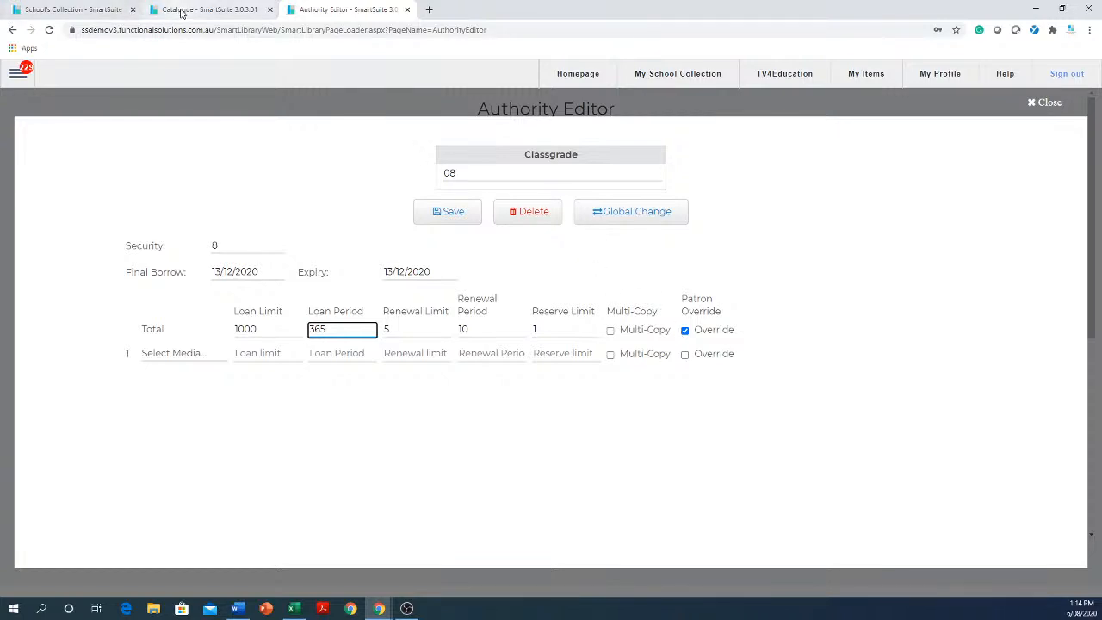
{"action": "left_click", "coordinate": [181, 11]}
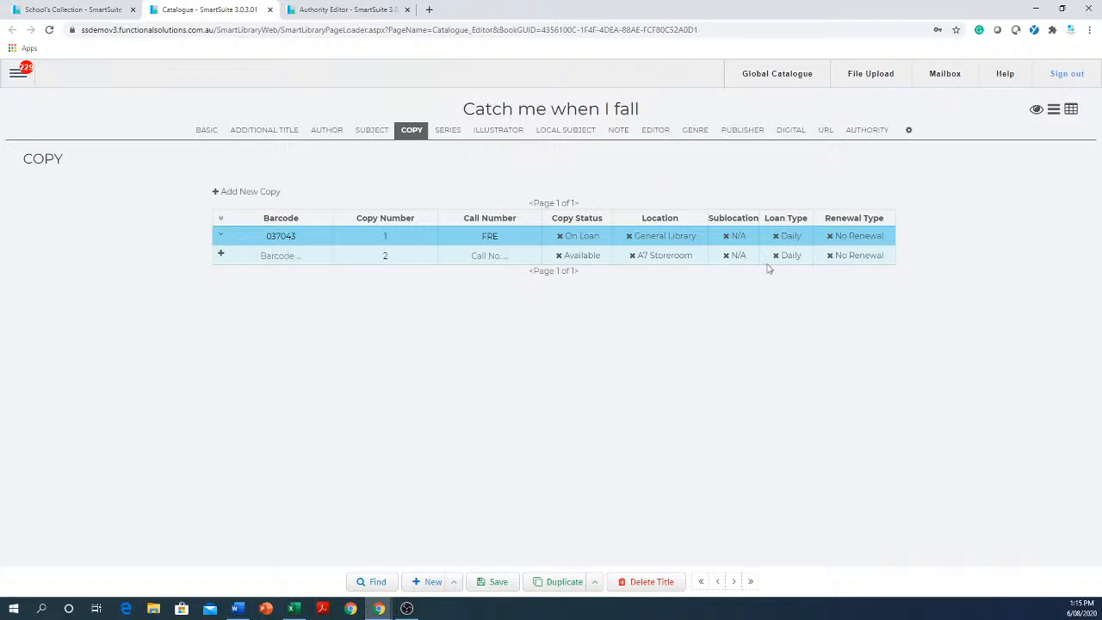
Enable Override in the details of Catch me when I fall's existing copy, and compare it with classgrade 08's Patron Override.
{"action": "left_click", "coordinate": [221, 236]}
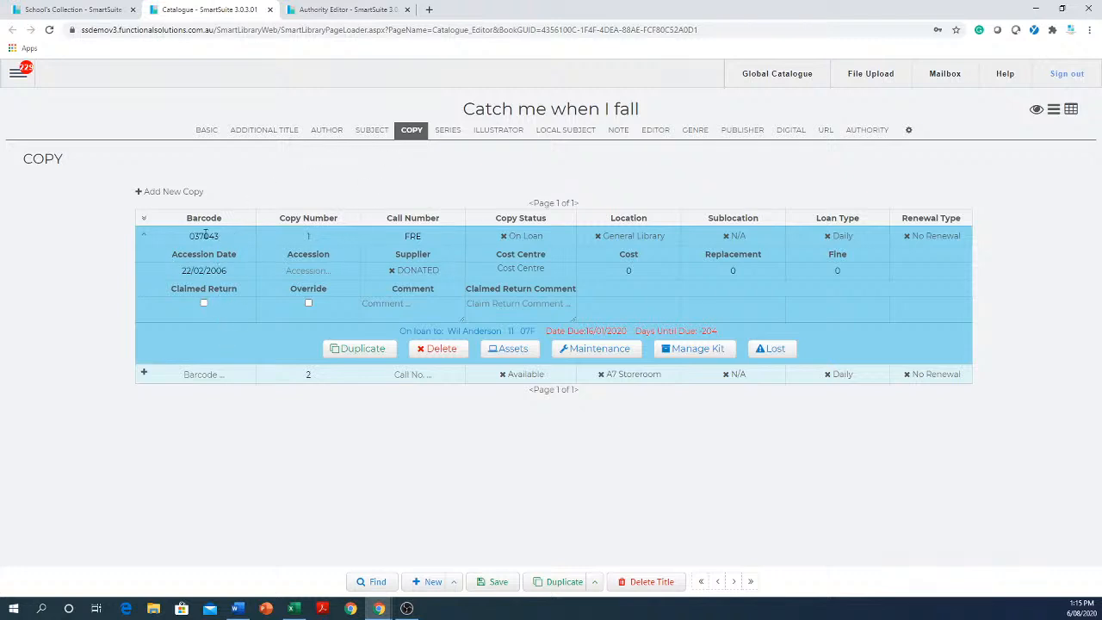
{"action": "left_click", "coordinate": [171, 236]}
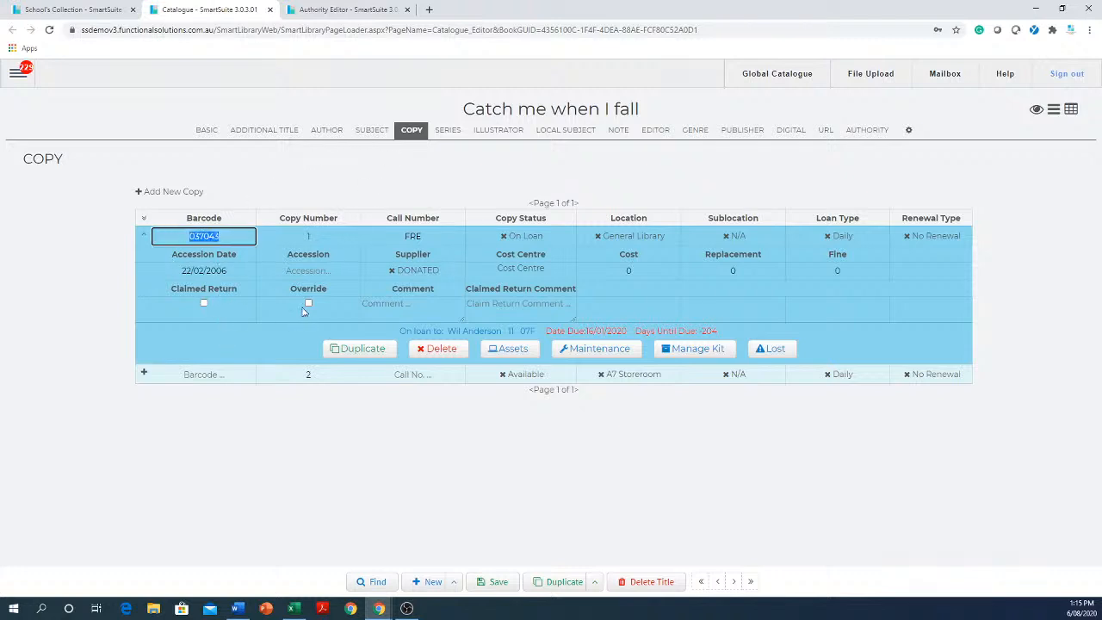
{"action": "left_click", "coordinate": [308, 303]}
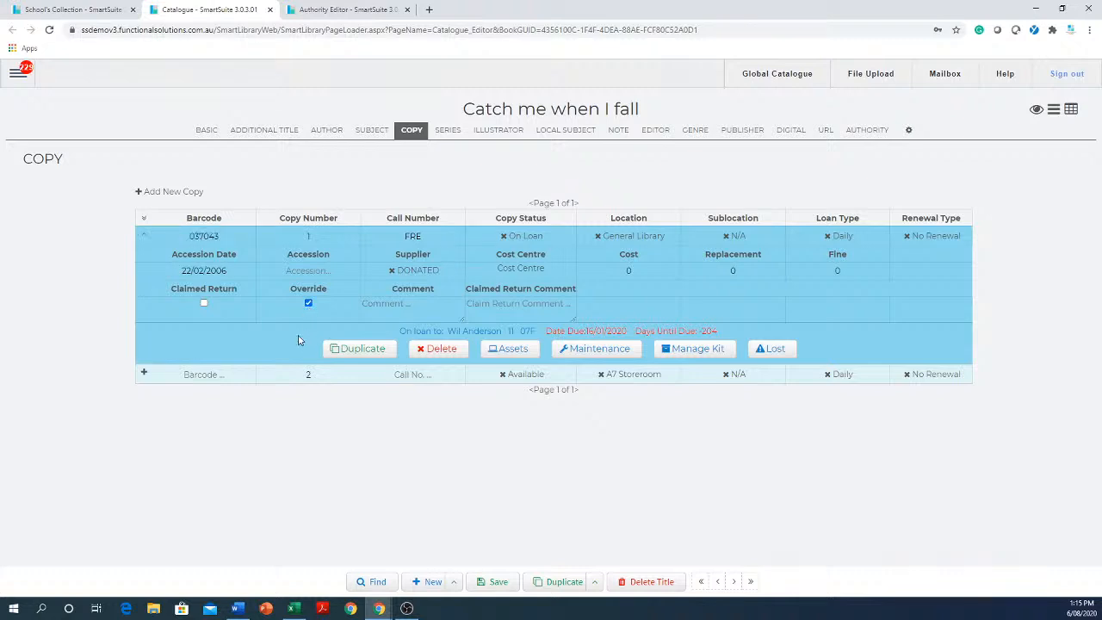
{"action": "left_click", "coordinate": [365, 12]}
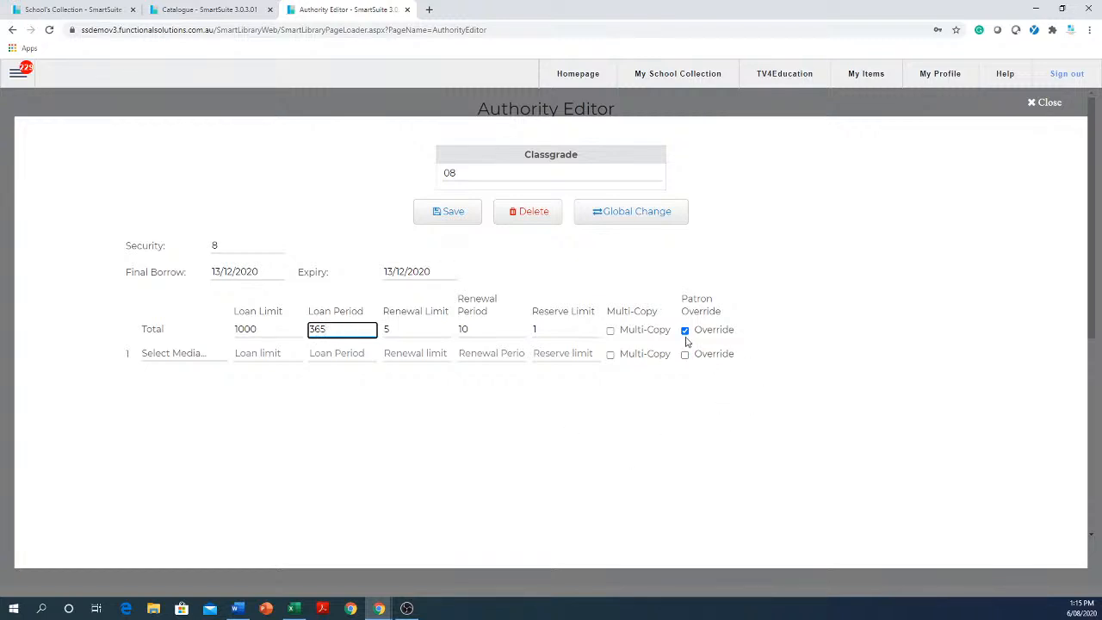
{"action": "left_click", "coordinate": [208, 12]}
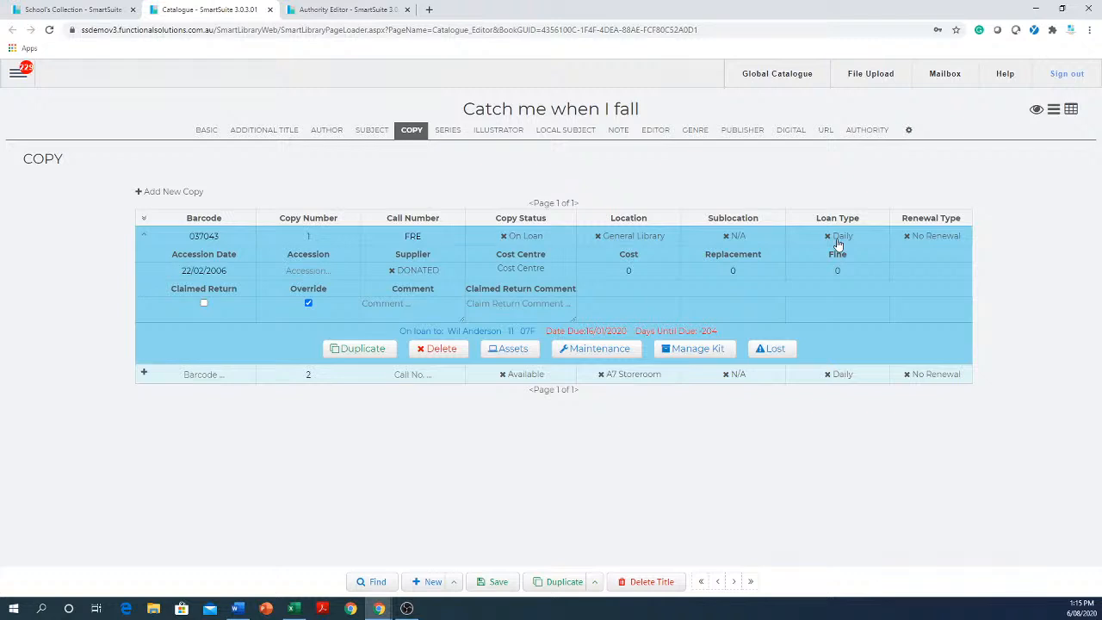
Disable Patron Override for classgrade 08's total limits.
{"action": "left_click", "coordinate": [349, 10]}
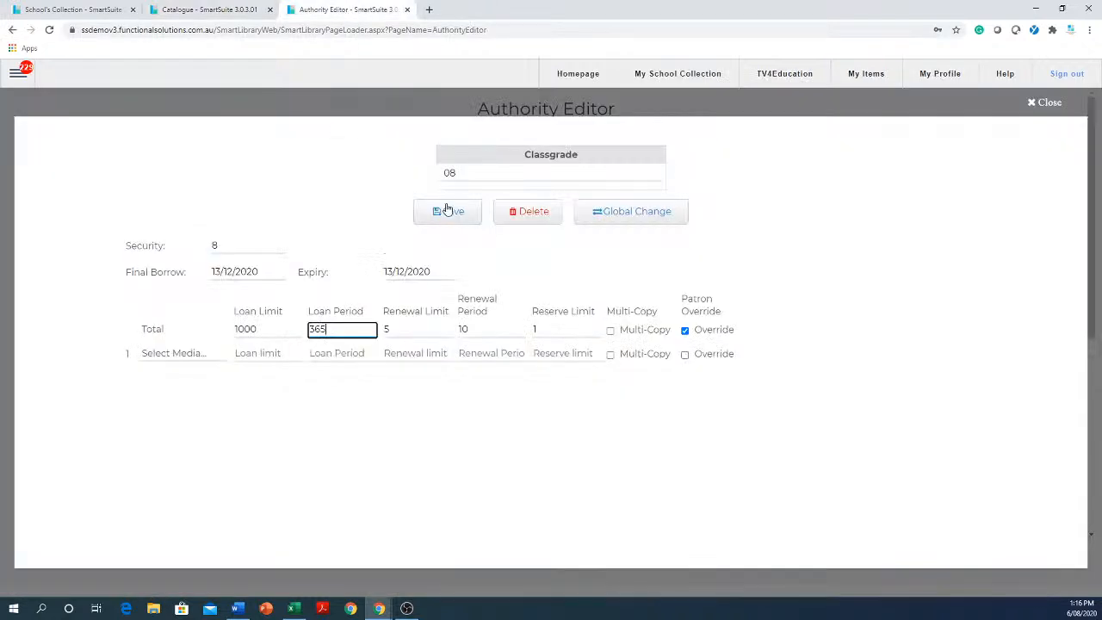
{"action": "left_click_drag", "start_coordinate": [359, 329], "coordinate": [310, 326]}
{"action": "left_click", "coordinate": [685, 331]}
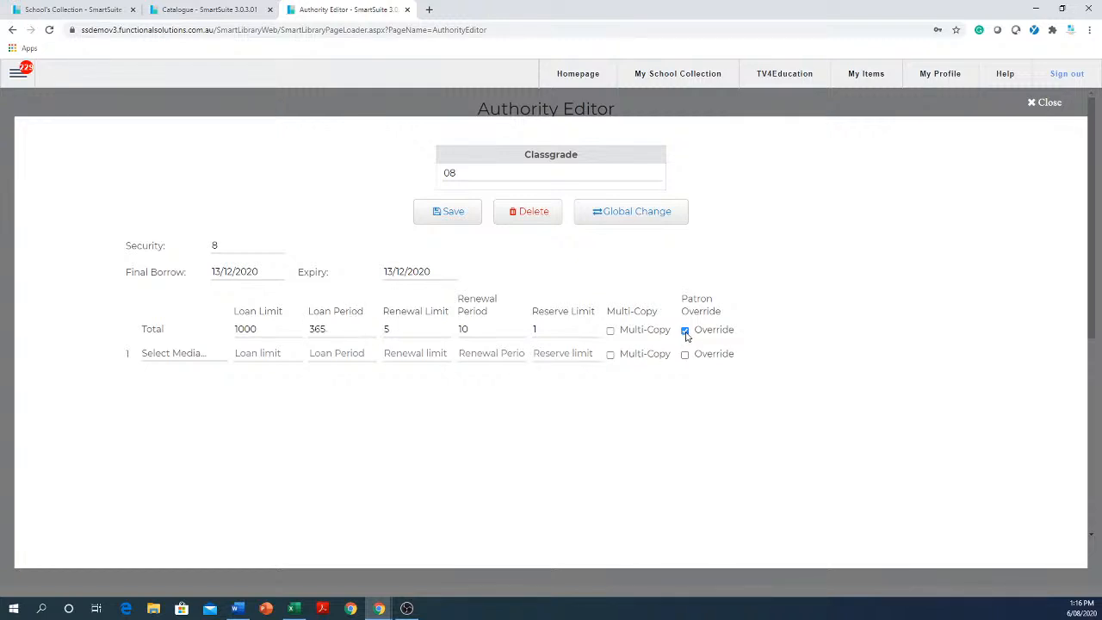
Collapse the copy's details and compare its Daily loan type with classgrade 08's 365-day loan period without Patron Override.
{"action": "left_click", "coordinate": [204, 11]}
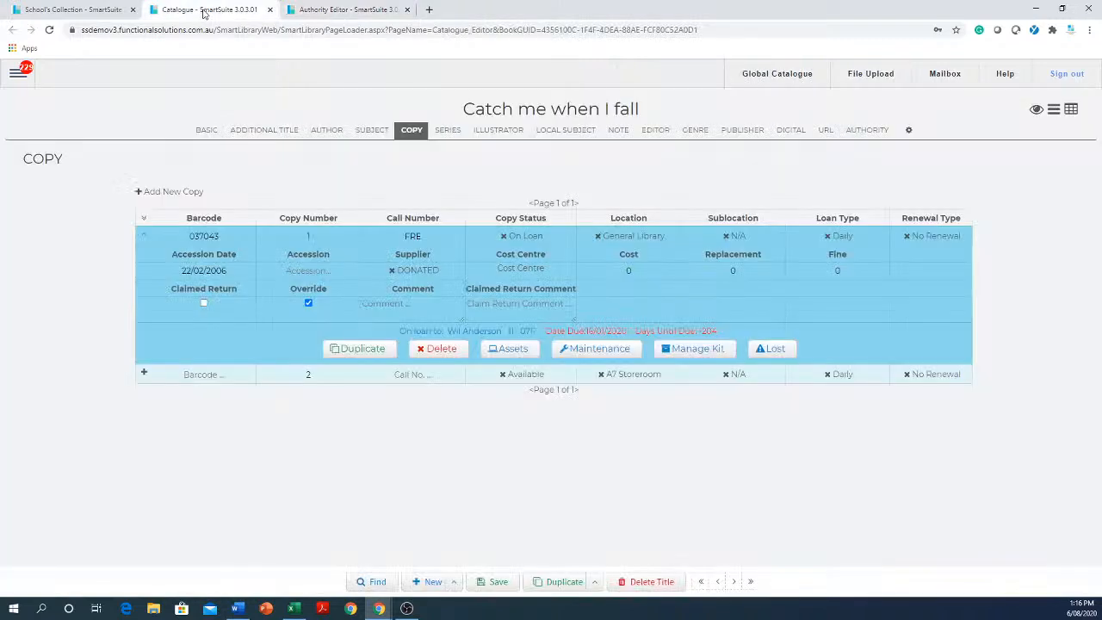
{"action": "left_click", "coordinate": [143, 237]}
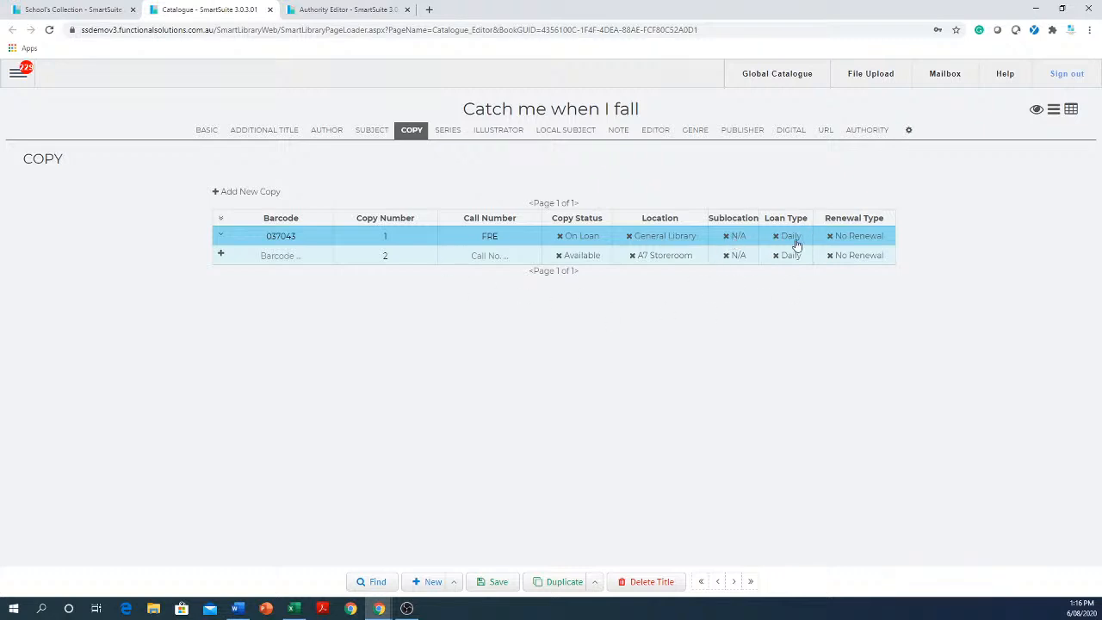
{"action": "left_click", "coordinate": [322, 9]}
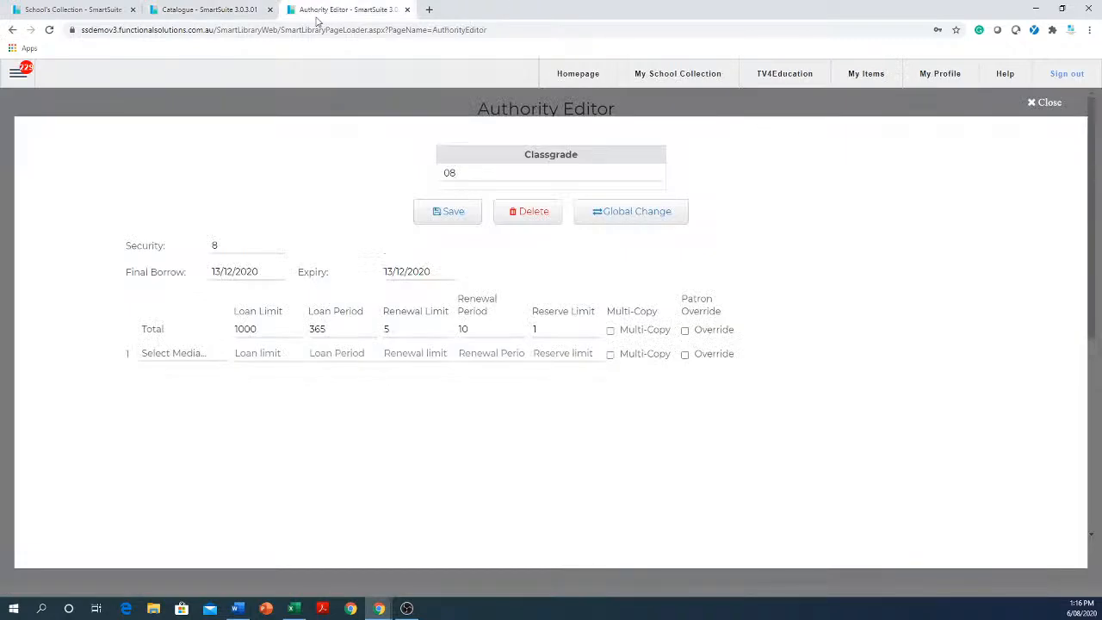
{"action": "left_click", "coordinate": [339, 329]}
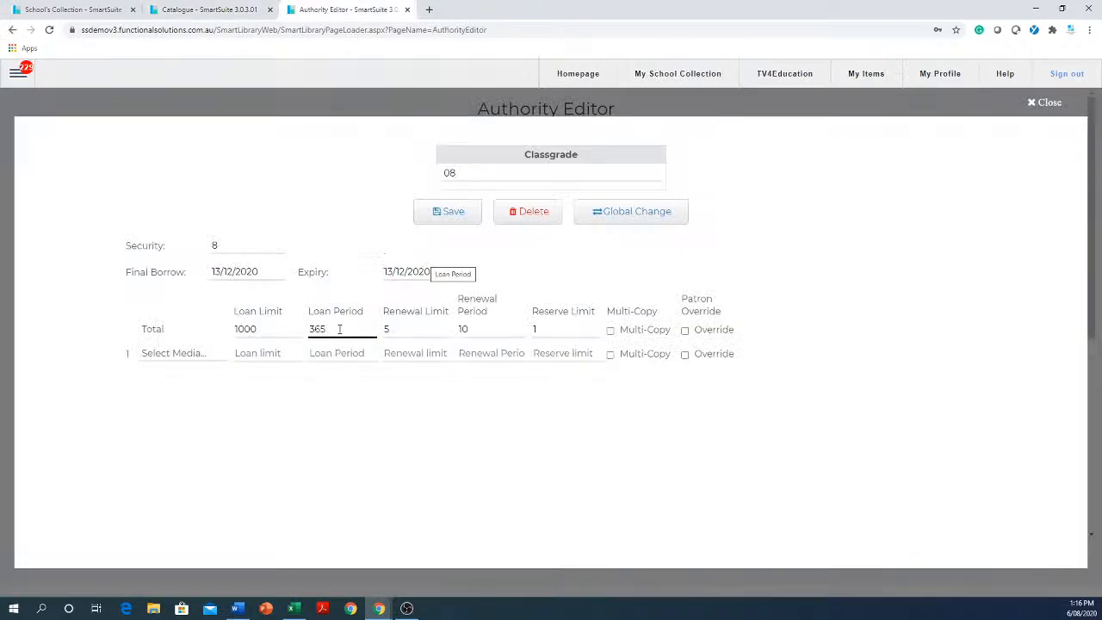
Set the loan type of Catch me when I fall's existing copy to Fortnightly.
{"action": "left_click", "coordinate": [224, 11]}
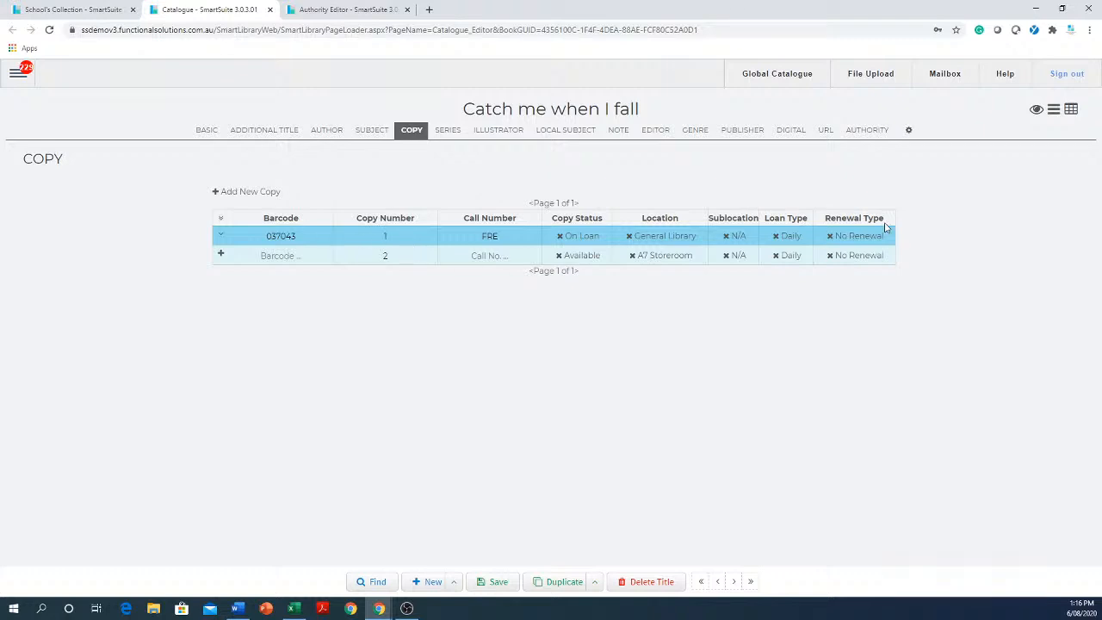
{"action": "left_click", "coordinate": [798, 244]}
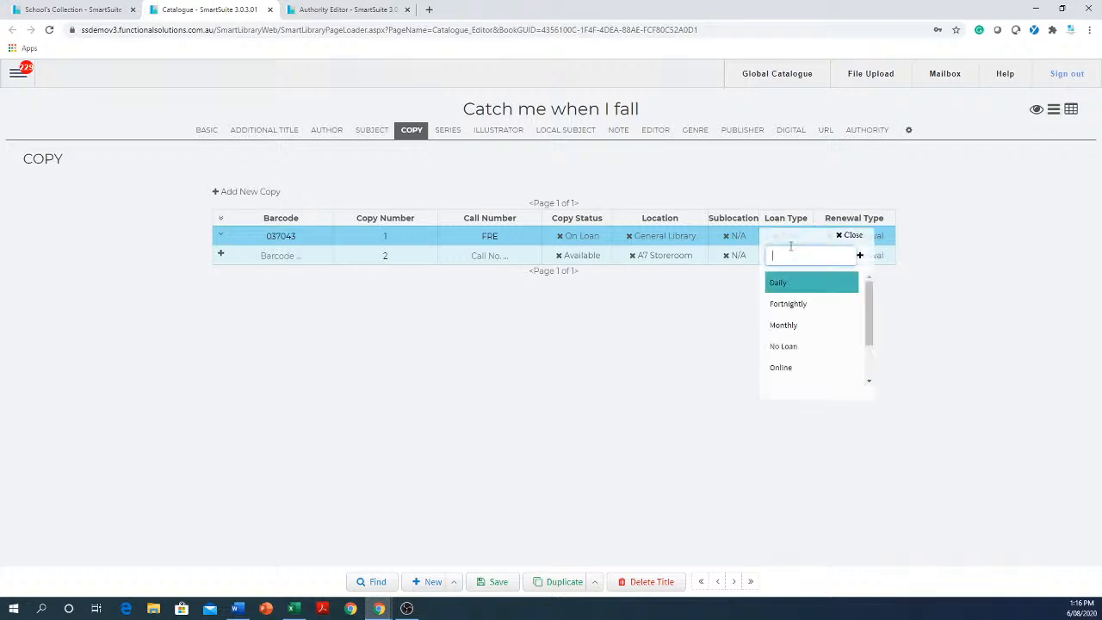
{"action": "left_click", "coordinate": [788, 306]}
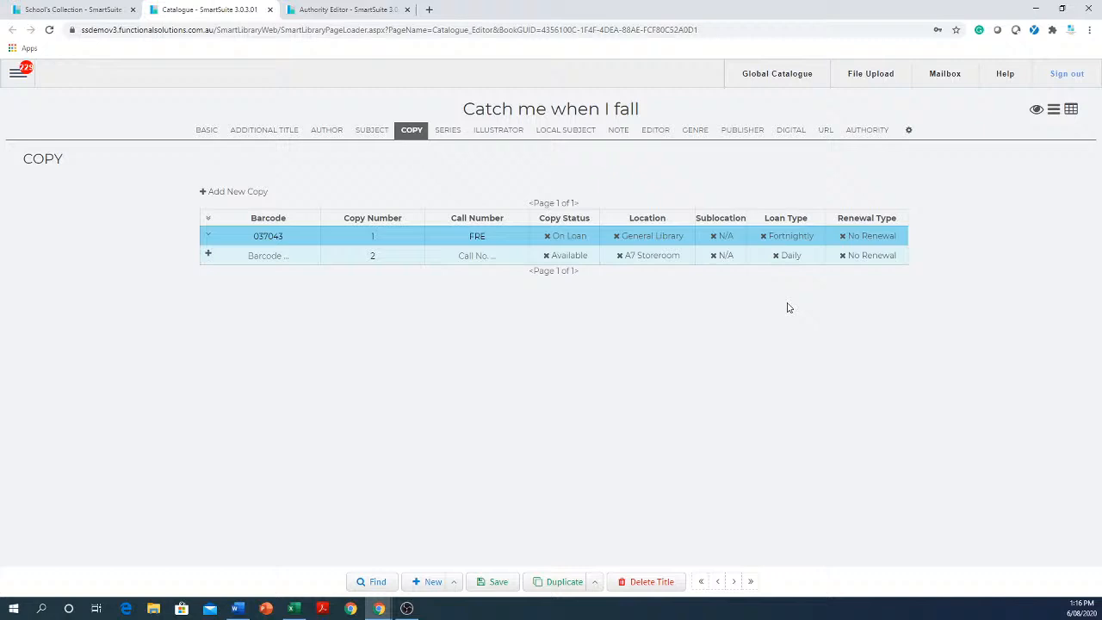
Set classgrade 08's total loan limit to 100 and its total loan period to 7.
{"action": "left_click", "coordinate": [350, 9]}
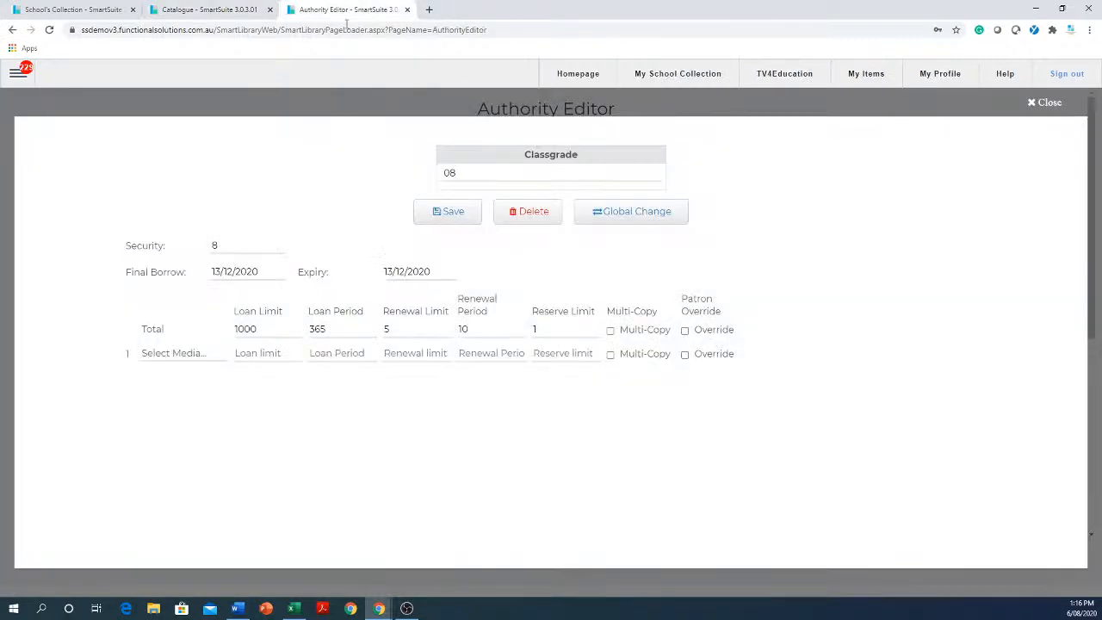
{"action": "left_click", "coordinate": [343, 330]}
{"action": "left_click_drag", "start_coordinate": [343, 330], "coordinate": [267, 329]}
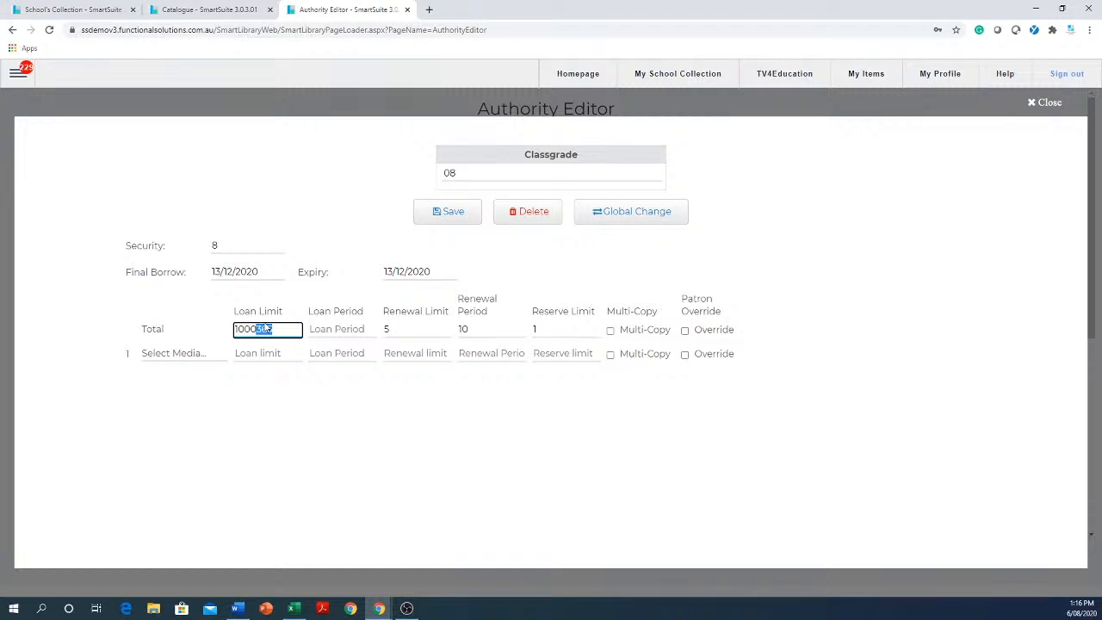
{"action": "type", "text": "7"}
{"action": "left_click_drag", "start_coordinate": [266, 331], "coordinate": [250, 330]}
{"action": "key", "text": "BackSpace"}
{"action": "left_click", "coordinate": [353, 329]}
{"action": "type", "text": "7"}
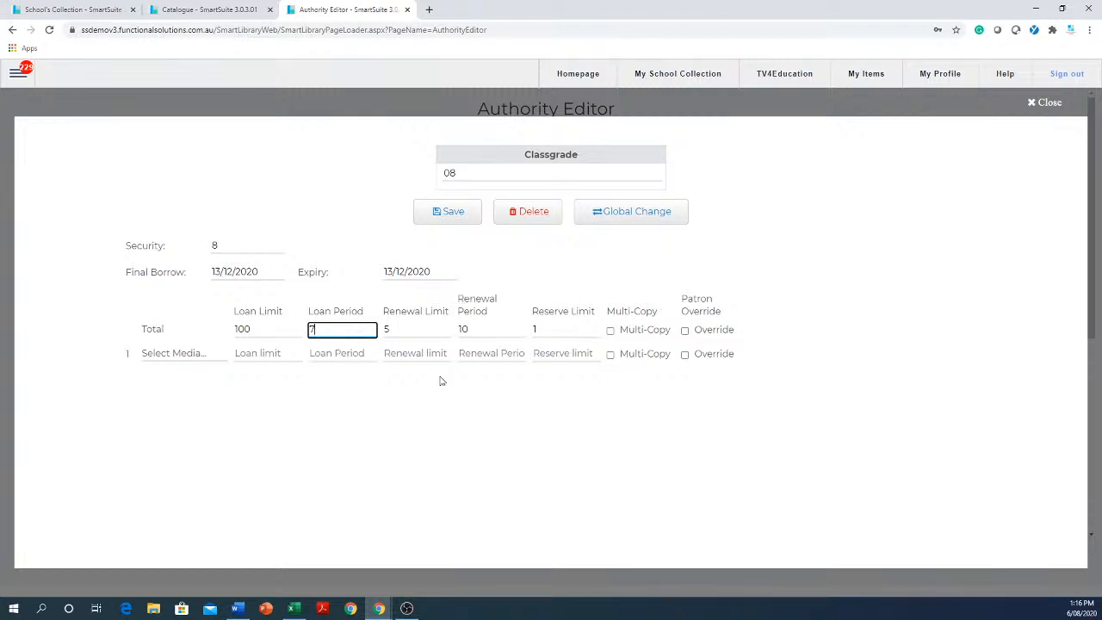
Compare the copy's Fortnightly loan type with classgrade 08's 7-day loan period, and set the copy's loan type to Daily.
{"action": "left_click", "coordinate": [195, 11]}
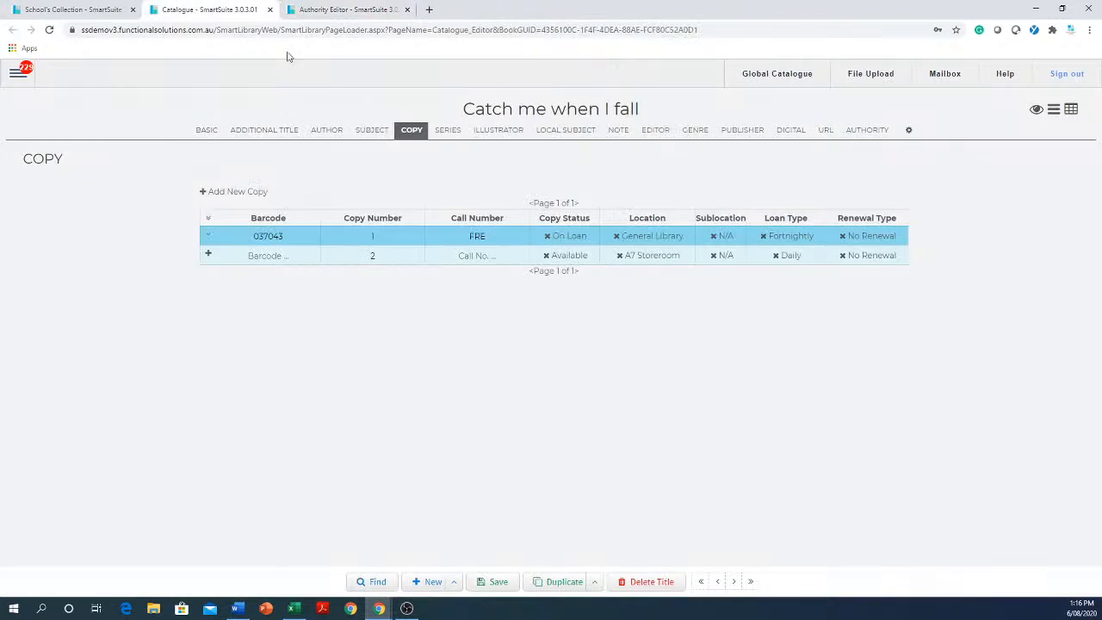
{"action": "left_click", "coordinate": [317, 12]}
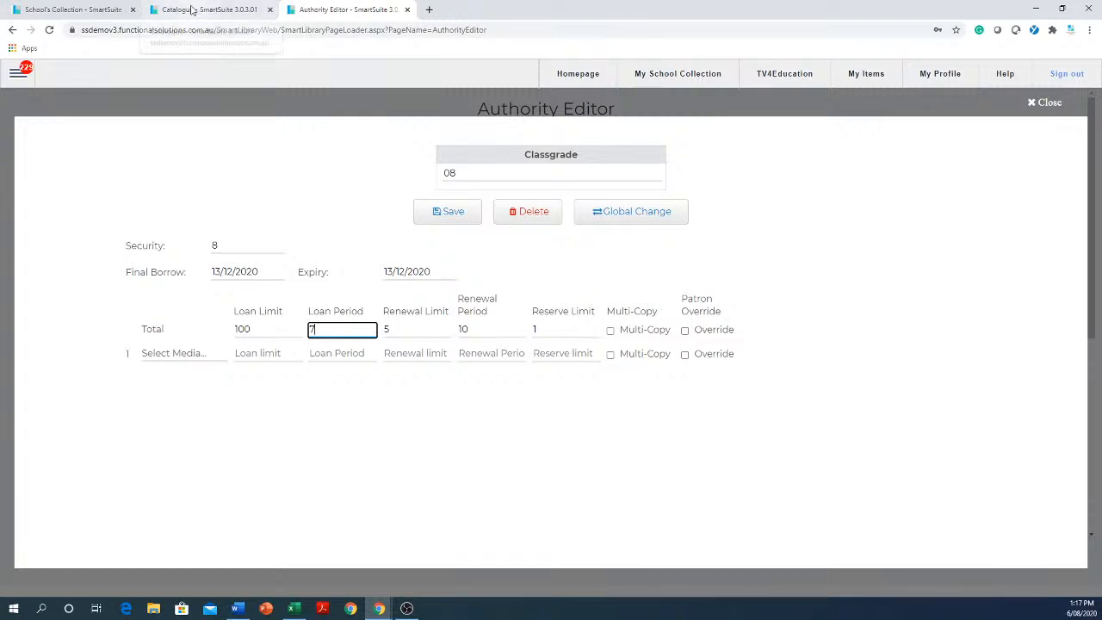
{"action": "left_click", "coordinate": [193, 11]}
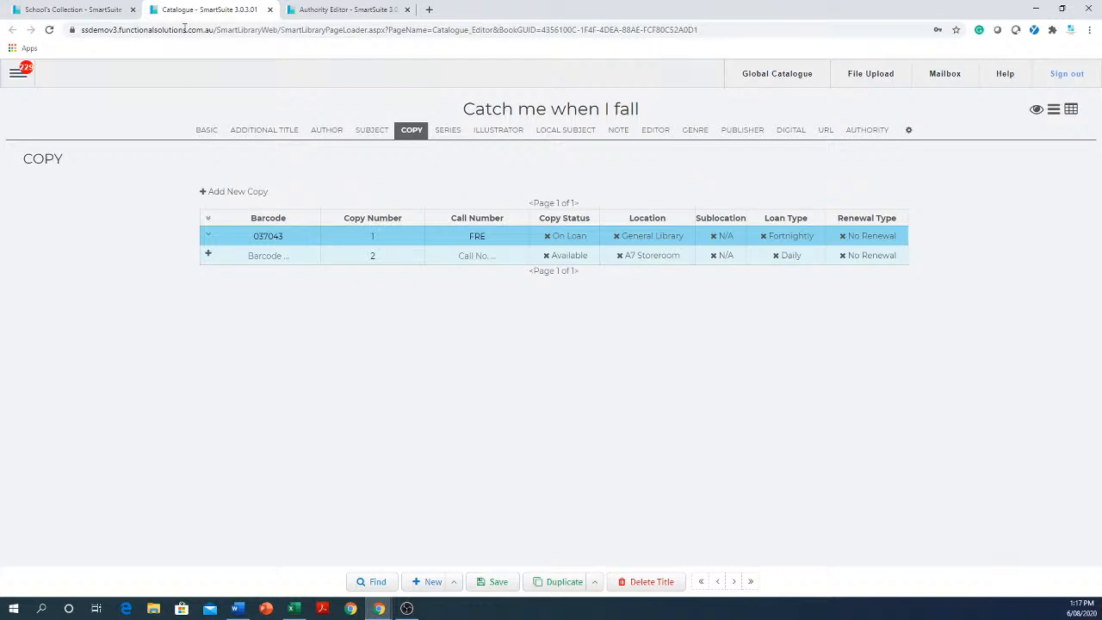
{"action": "left_click", "coordinate": [787, 237]}
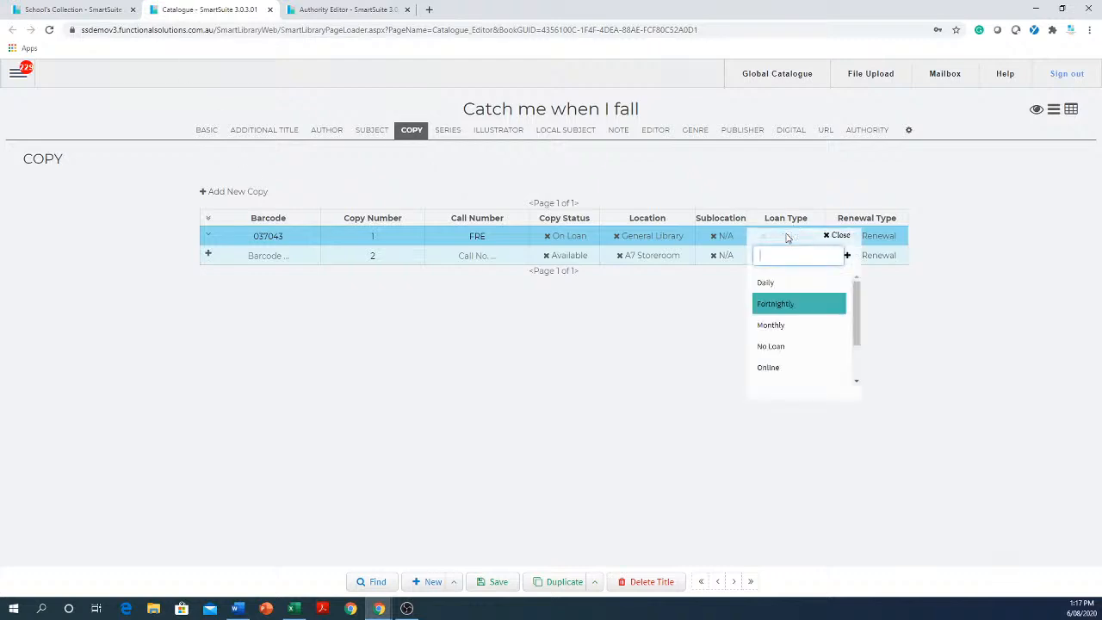
{"action": "left_click", "coordinate": [784, 285]}
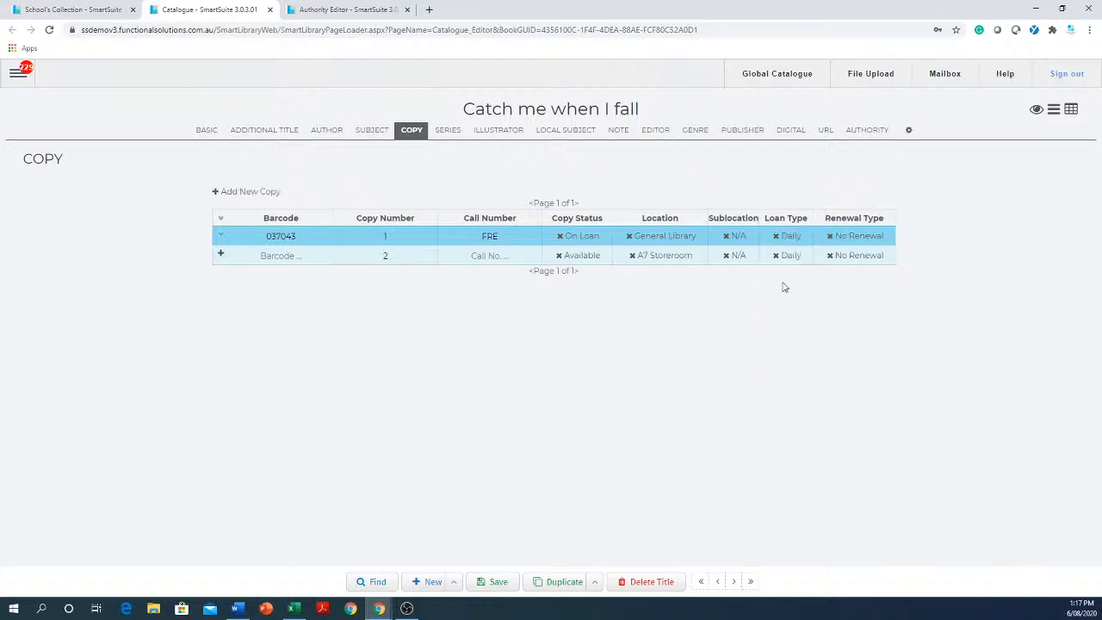
Set classgrade 08's total loan period to 90 and enable Patron Override for its total limits.
{"action": "left_click", "coordinate": [340, 9]}
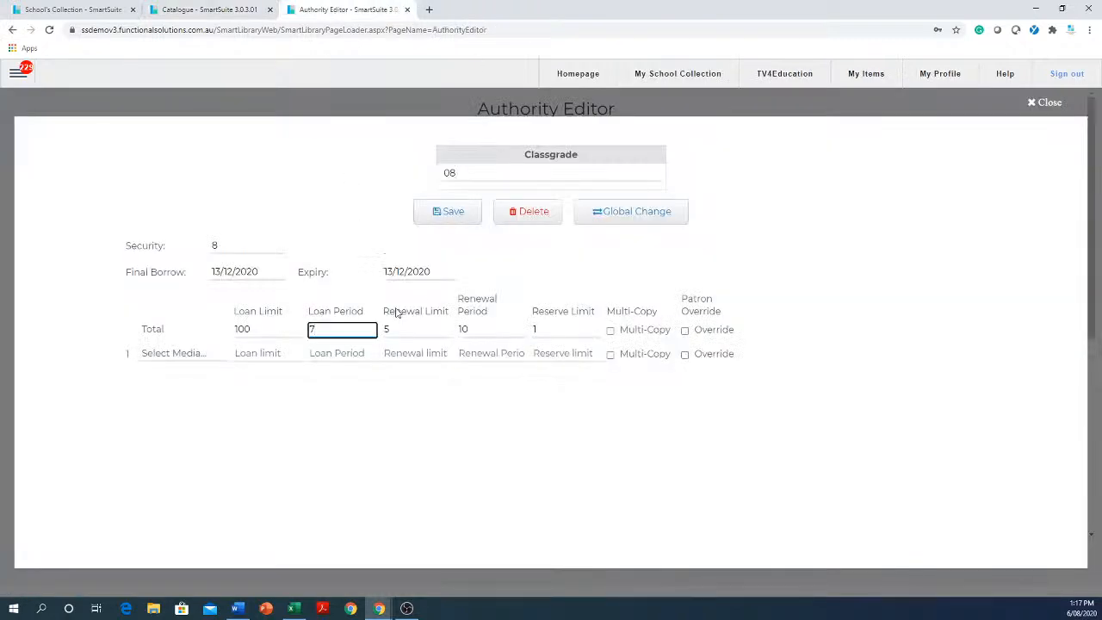
{"action": "double_click", "coordinate": [367, 329]}
{"action": "type", "text": "90"}
{"action": "left_click", "coordinate": [687, 335]}
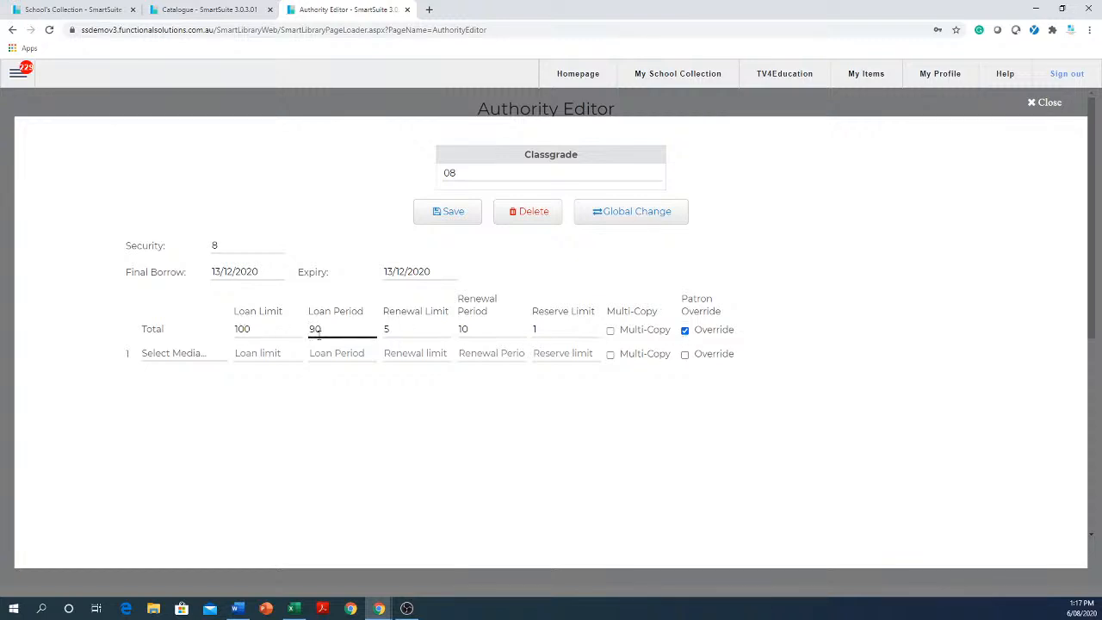
Compare the Daily loan type of Catch me when I fall's copy with classgrade 08's overriding 90-day loan period.
{"action": "left_click", "coordinate": [198, 14]}
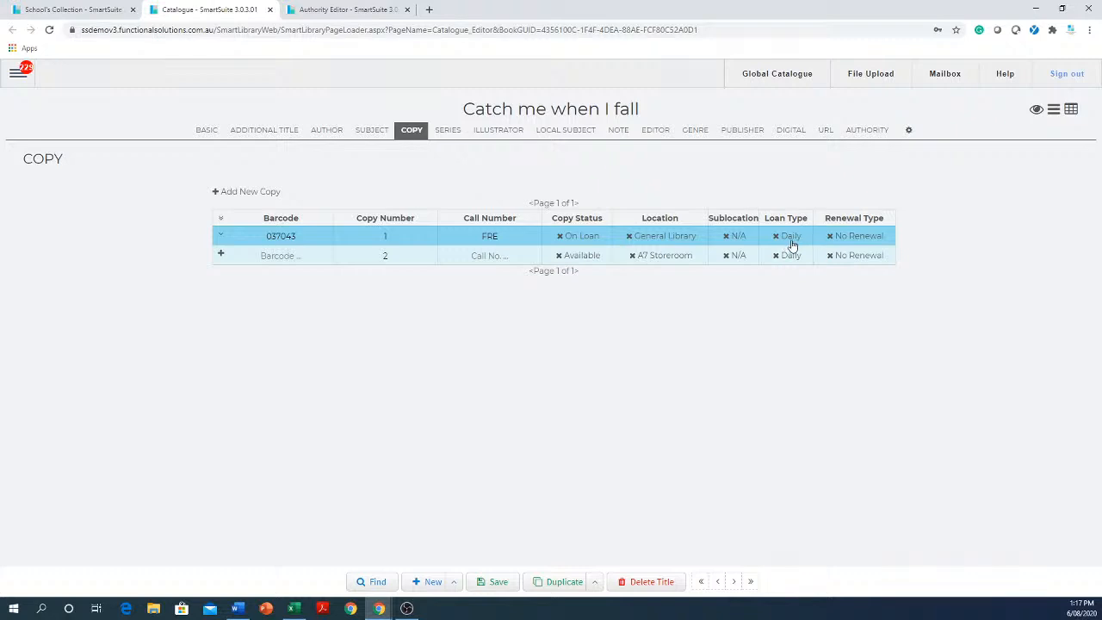
{"action": "left_click", "coordinate": [329, 12]}
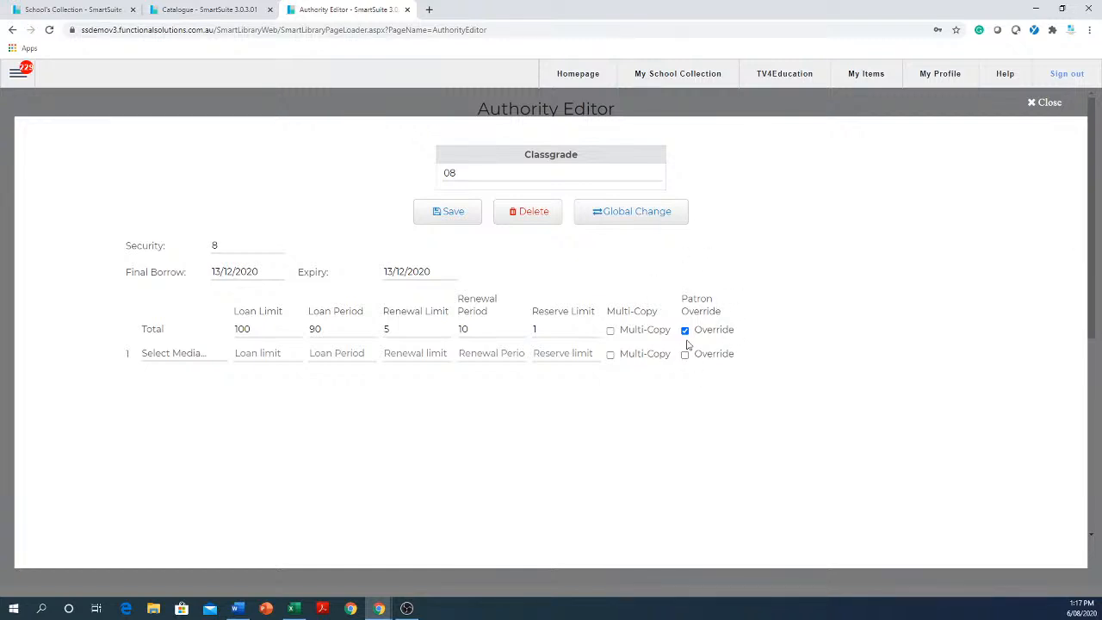
{"action": "double_click", "coordinate": [314, 330]}
Compare the Override setting of Catch me when I fall's copy 1 with classgrade 08's Patron Override and loan period.
{"action": "left_click", "coordinate": [214, 11]}
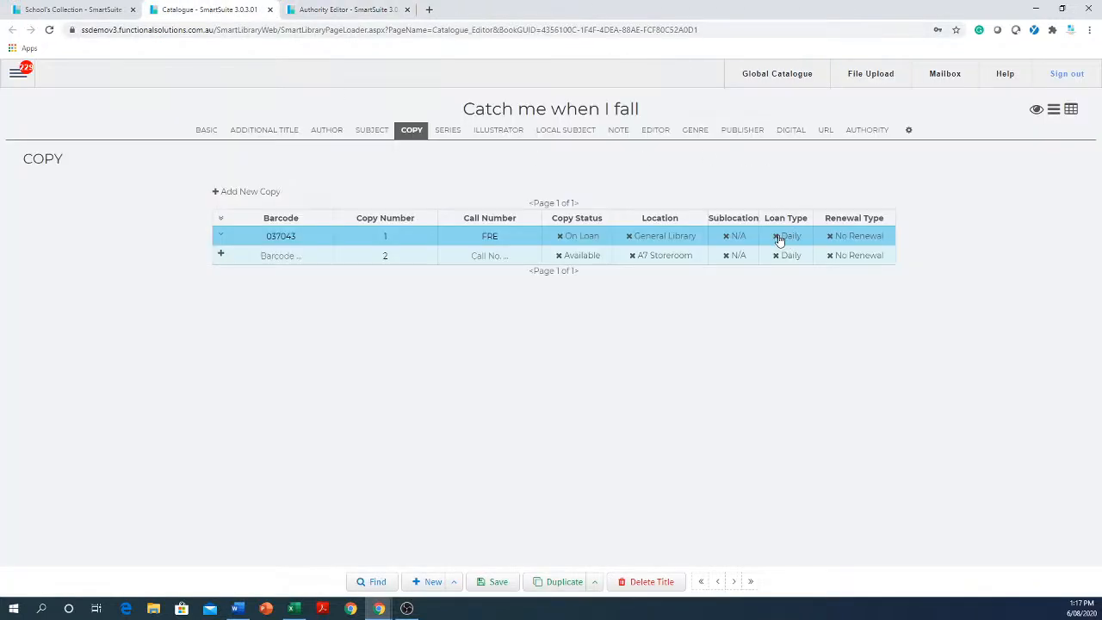
{"action": "left_click", "coordinate": [222, 237]}
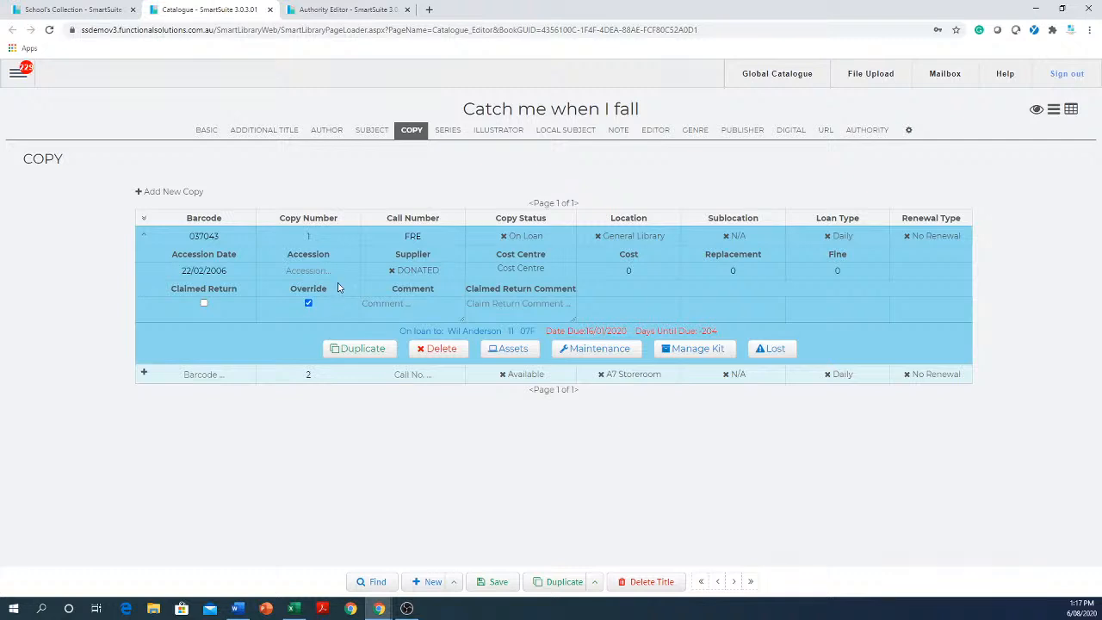
{"action": "left_click", "coordinate": [324, 10]}
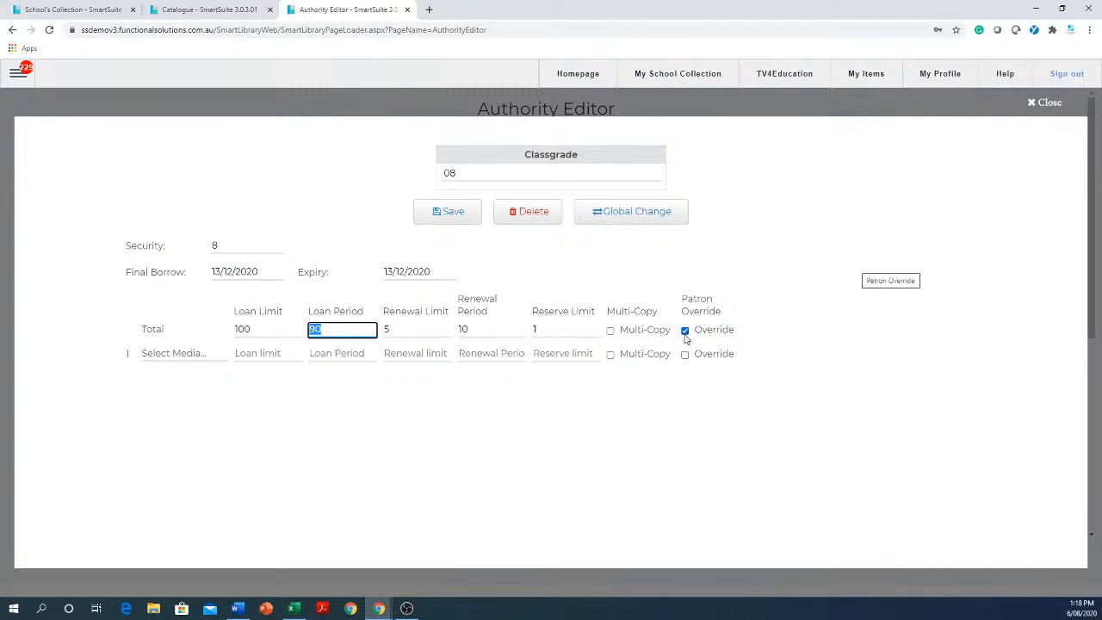
{"action": "left_click", "coordinate": [169, 13]}
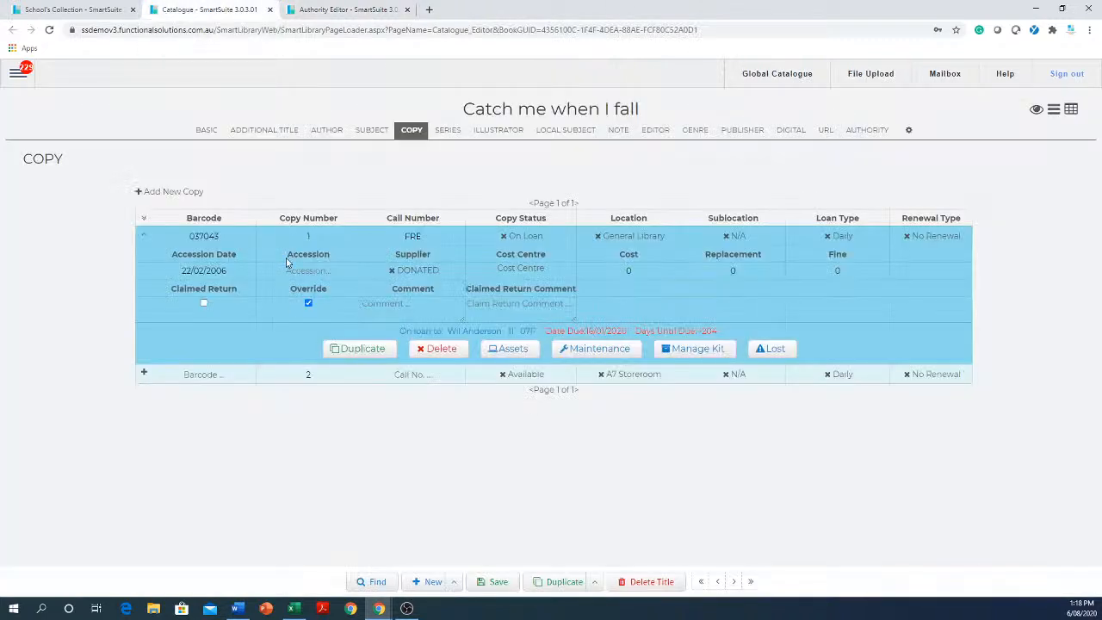
{"action": "left_click", "coordinate": [227, 239]}
{"action": "double_click", "coordinate": [228, 240]}
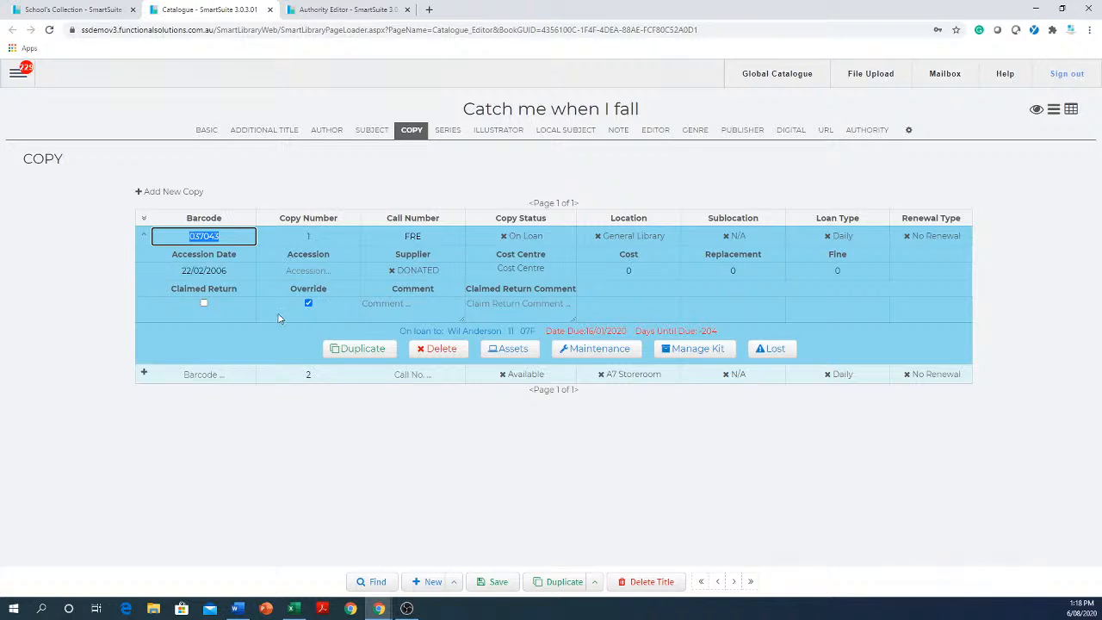
{"action": "left_click", "coordinate": [17, 74]}
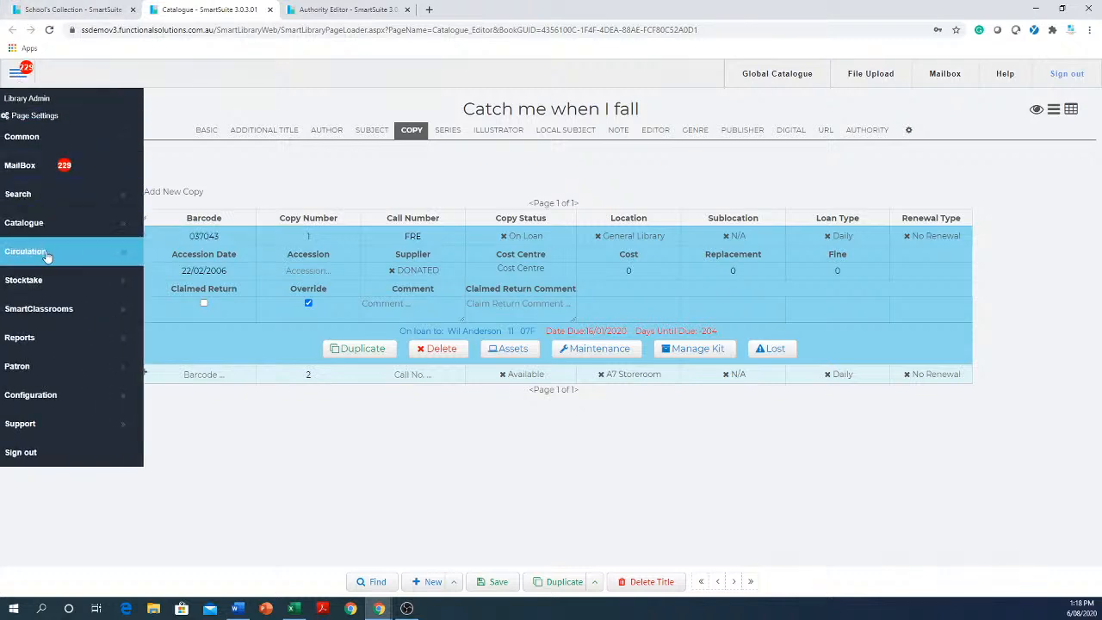
Set classgrade 08's total loan period to 7 and disable Patron Override for its total limits.
{"action": "left_click", "coordinate": [370, 12]}
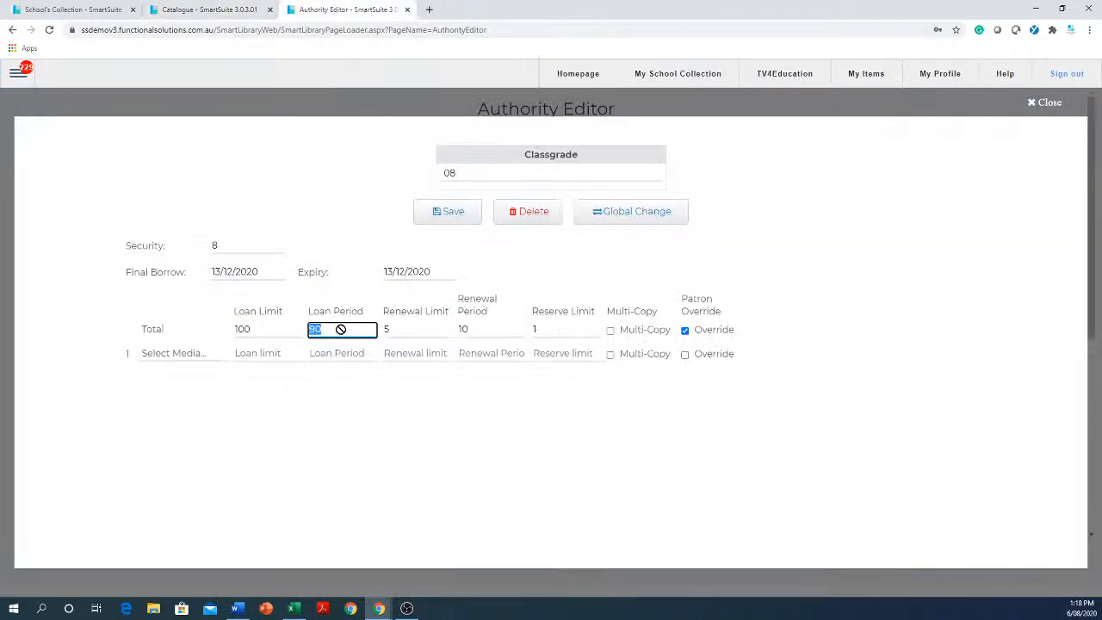
{"action": "type", "text": "7"}
{"action": "left_click", "coordinate": [685, 331]}
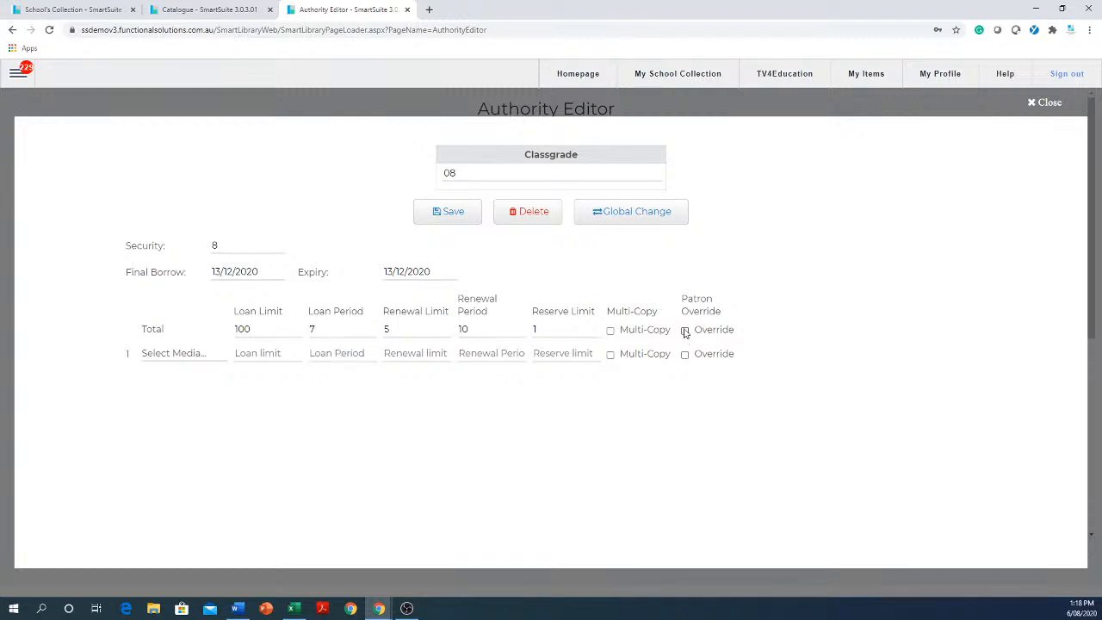
{"action": "left_click", "coordinate": [685, 332]}
{"action": "left_click", "coordinate": [685, 332]}
{"action": "left_click", "coordinate": [336, 328]}
Open the Circulation loan page and set the override due date to 22/10/2020.
{"action": "left_click", "coordinate": [17, 74]}
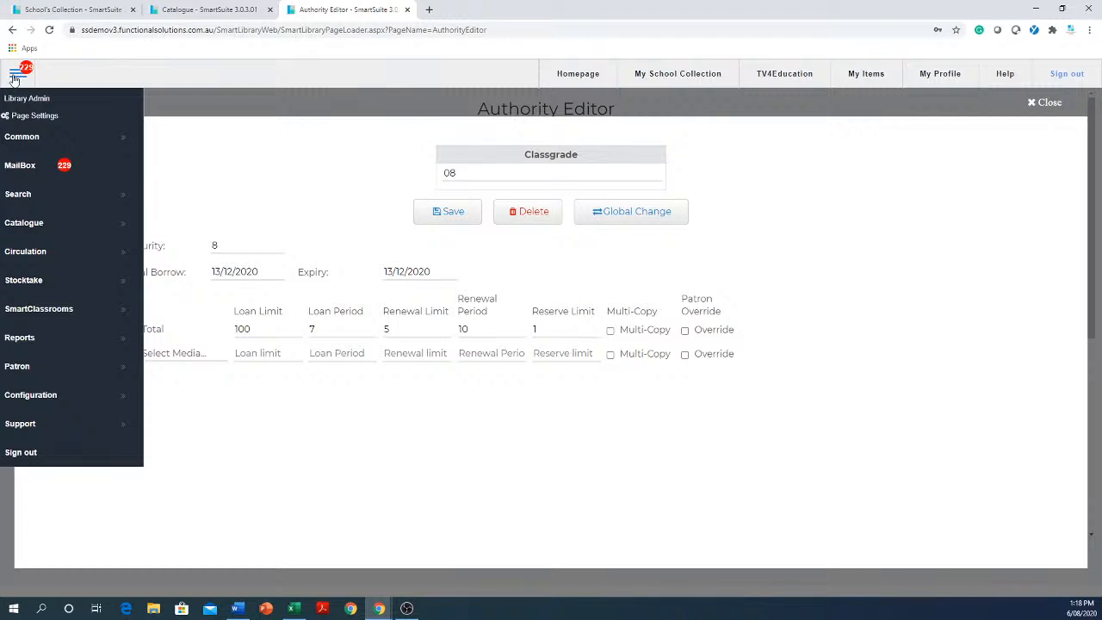
{"action": "left_click", "coordinate": [47, 255]}
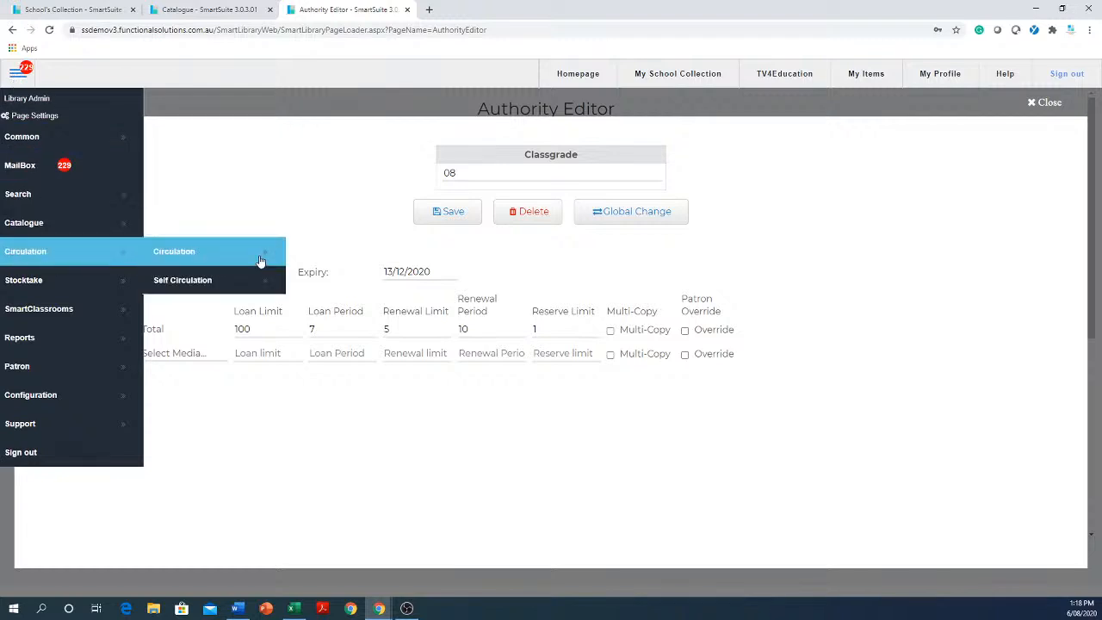
{"action": "left_click", "coordinate": [204, 259]}
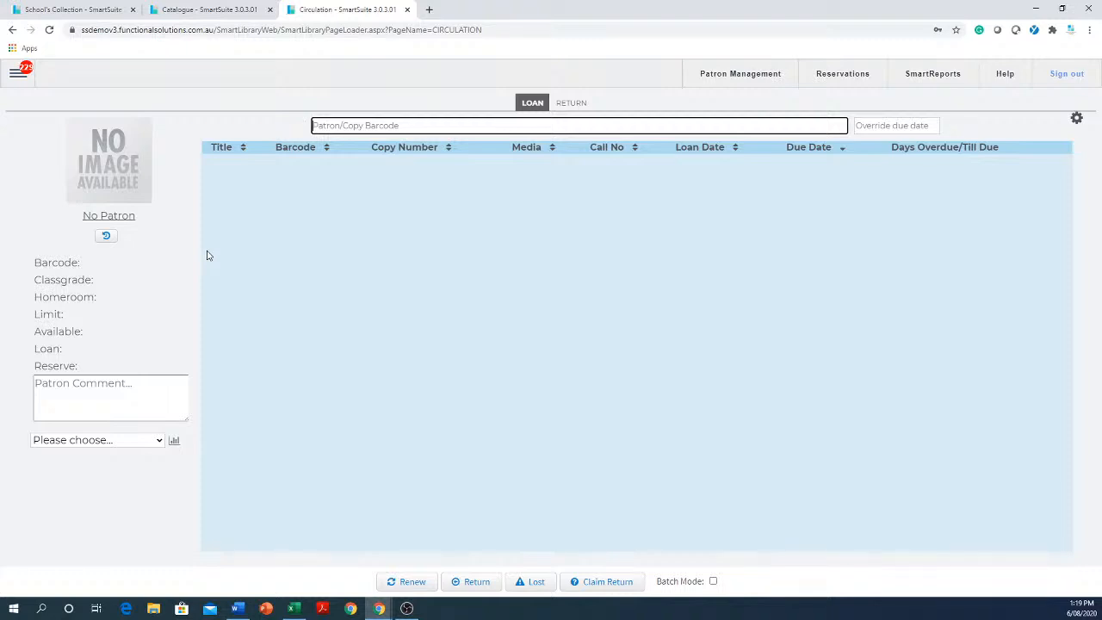
{"action": "left_click", "coordinate": [900, 124]}
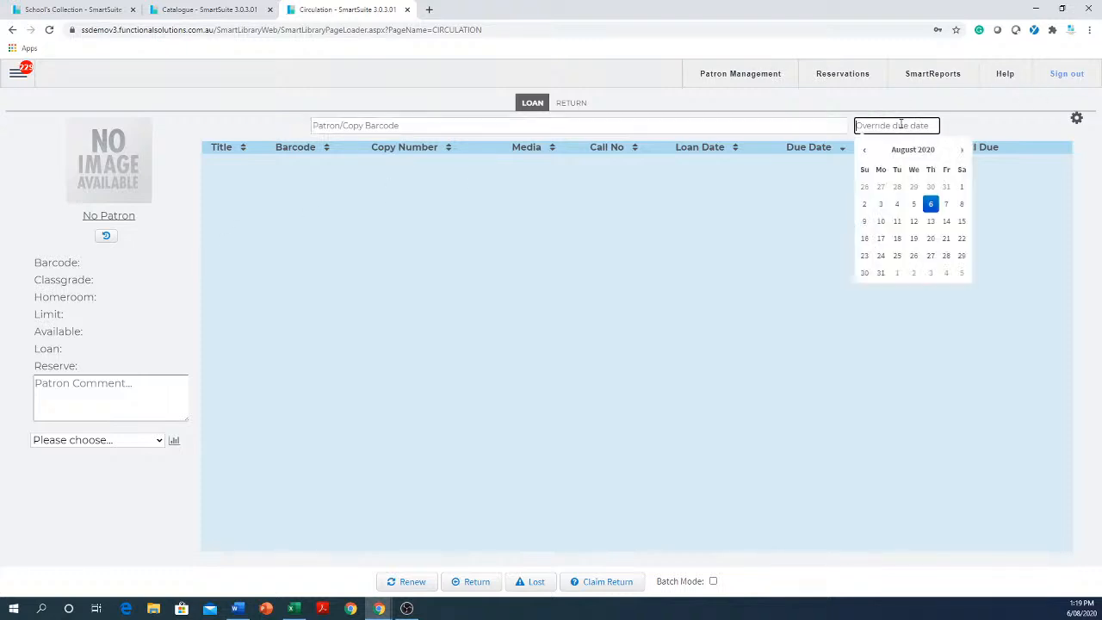
{"action": "left_click", "coordinate": [964, 152]}
{"action": "left_click", "coordinate": [964, 152]}
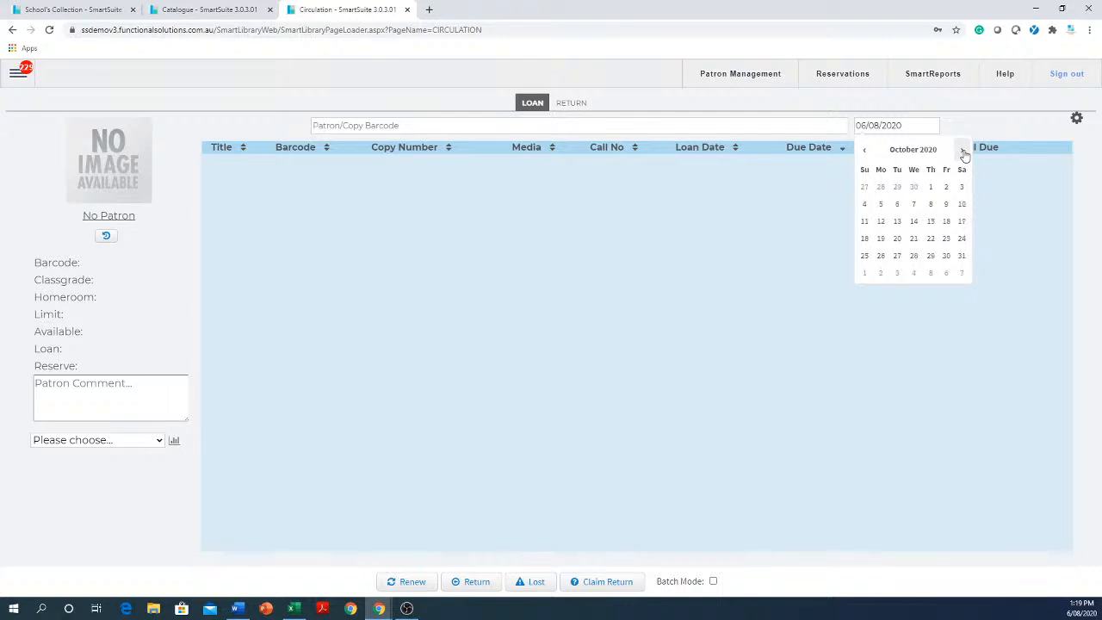
{"action": "left_click", "coordinate": [933, 240]}
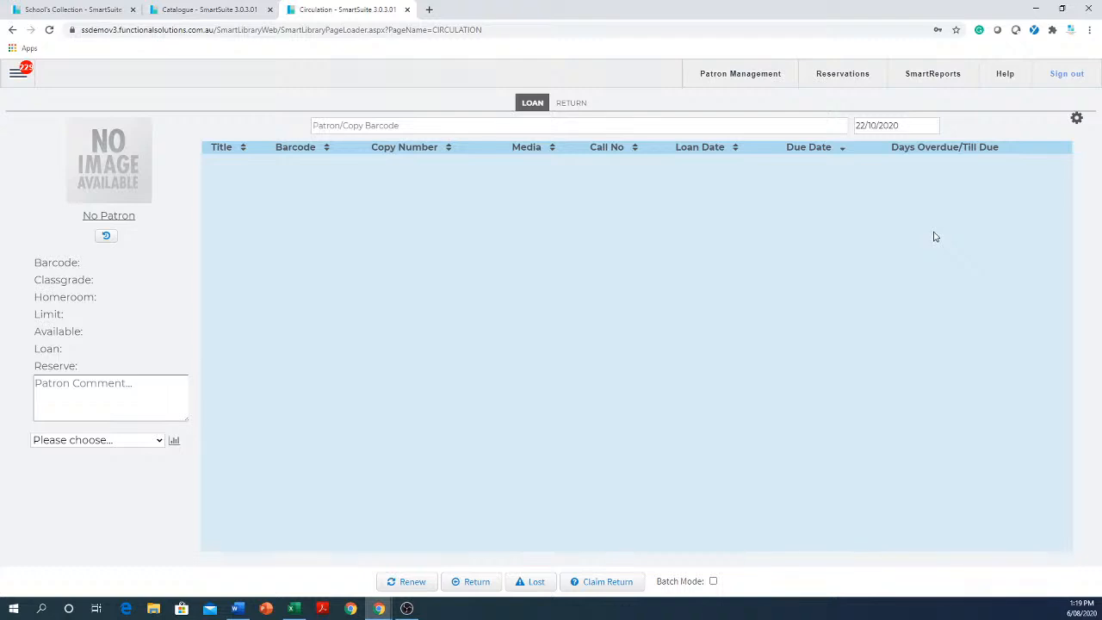
Search for patrons matching "sm" and load the classgrade 12 patron from homeroom 08A, accepting the expiry warning.
{"action": "left_click", "coordinate": [414, 127]}
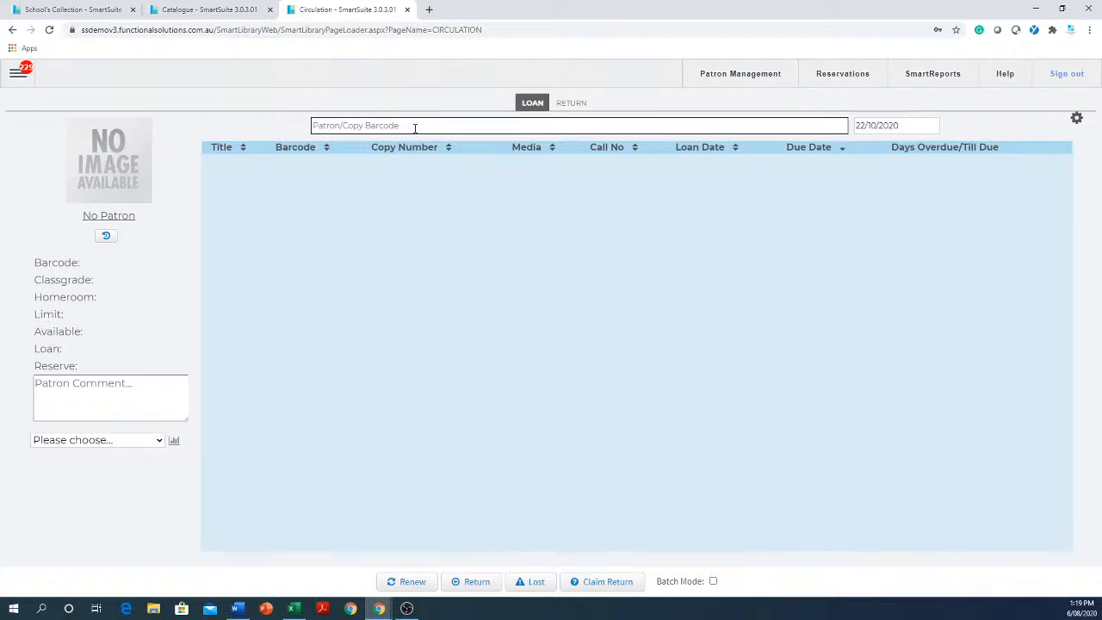
{"action": "type", "text": "s"}
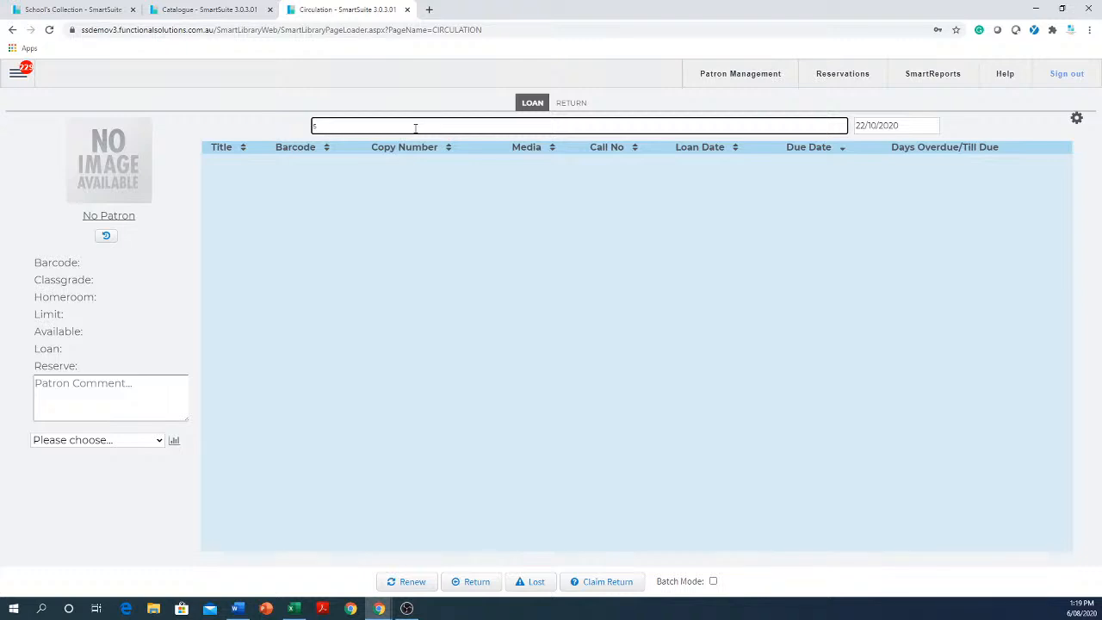
{"action": "type", "text": "m"}
{"action": "key", "text": "Return"}
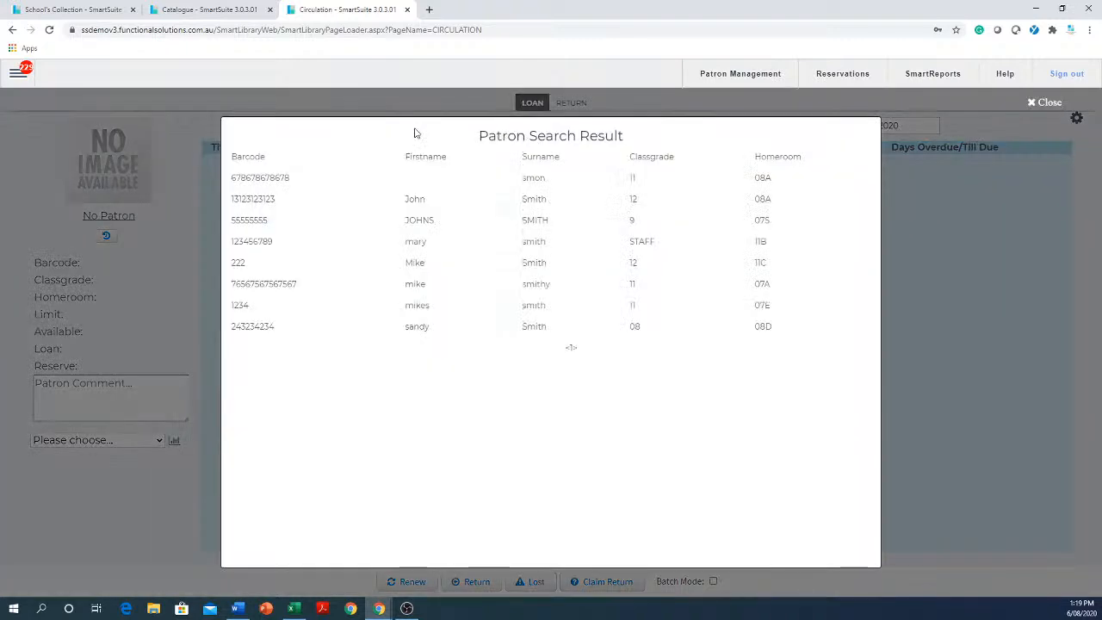
{"action": "left_click", "coordinate": [523, 205]}
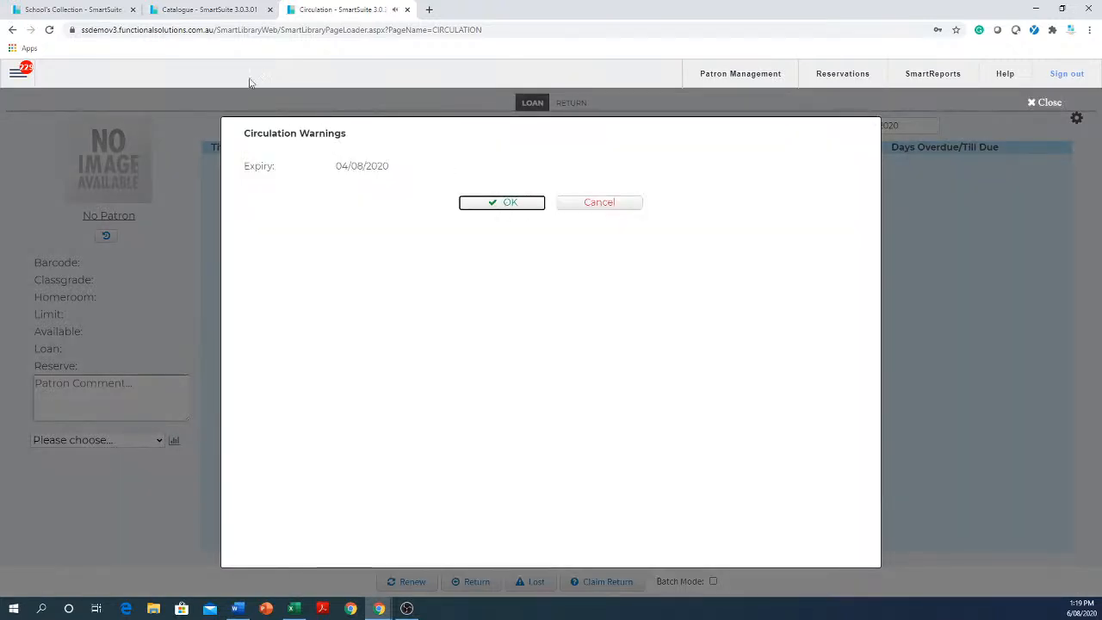
{"action": "left_click", "coordinate": [503, 205]}
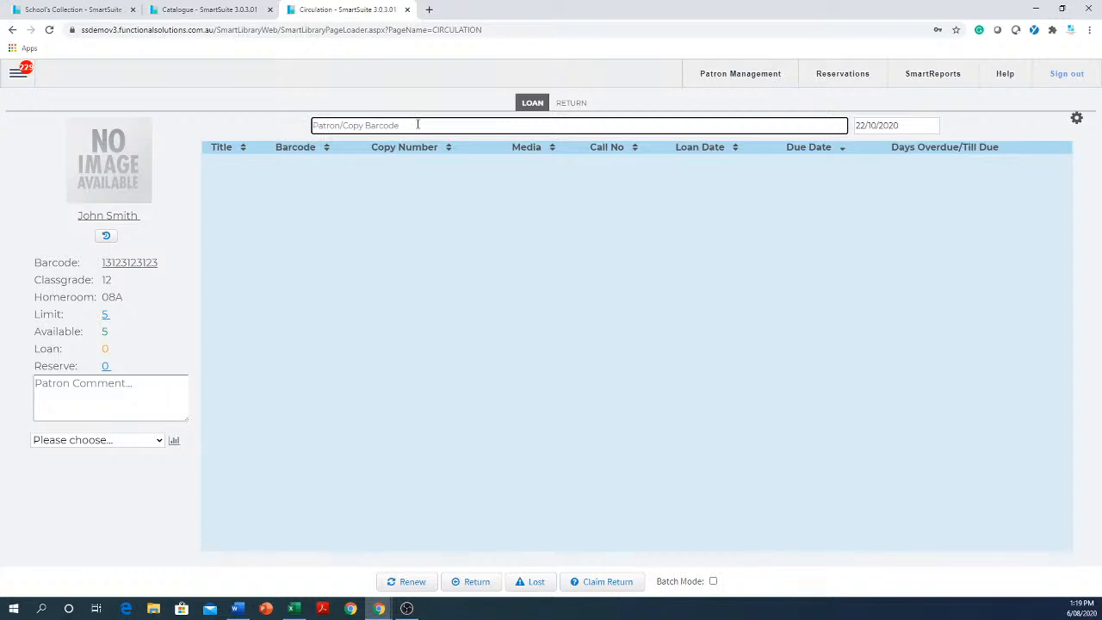
Search for patrons matching "sm" again and load the classgrade 11 patron from homeroom 07A, accepting the borrow status warning.
{"action": "type", "text": "sm"}
{"action": "key", "text": "Return"}
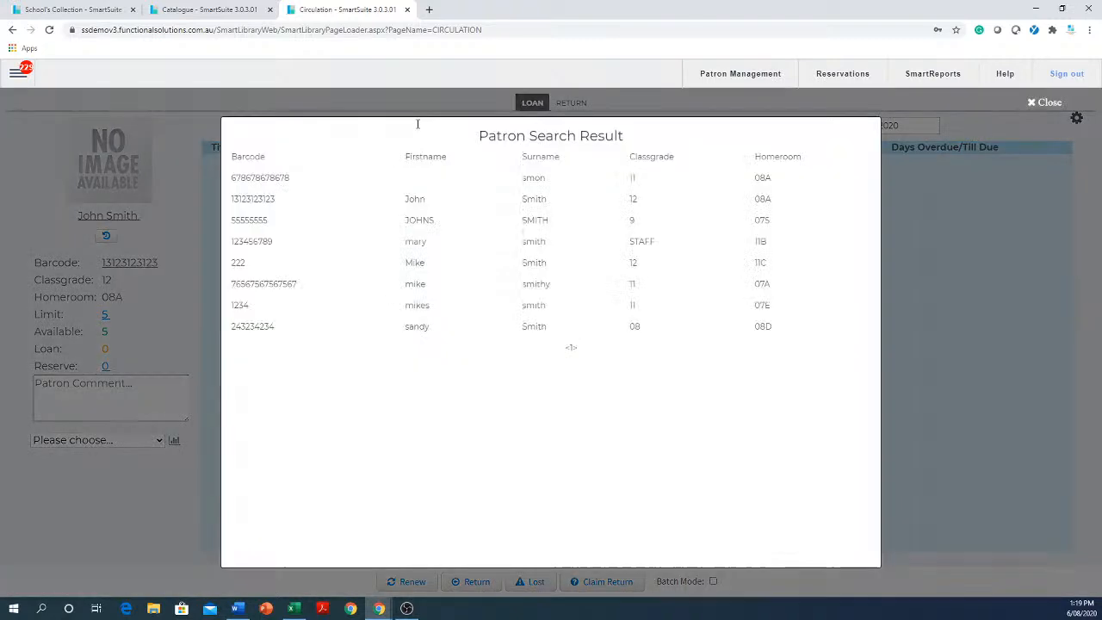
{"action": "left_click", "coordinate": [523, 280]}
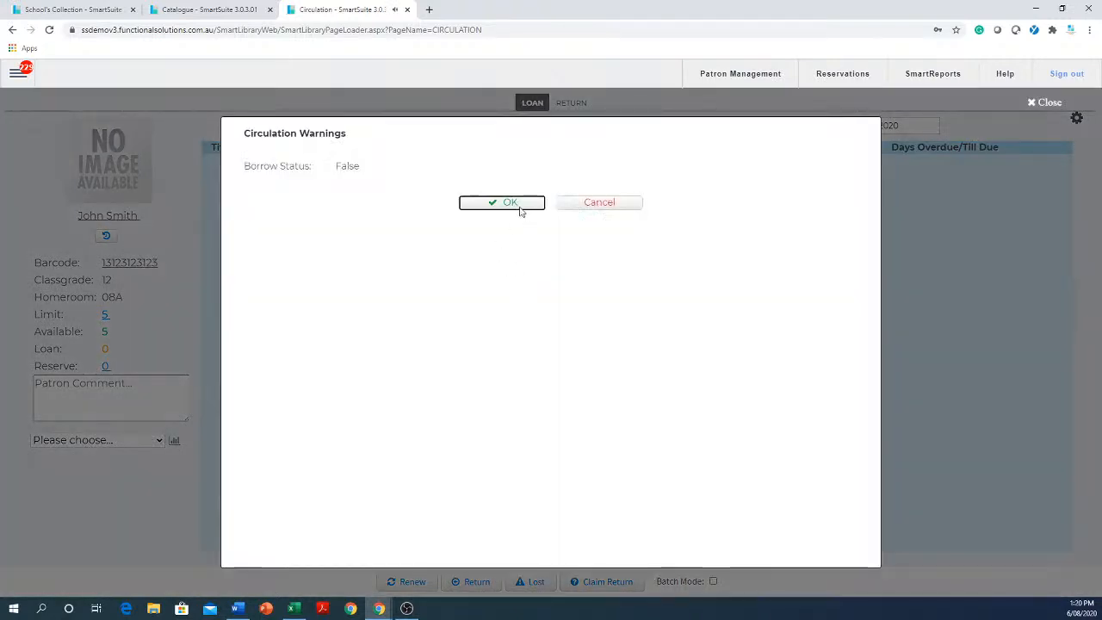
{"action": "left_click", "coordinate": [519, 207]}
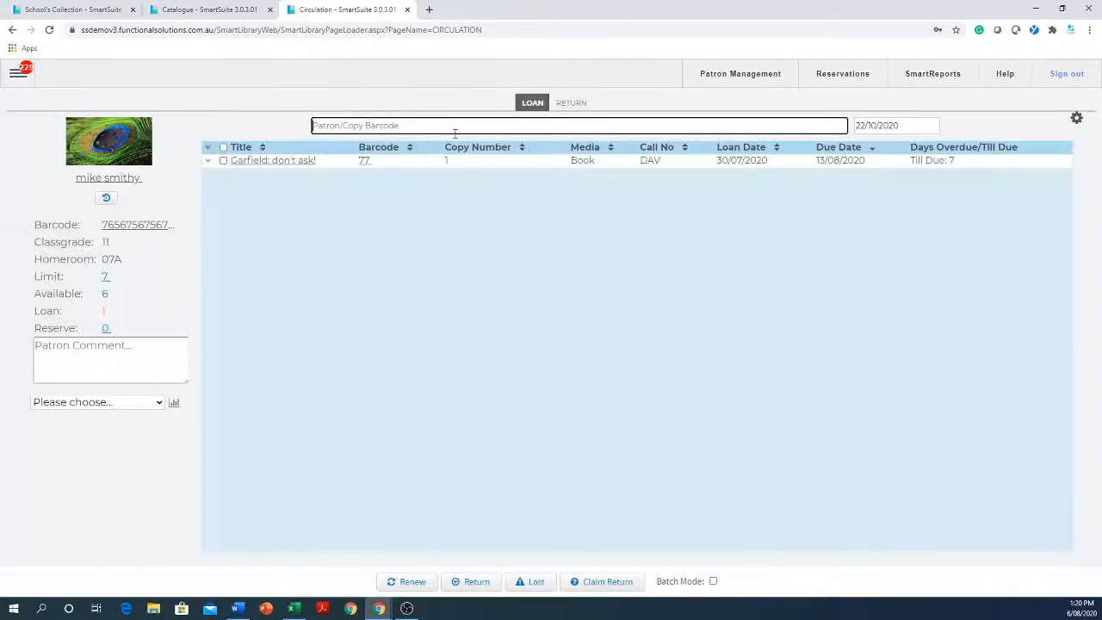
Loan the copy with barcode 55 to the loaded patron under the override due date, accepting the copy status warning.
{"action": "type", "text": "55"}
{"action": "left_click", "coordinate": [901, 125]}
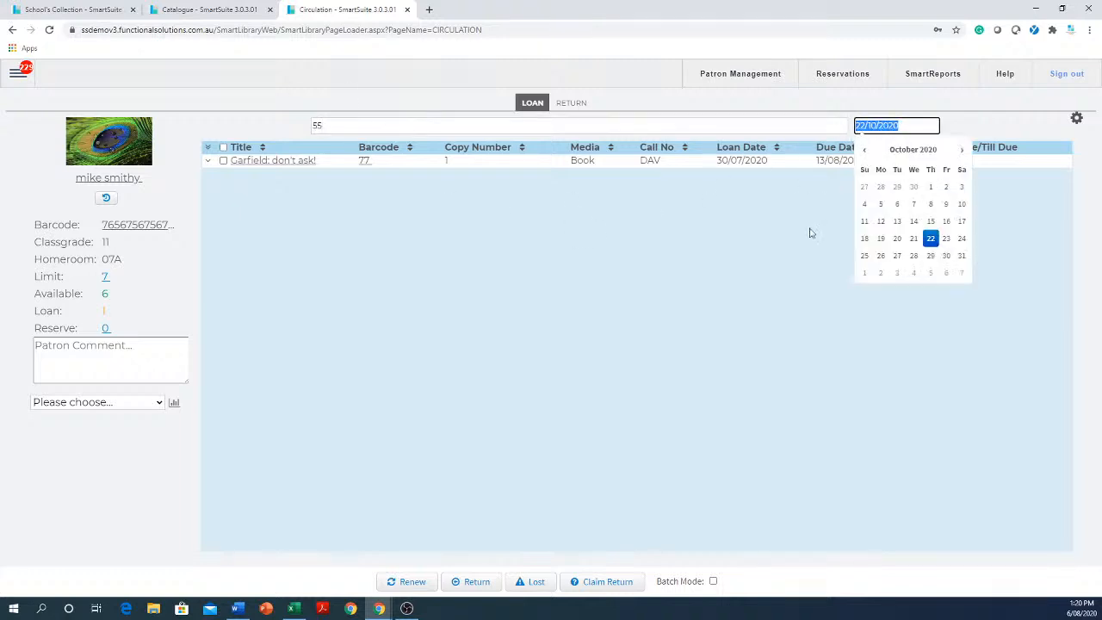
{"action": "left_click", "coordinate": [791, 274]}
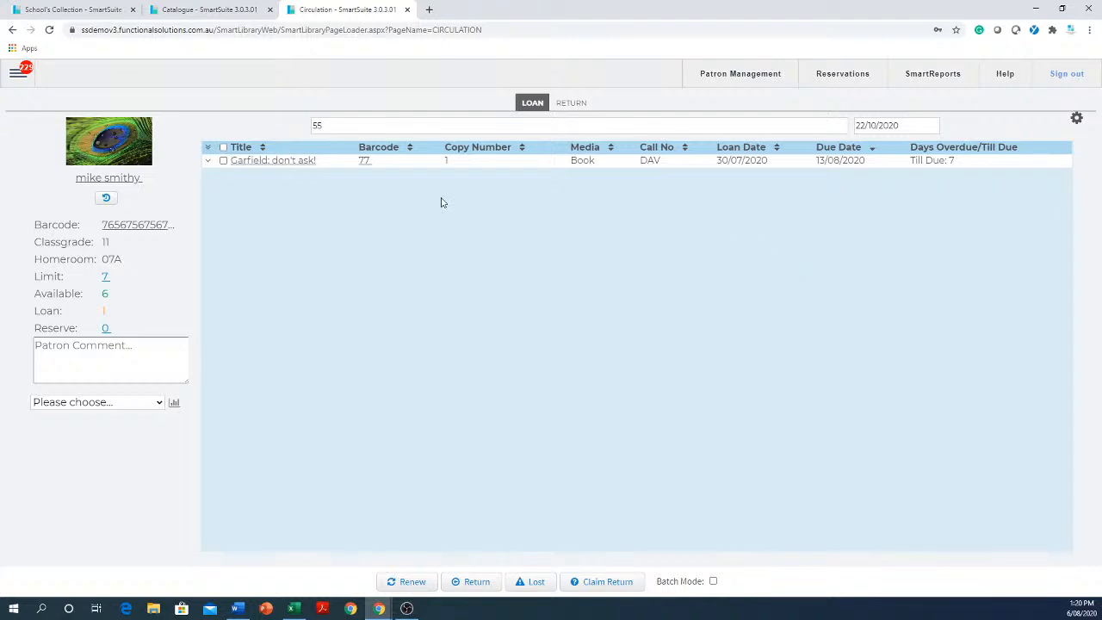
{"action": "left_click", "coordinate": [348, 124]}
{"action": "left_click", "coordinate": [348, 127]}
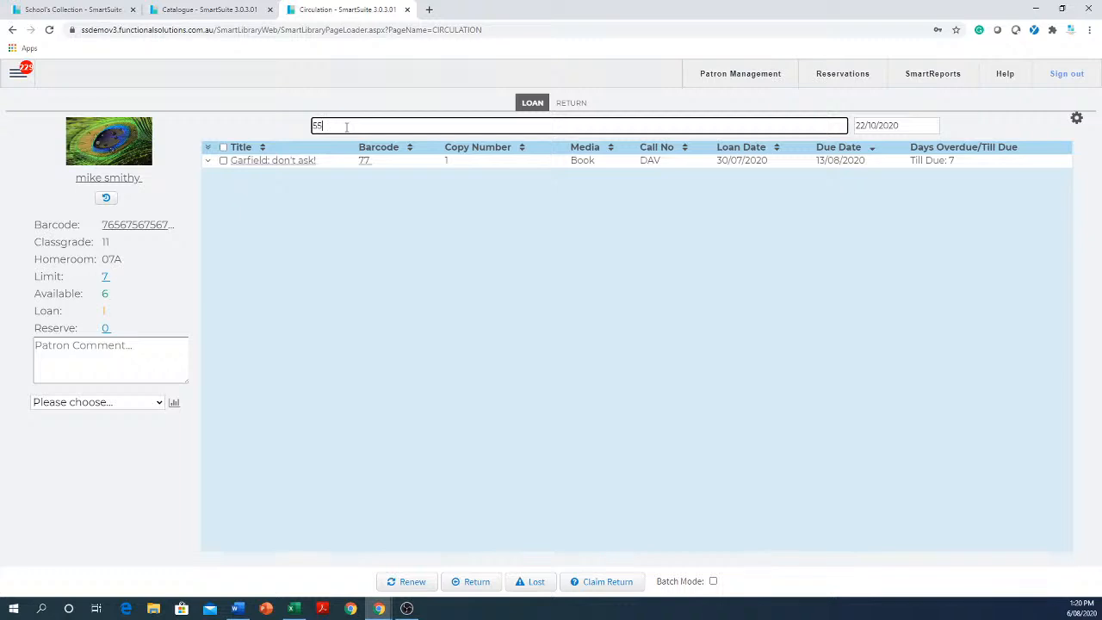
{"action": "key", "text": "Return"}
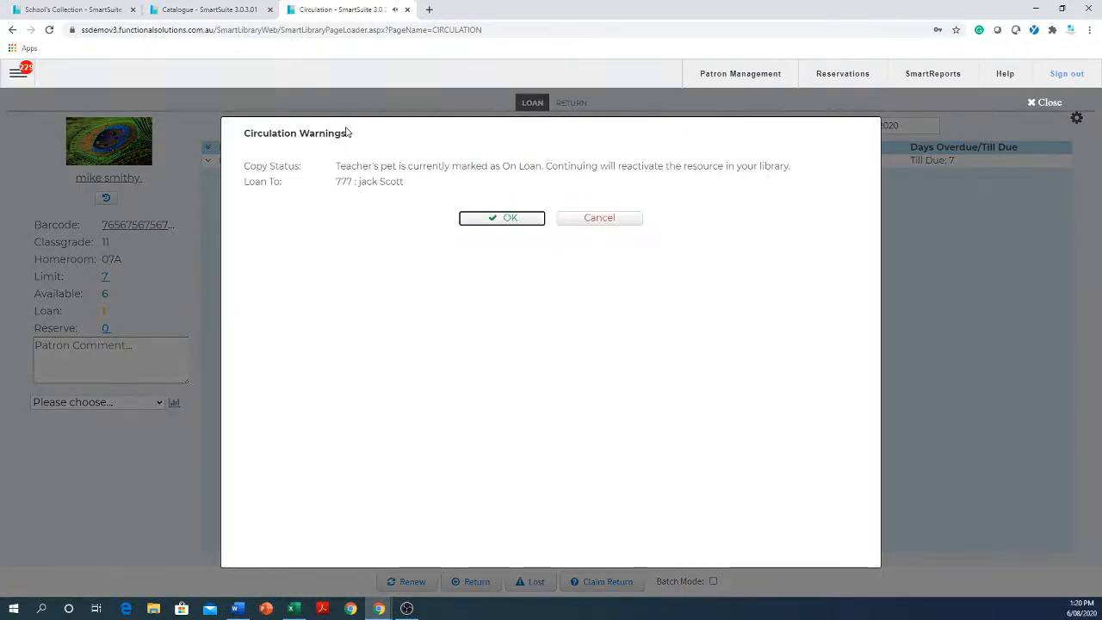
{"action": "left_click", "coordinate": [510, 218]}
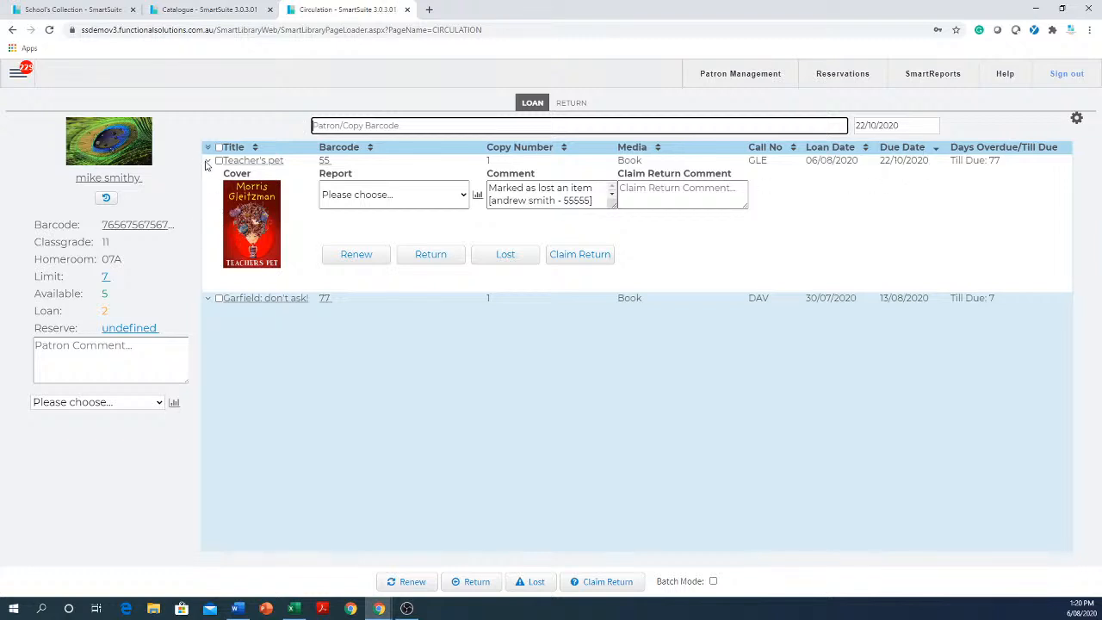
Collapse the details of Teacher's pet and compare its due date with the override due date.
{"action": "left_click", "coordinate": [207, 161]}
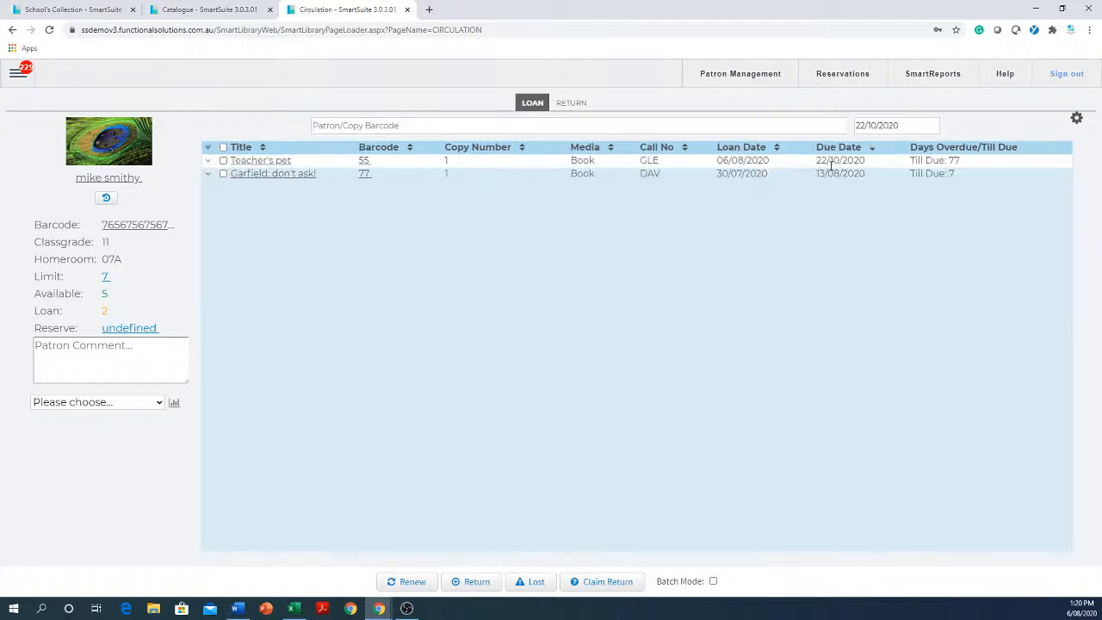
{"action": "left_click_drag", "start_coordinate": [867, 162], "coordinate": [817, 161]}
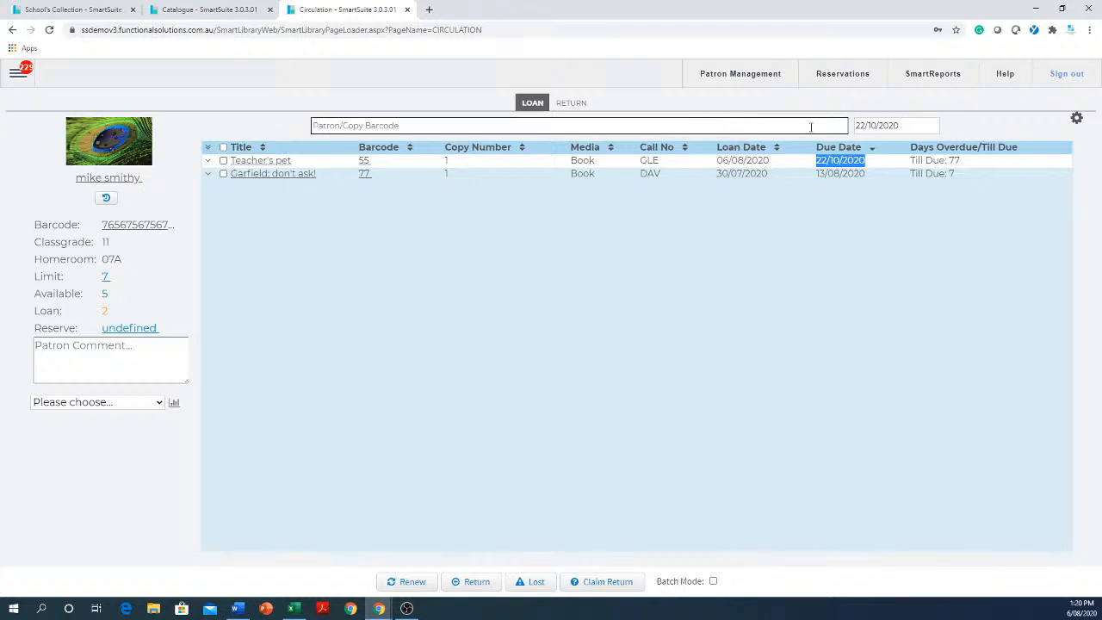
{"action": "left_click_drag", "start_coordinate": [928, 126], "coordinate": [853, 125]}
{"action": "left_click", "coordinate": [627, 304]}
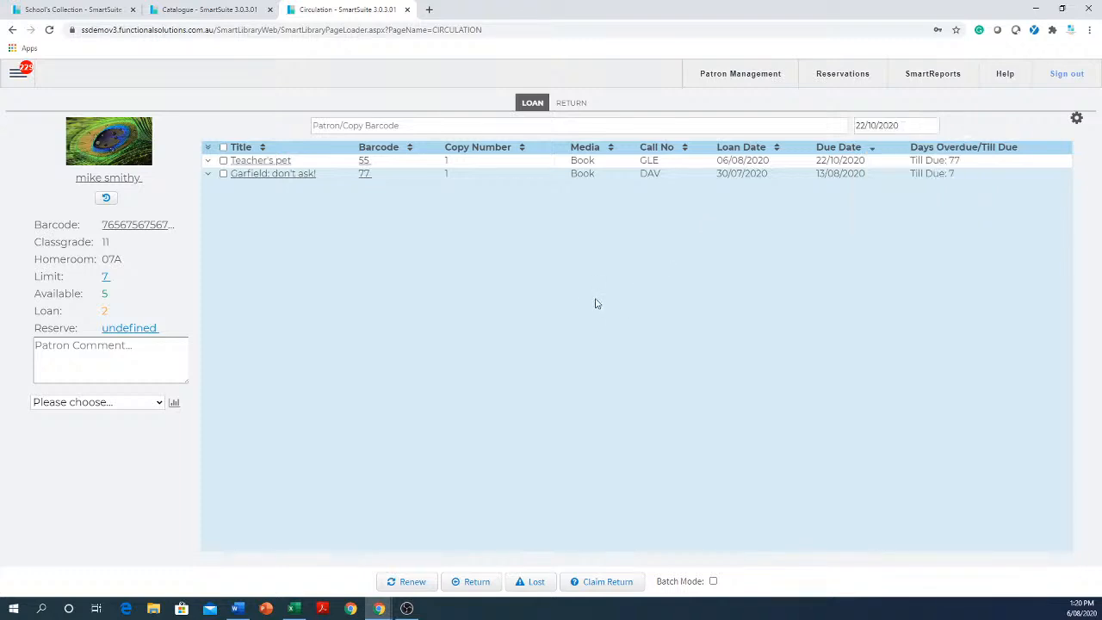
{"action": "left_click", "coordinate": [929, 123]}
{"action": "left_click", "coordinate": [638, 424]}
{"action": "left_click", "coordinate": [928, 125]}
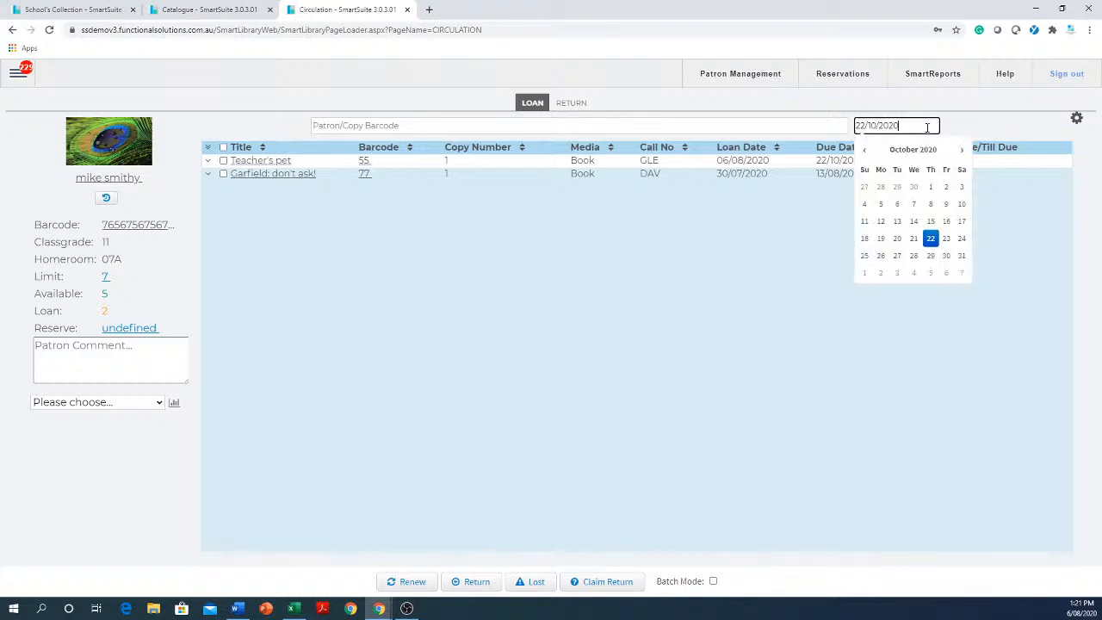
{"action": "left_click_drag", "start_coordinate": [929, 125], "coordinate": [860, 127]}
{"action": "left_click", "coordinate": [635, 341]}
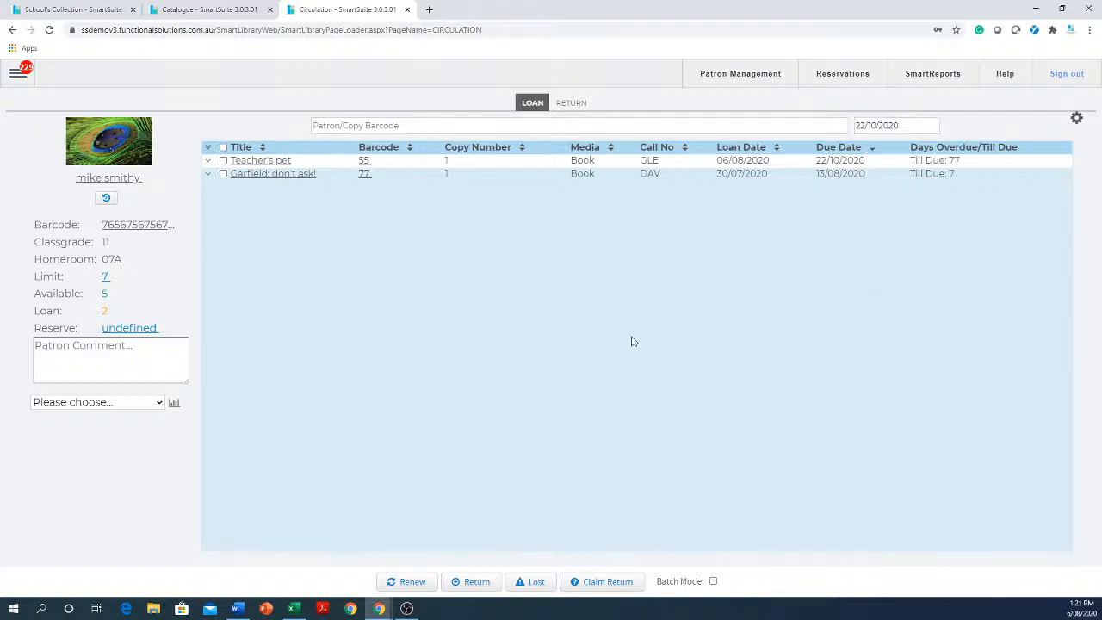